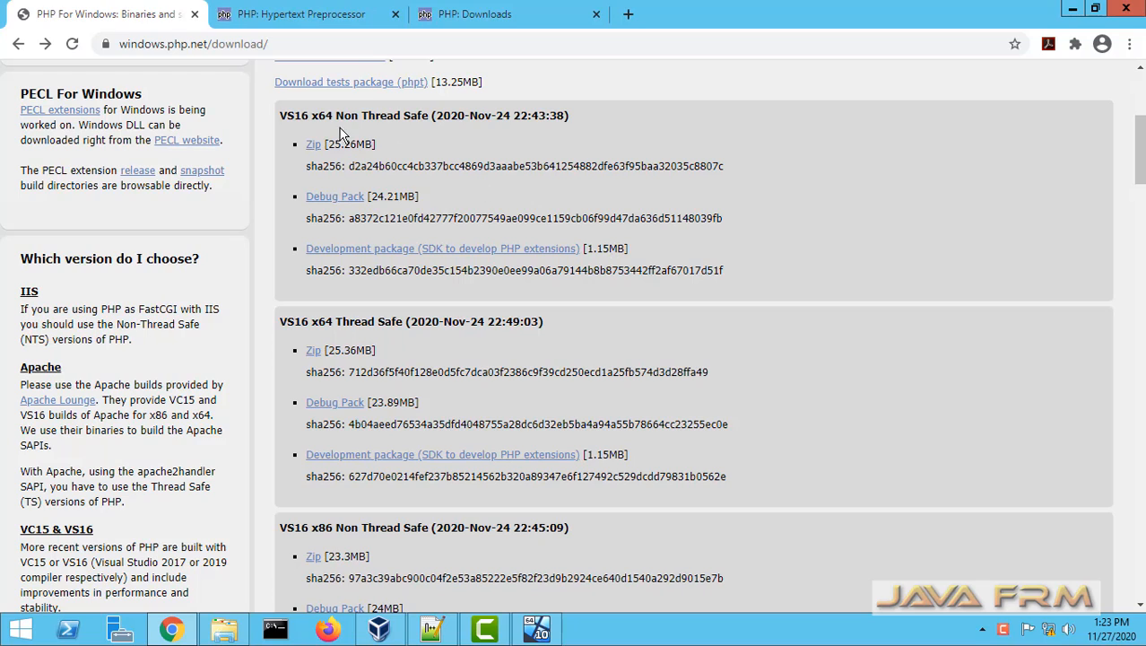
# Compare the VS16 x64 Non Thread Safe and Thread Safe builds on the PHP for Windows download page.
pyautogui.moveTo(337, 115); pyautogui.dragTo(412, 116)
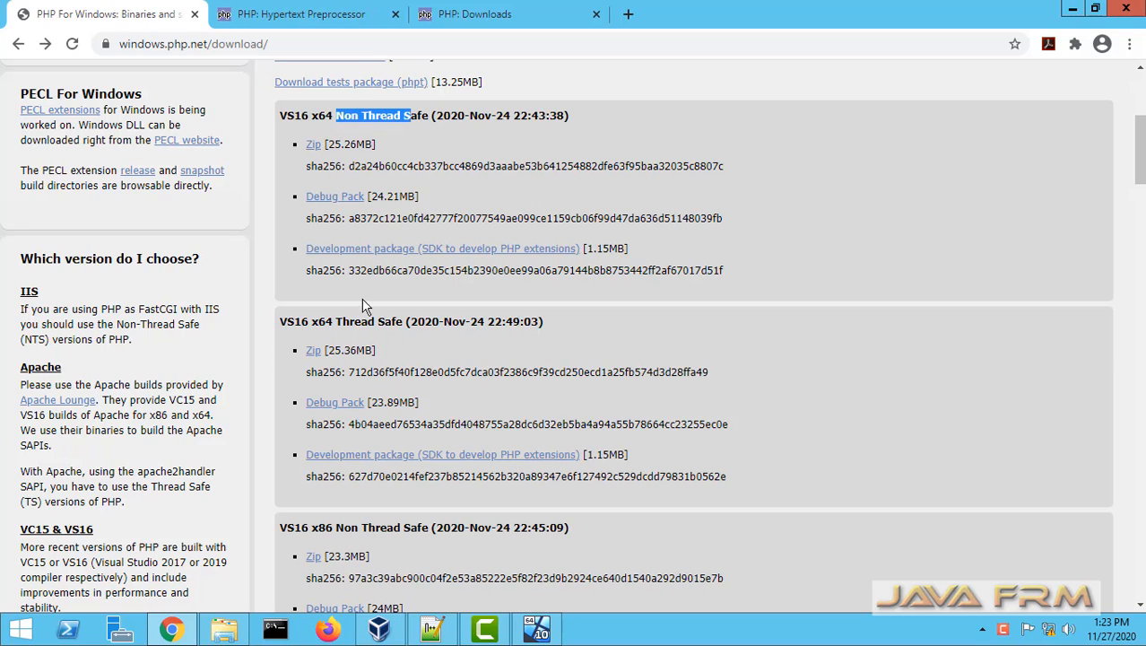
pyautogui.moveTo(336, 321); pyautogui.dragTo(394, 323)
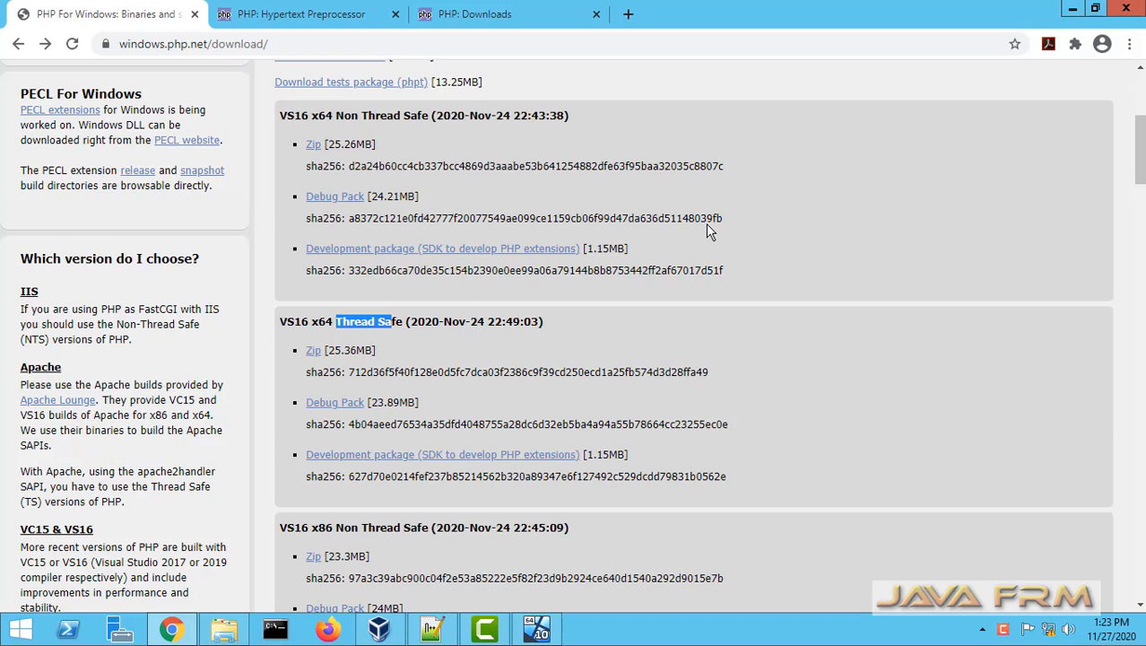
pyautogui.scroll(-1, 709, 229)
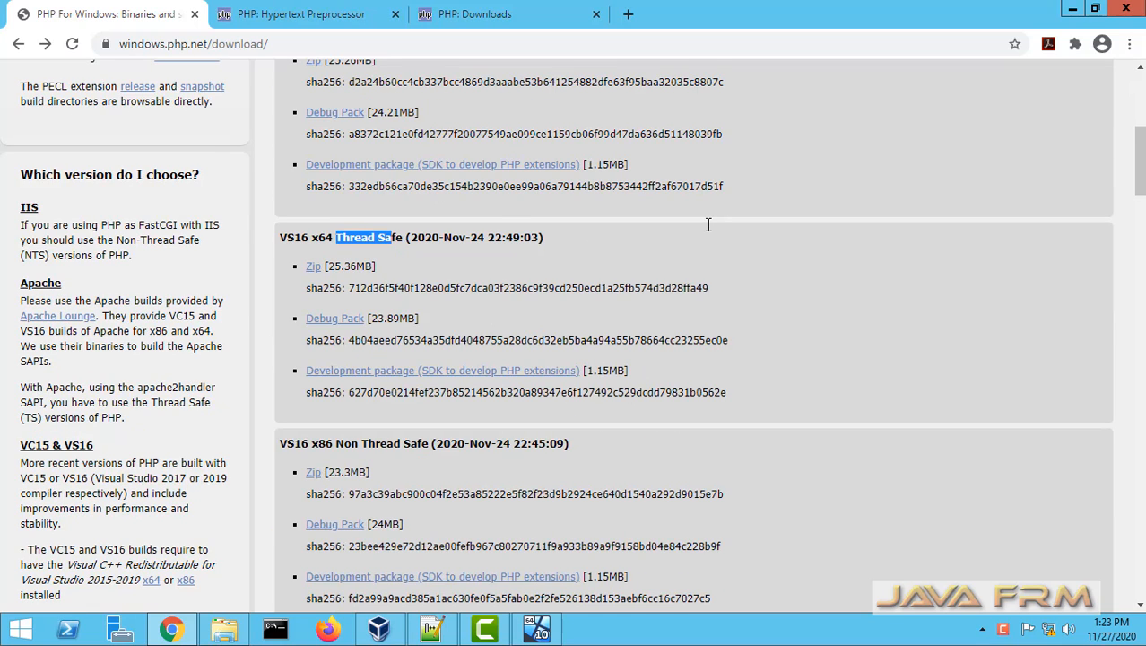
pyautogui.scroll(-1, 708, 224)
pyautogui.scroll(1, 709, 224)
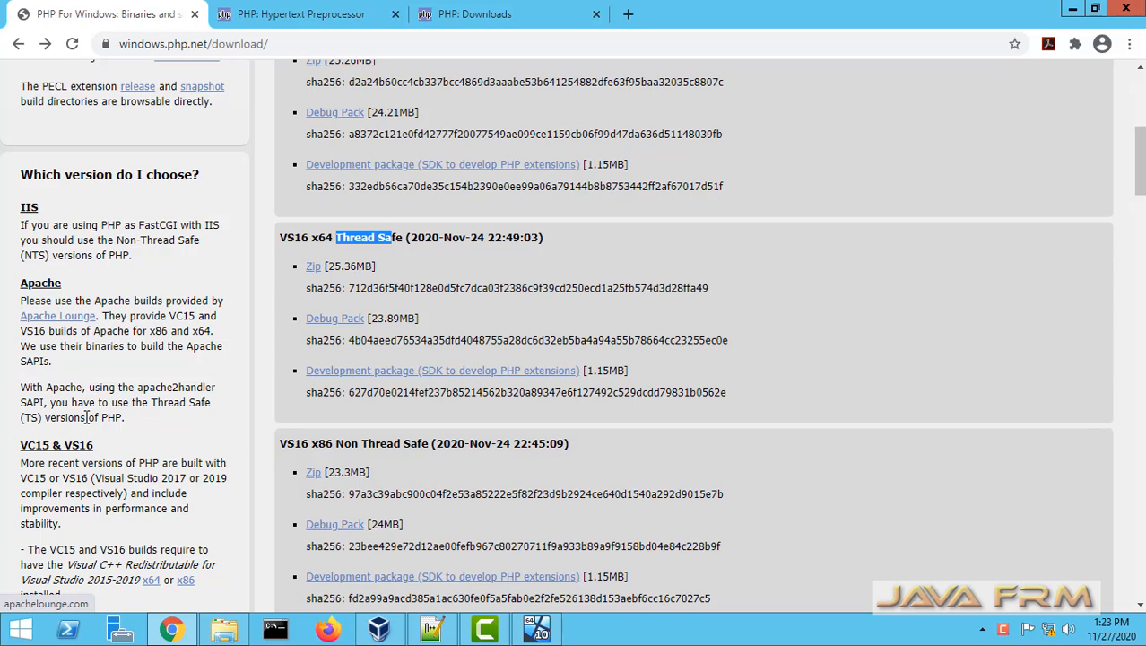
# Read the Visual C++ Redistributable requirement for VC15 and VS16 builds on the PHP download page.
pyautogui.scroll(-2, 136, 431)
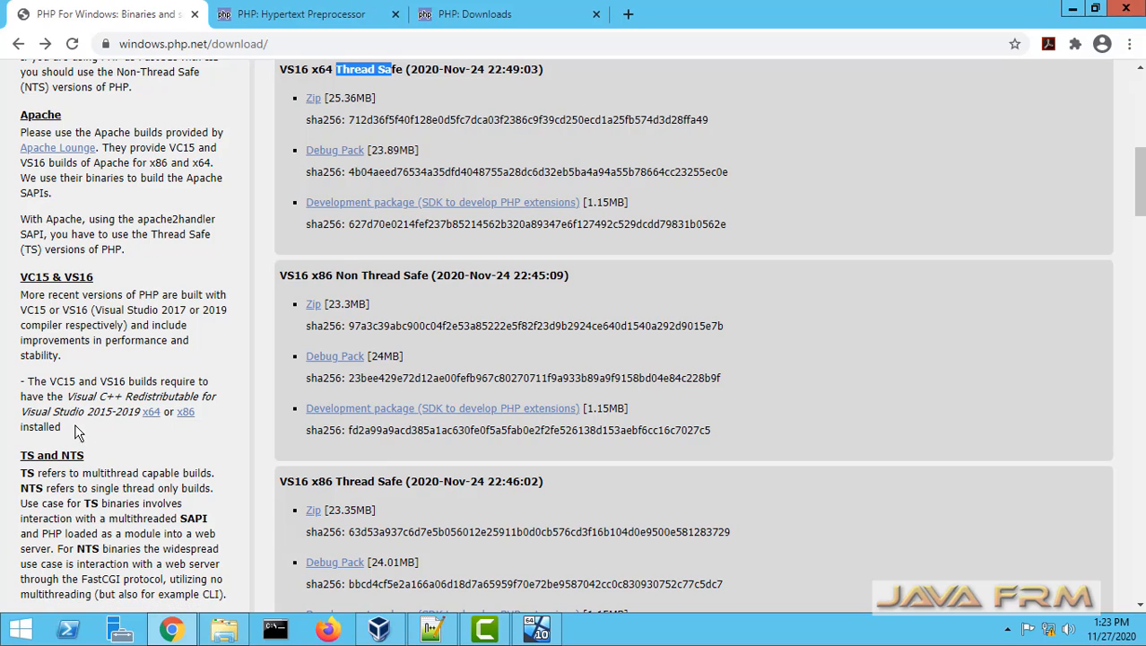
pyautogui.moveTo(75, 429); pyautogui.dragTo(23, 384)
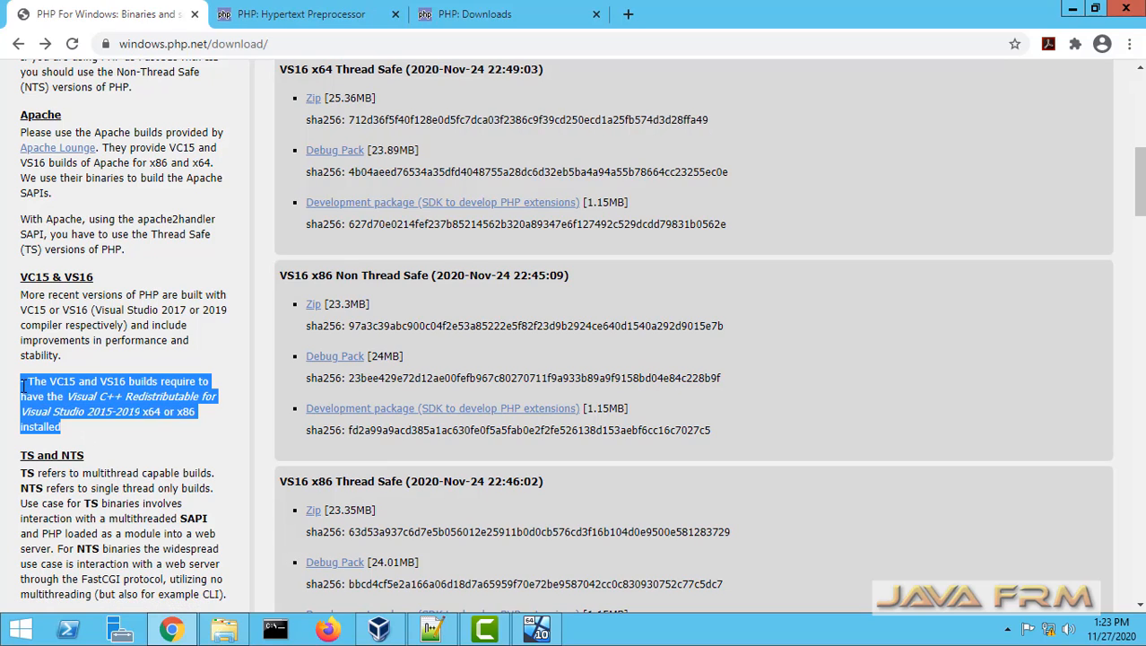
pyautogui.click(827, 344)
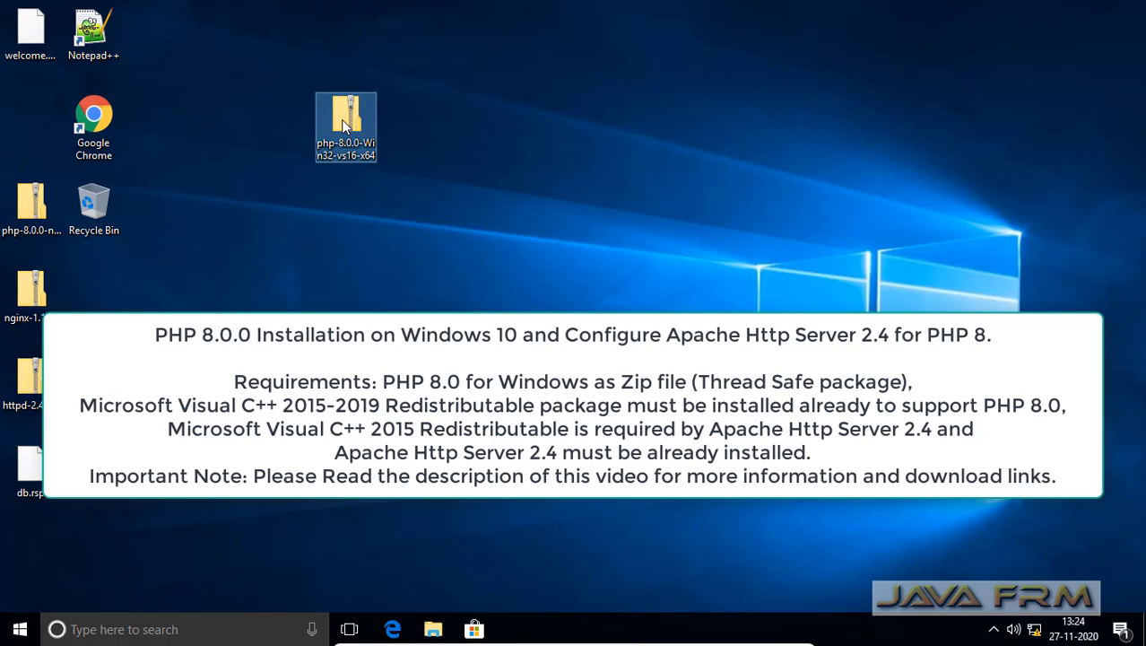
# Inspect the php-8.0.0-Win32-vs16-x64 desktop archive in 7-Zip for php8apache2_4.dll, then close the archive.
pyautogui.rightClick(346, 126)
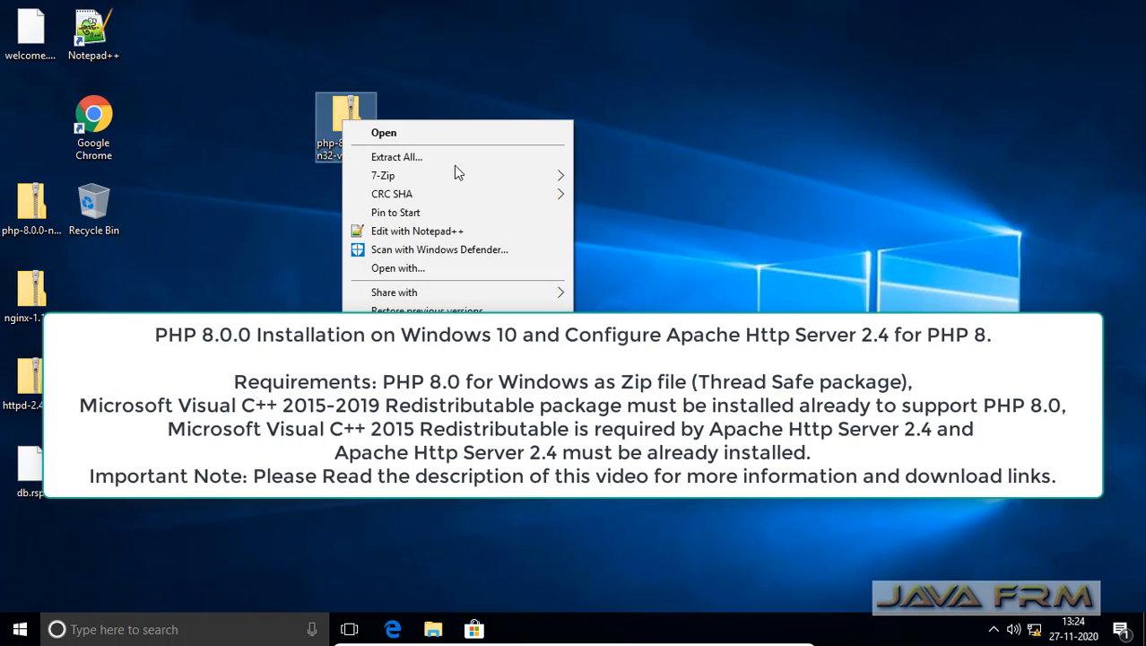
pyautogui.moveTo(462, 176)
pyautogui.click(609, 185)
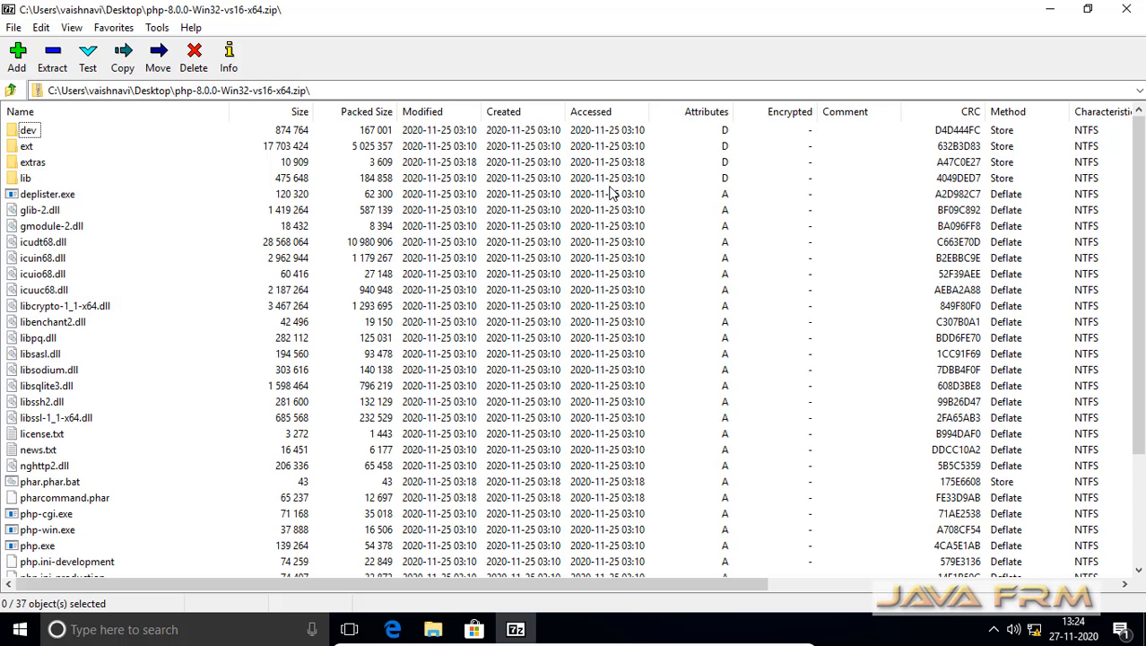
pyautogui.scroll(-3, 105, 363)
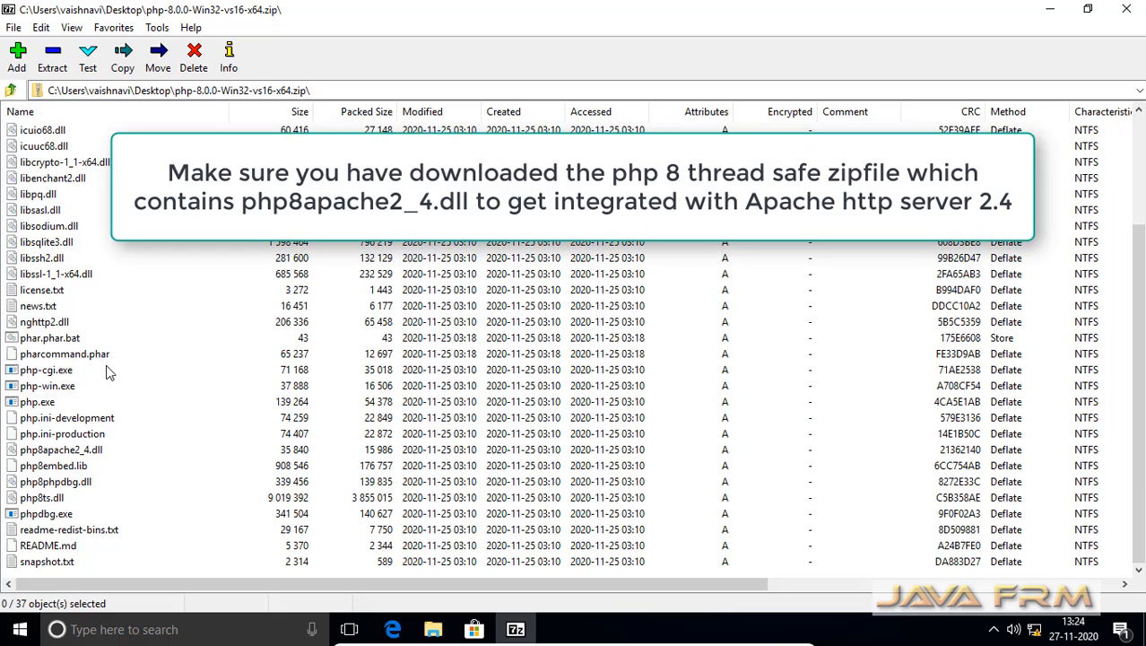
pyautogui.click(75, 453)
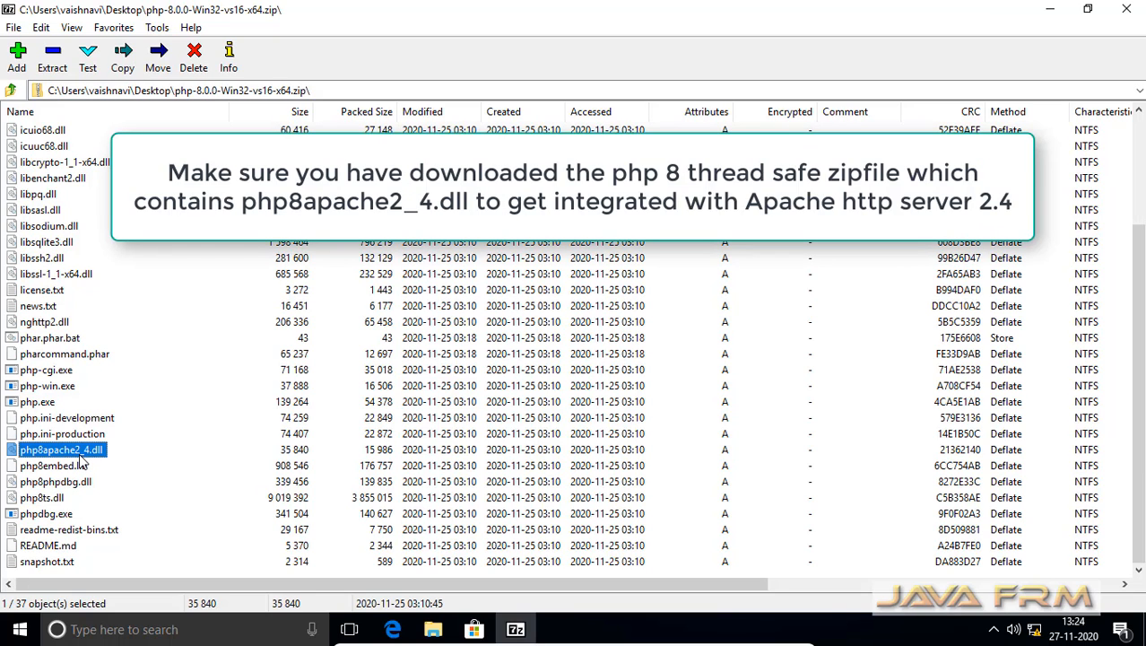
pyautogui.click(1127, 9)
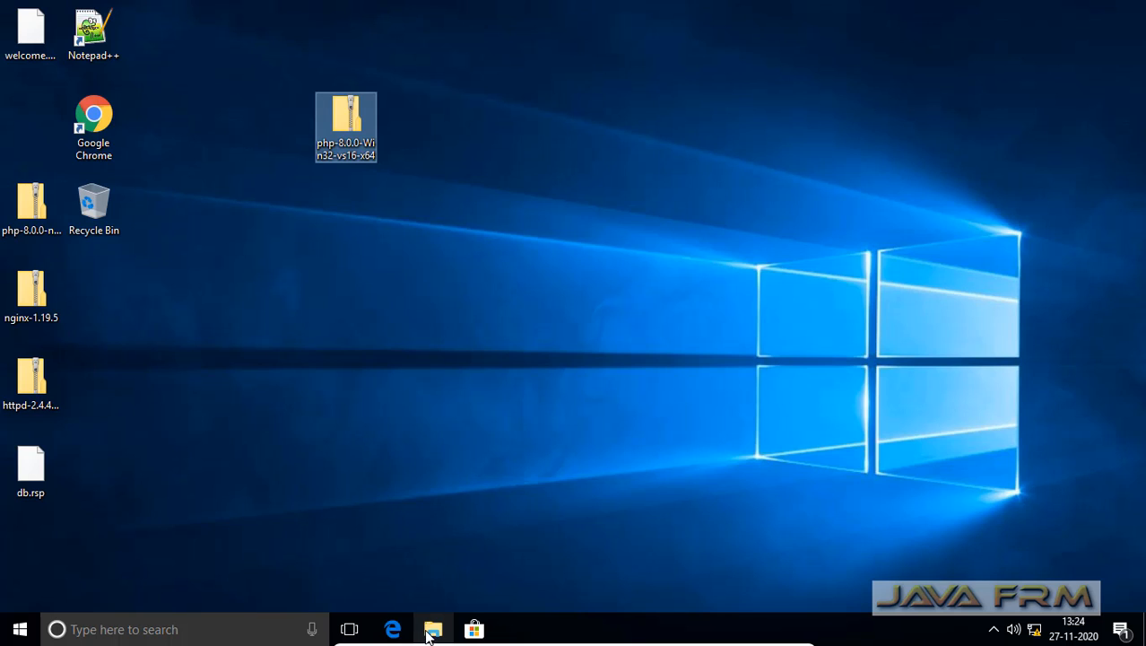
# Open the Apache24 folder on Local Disk (C:) in File Explorer and show its full path.
pyautogui.click(431, 632)
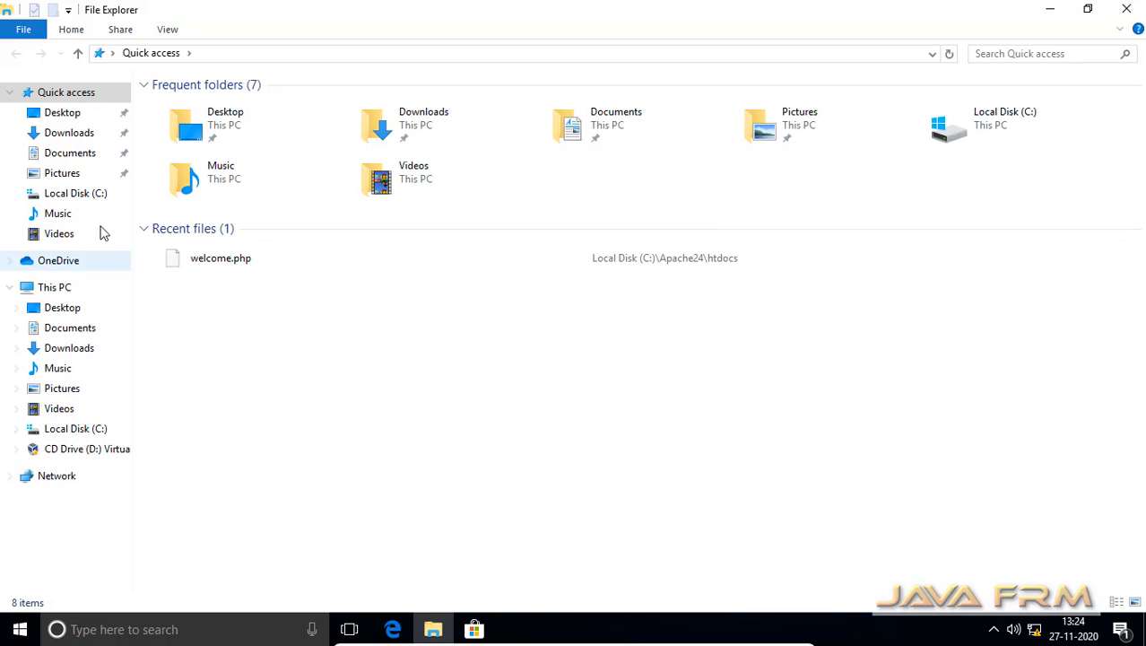
pyautogui.click(93, 197)
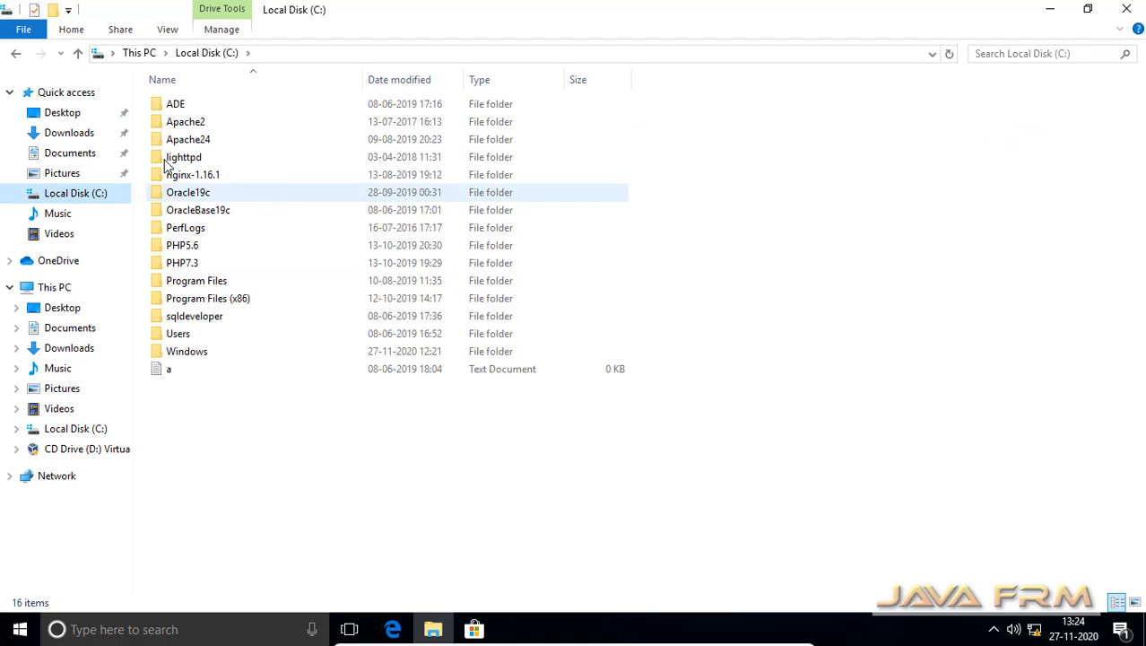
pyautogui.doubleClick(201, 142)
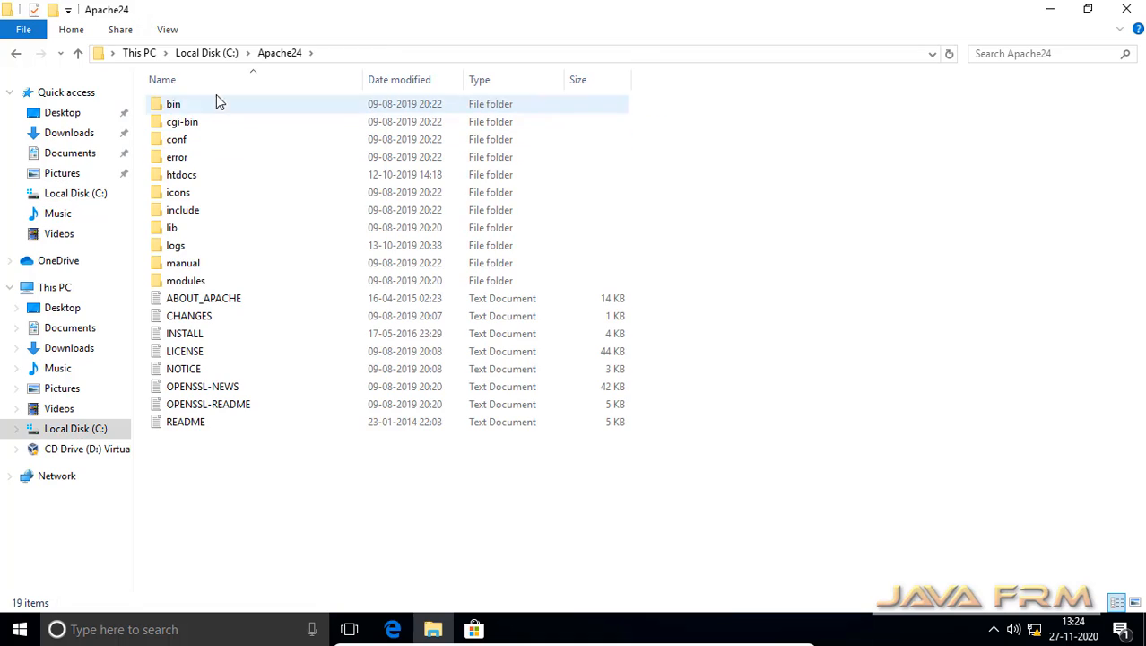
pyautogui.click(332, 51)
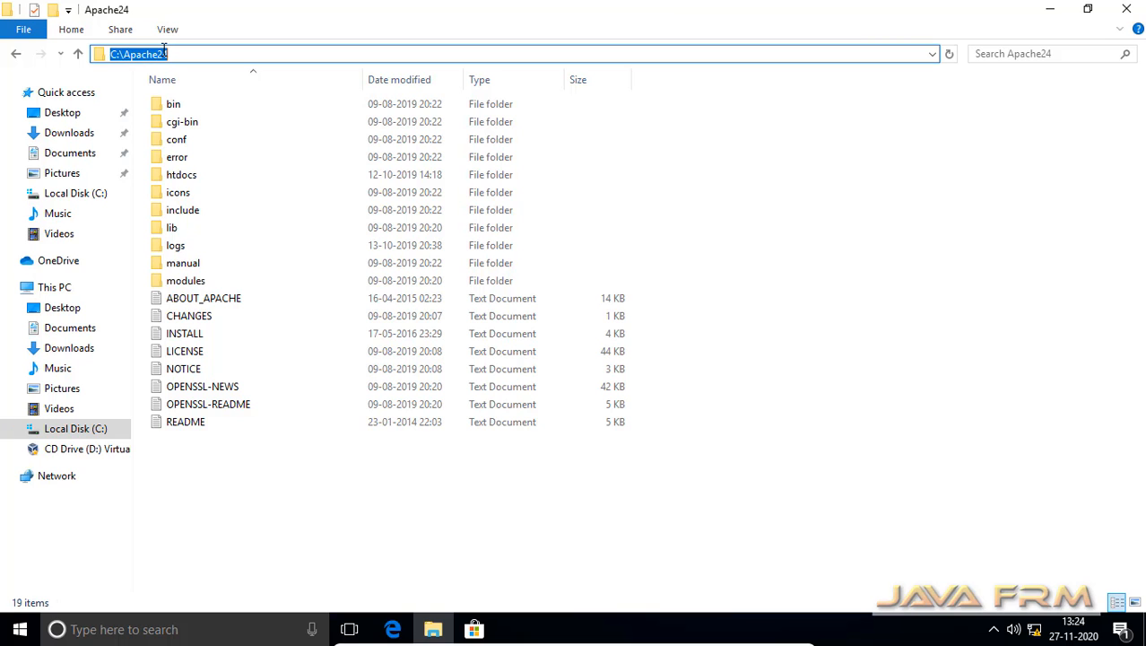
# Check the Apache24Service entry in Windows Services, then return to the Apache24 folder.
pyautogui.click(19, 629)
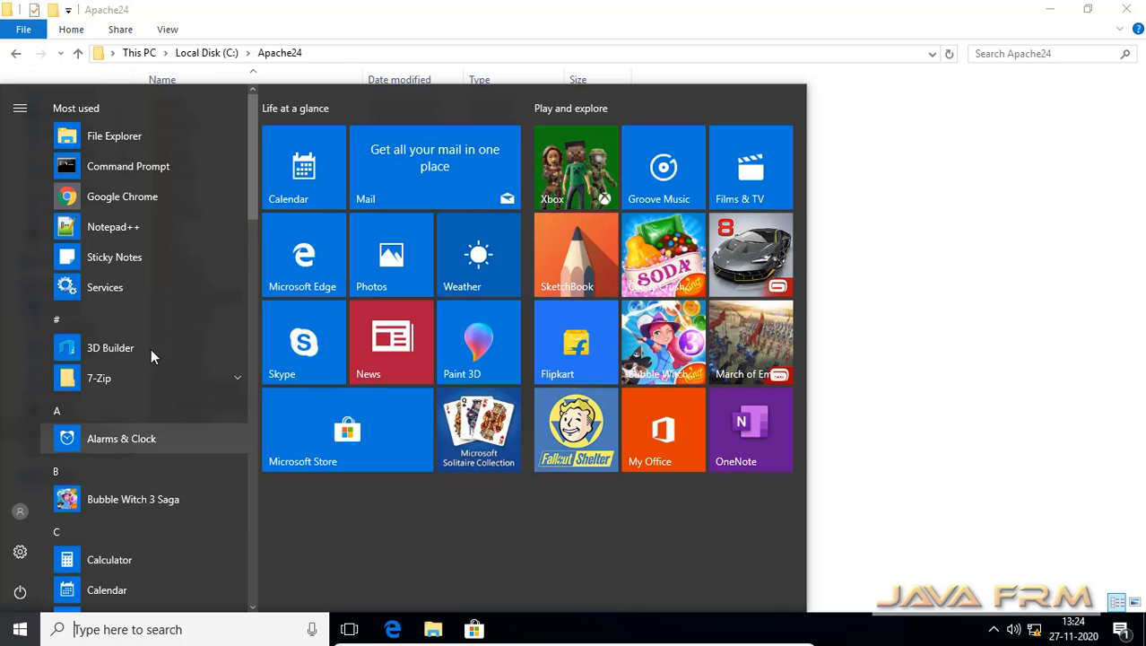
pyautogui.click(157, 295)
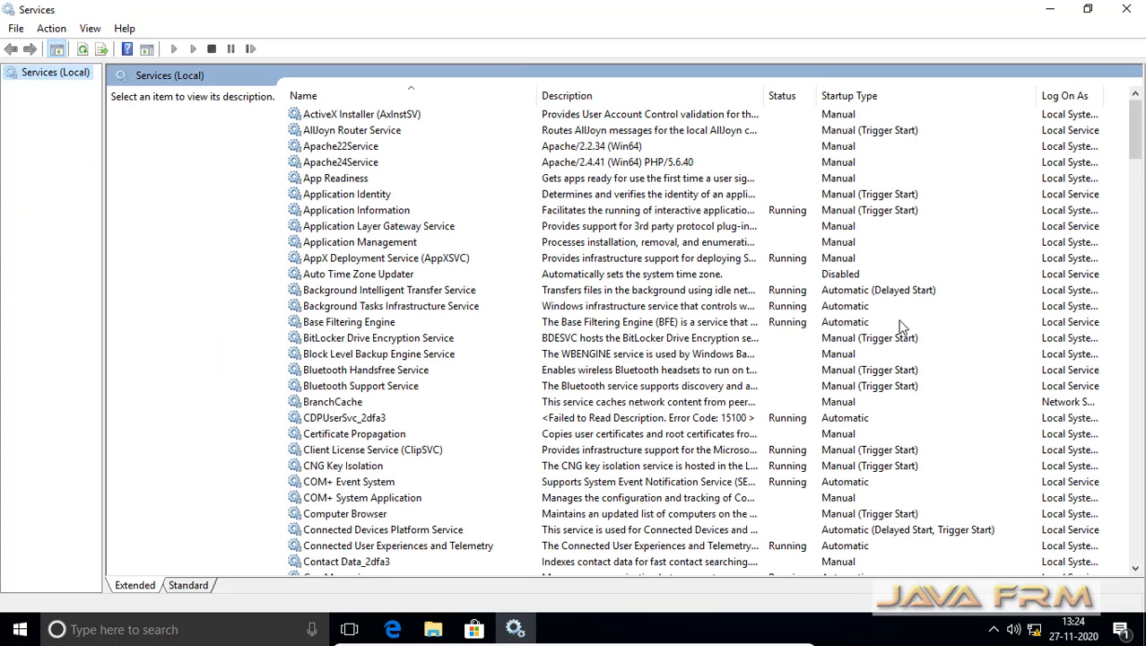
pyautogui.click(363, 169)
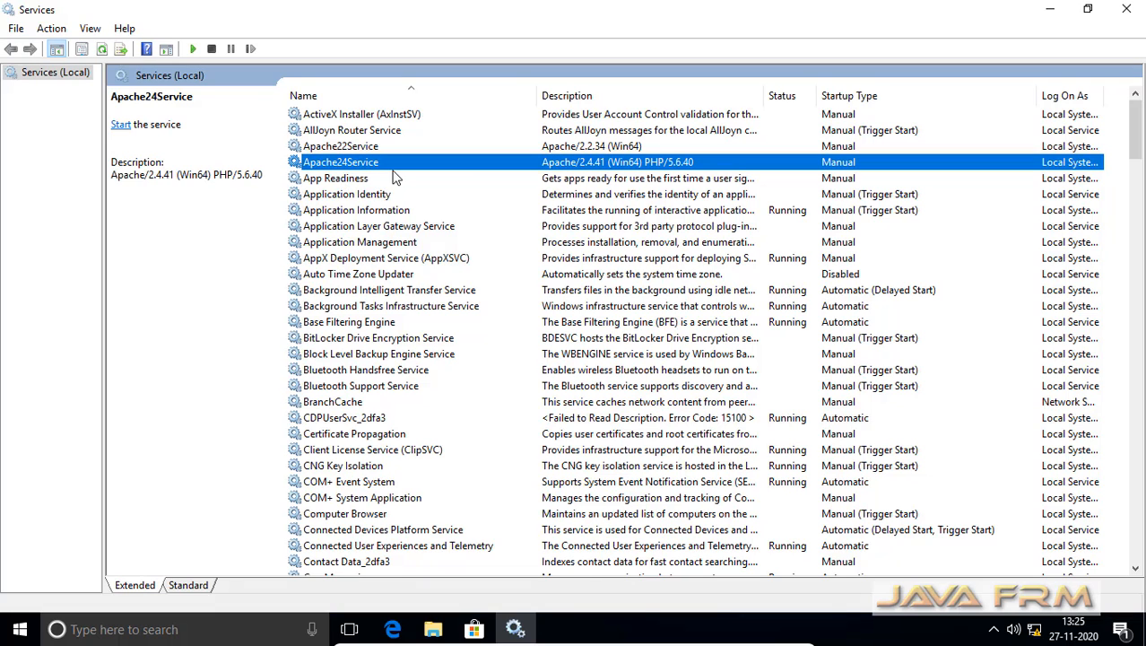
pyautogui.click(528, 633)
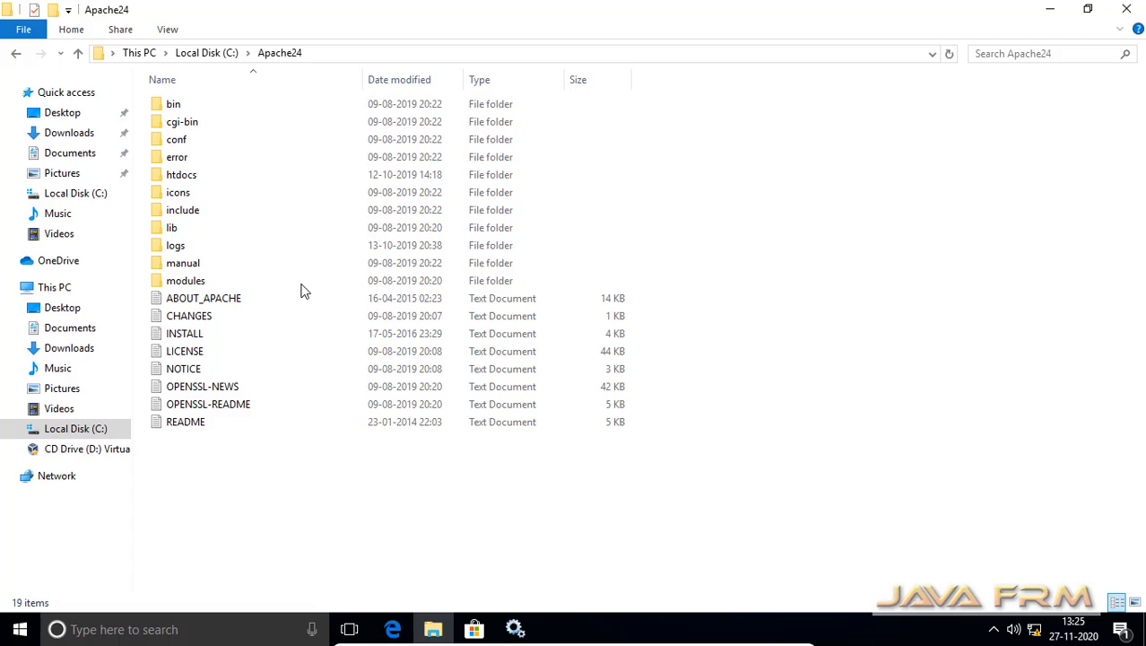
# Check Programs and Features for the Microsoft Visual C++ 2015-2019 Redistributable (x64), widening the name column, then close the window.
pyautogui.click(19, 632)
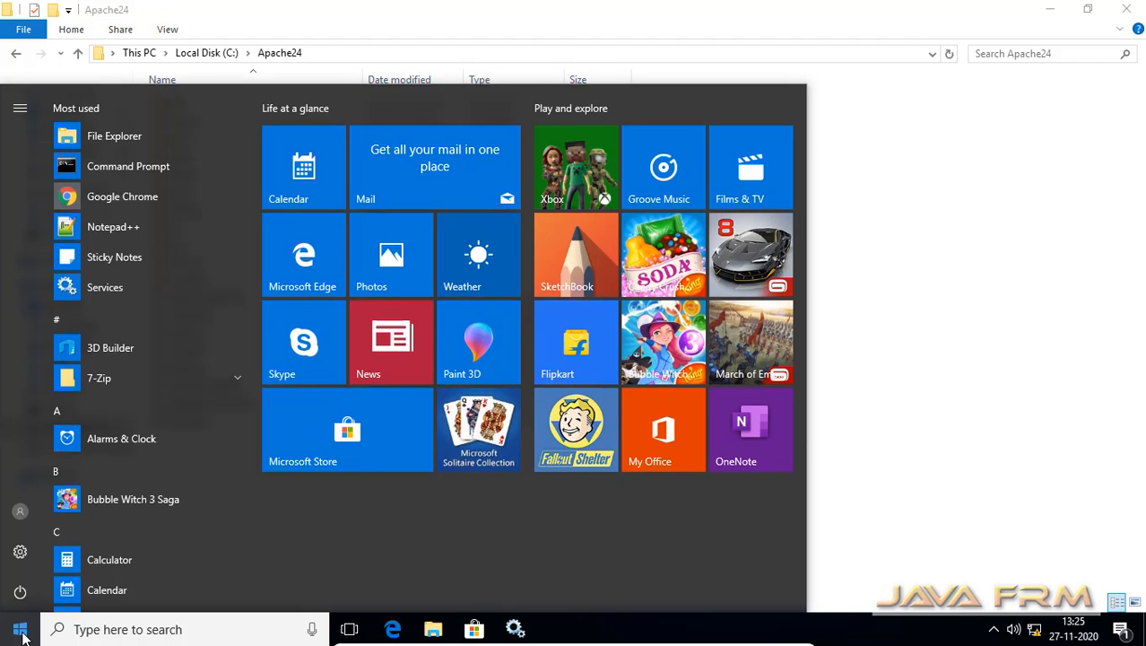
pyautogui.write('pr')
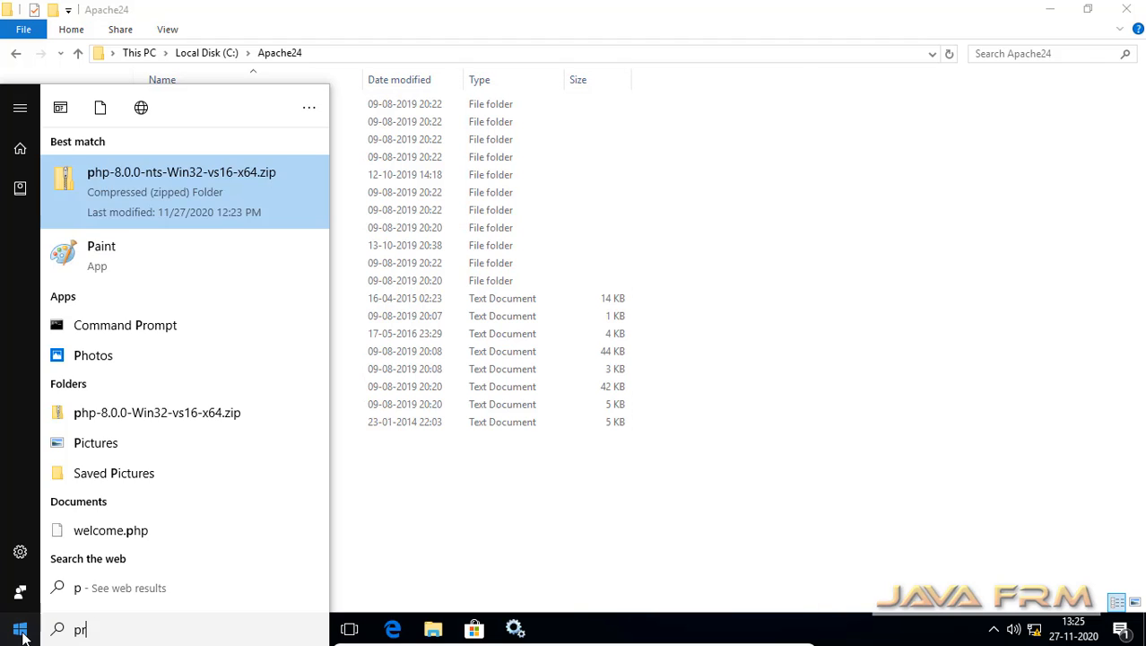
pyautogui.write('ogram')
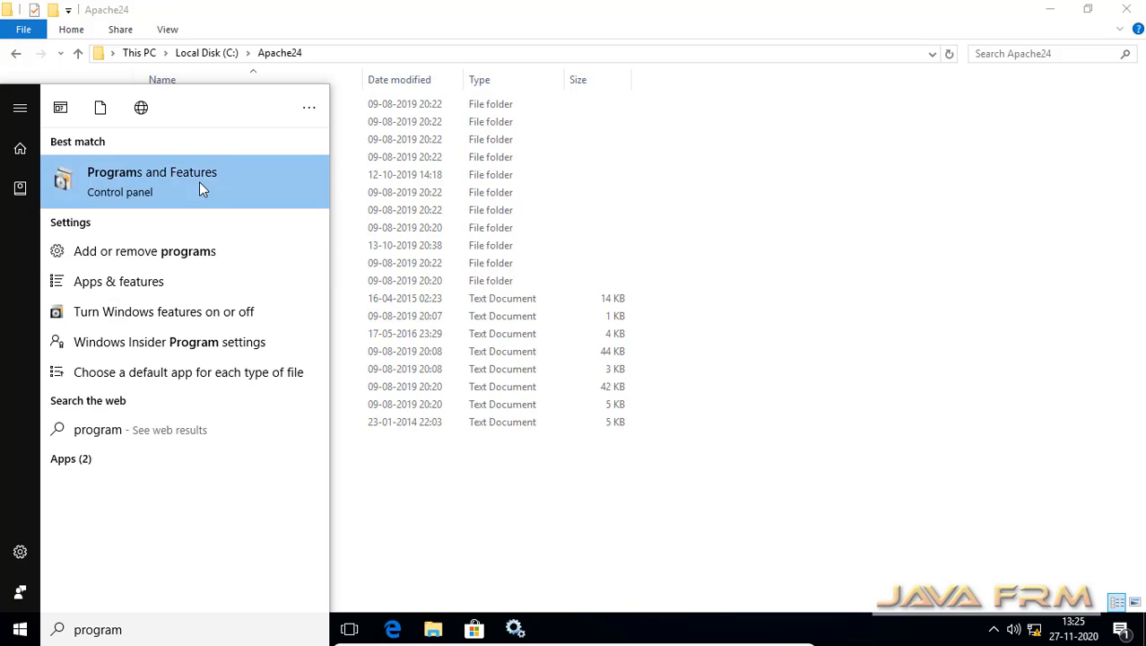
pyautogui.click(199, 181)
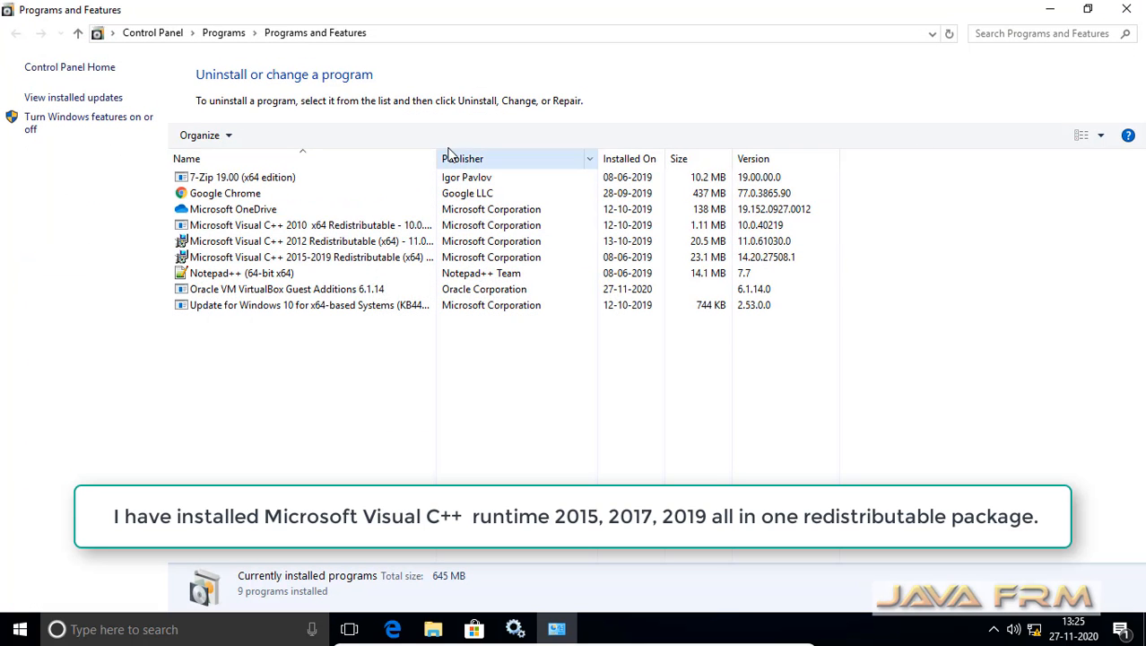
pyautogui.moveTo(437, 156); pyautogui.dragTo(585, 158)
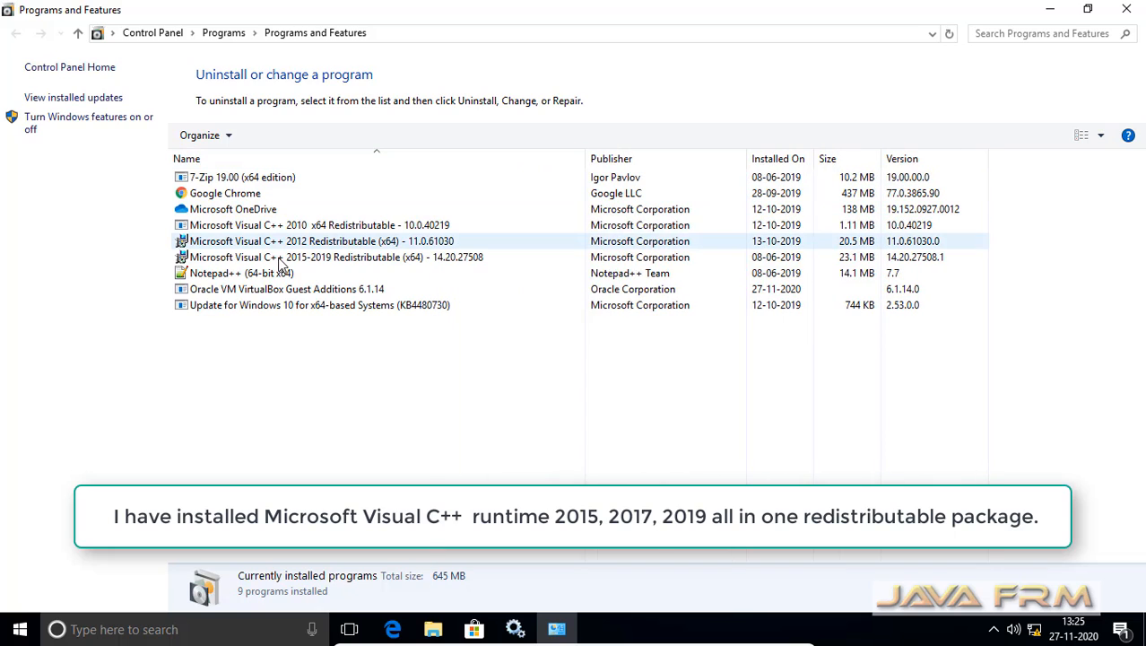
pyautogui.click(414, 261)
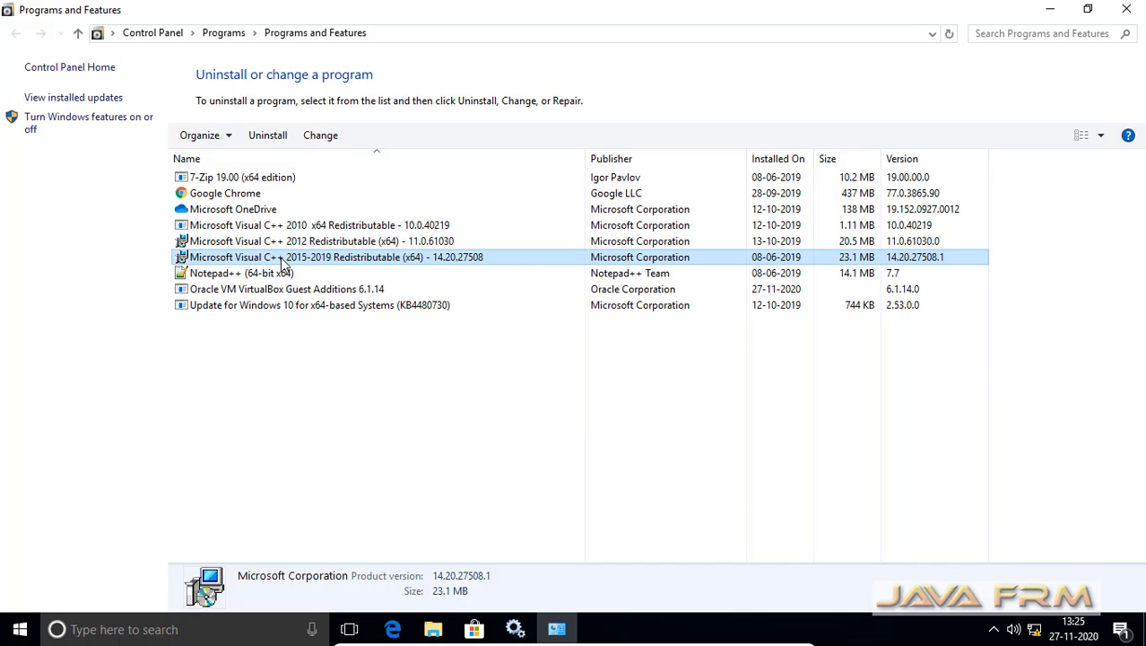
pyautogui.click(1128, 11)
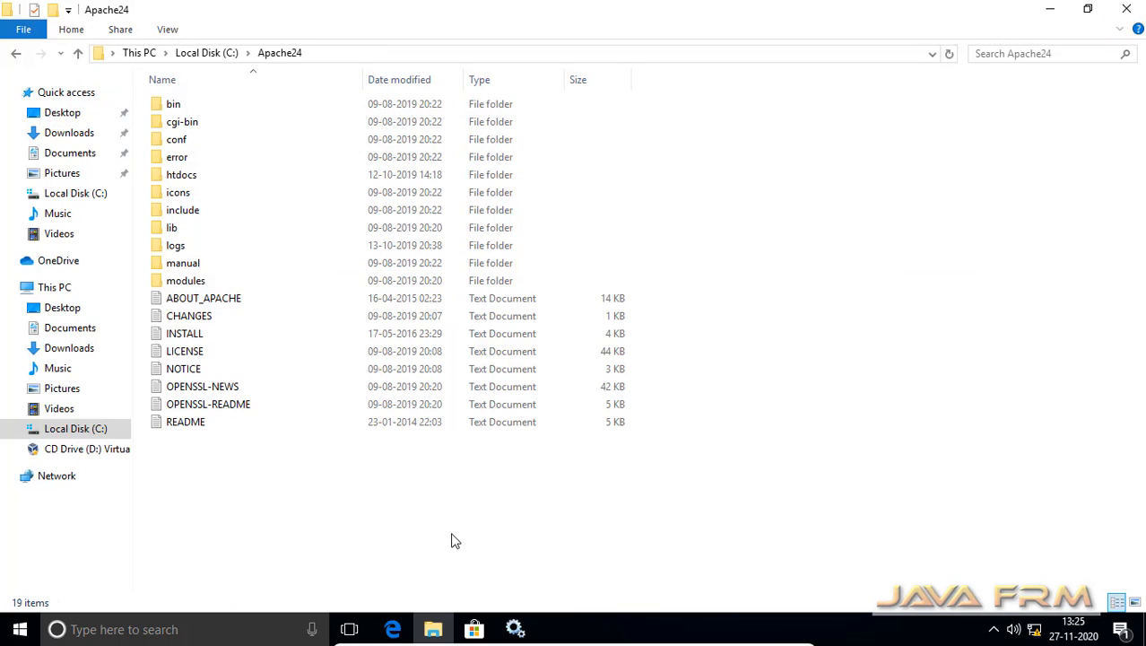
# Create a new folder named PHP8.0 in the root of Local Disk (C:).
pyautogui.click(210, 54)
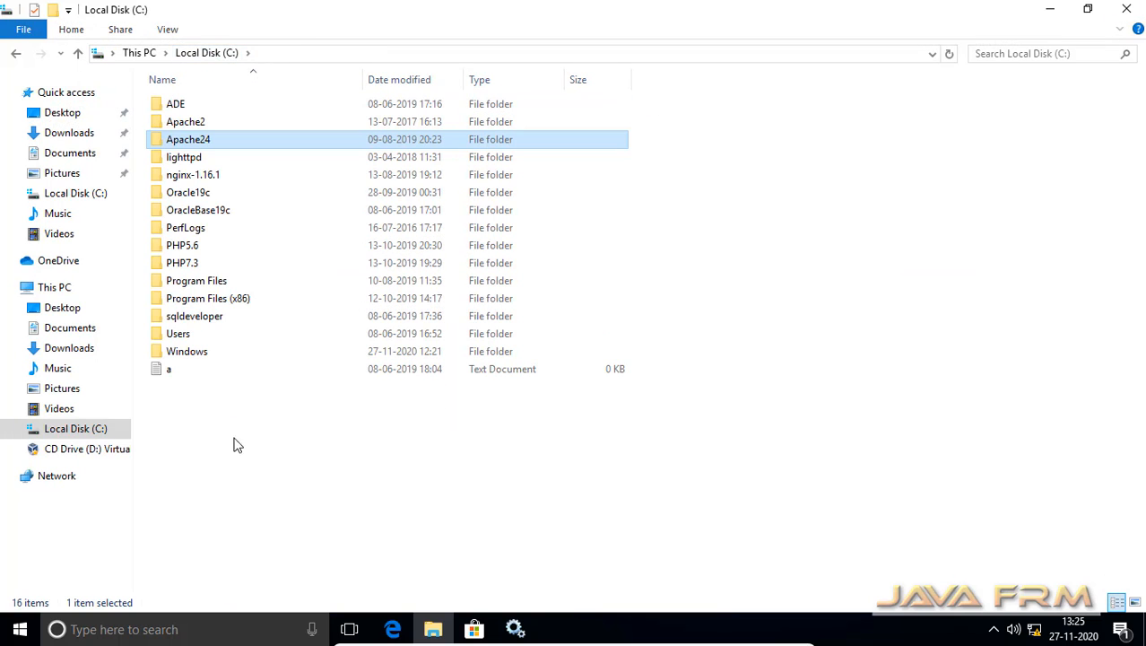
pyautogui.rightClick(207, 420)
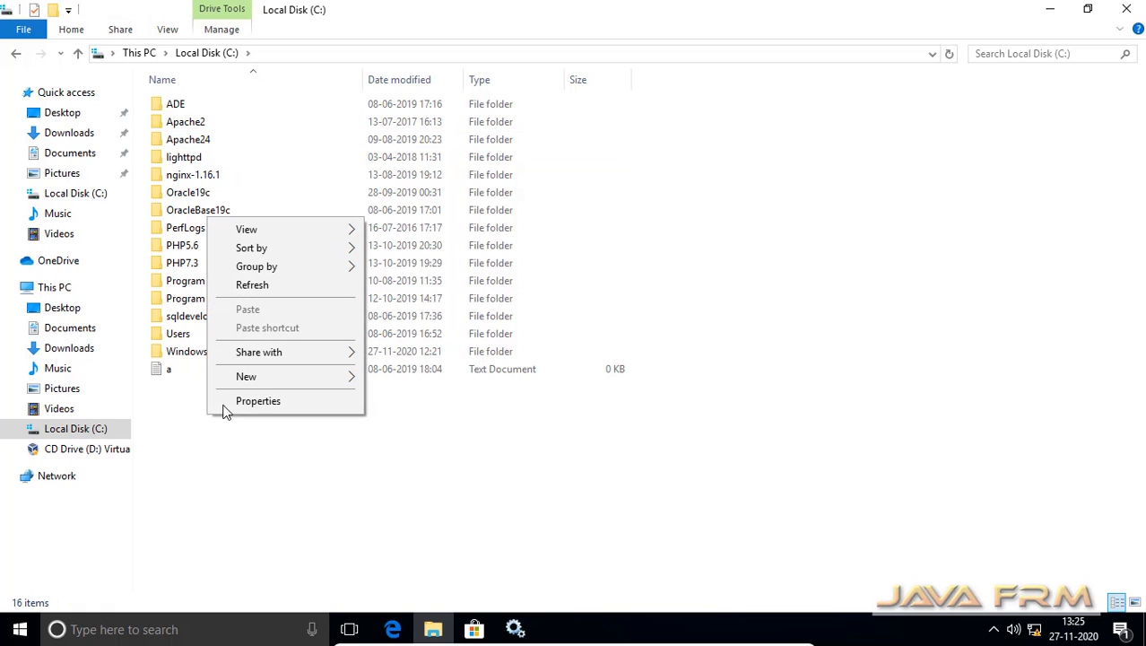
pyautogui.moveTo(271, 377)
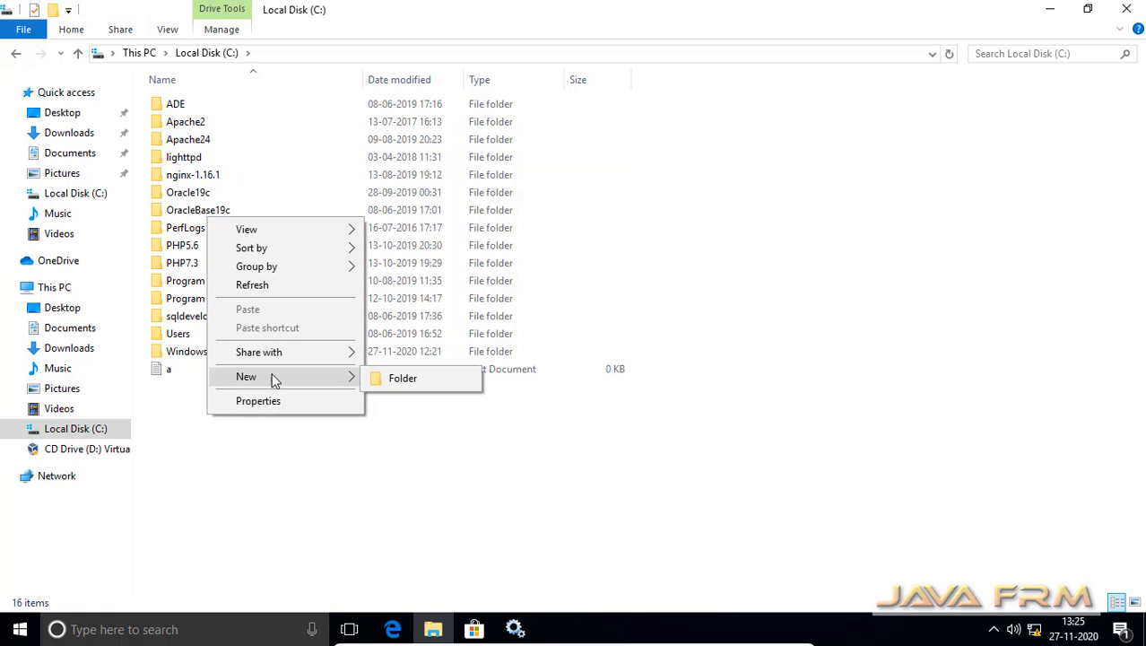
pyautogui.click(434, 386)
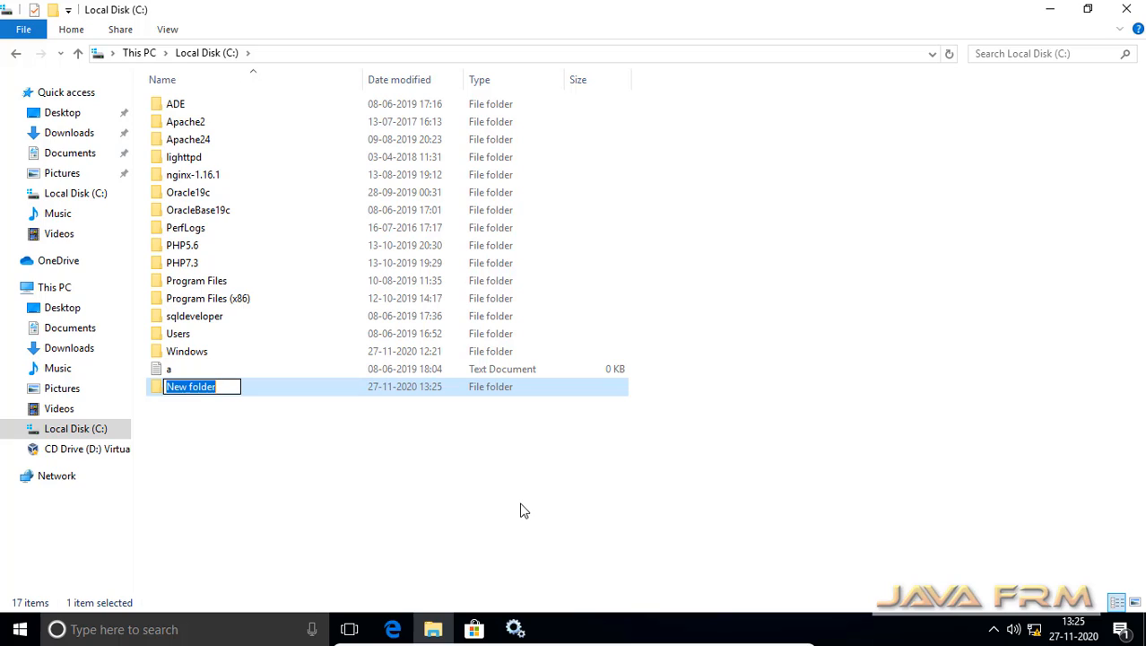
pyautogui.write('PHP8')
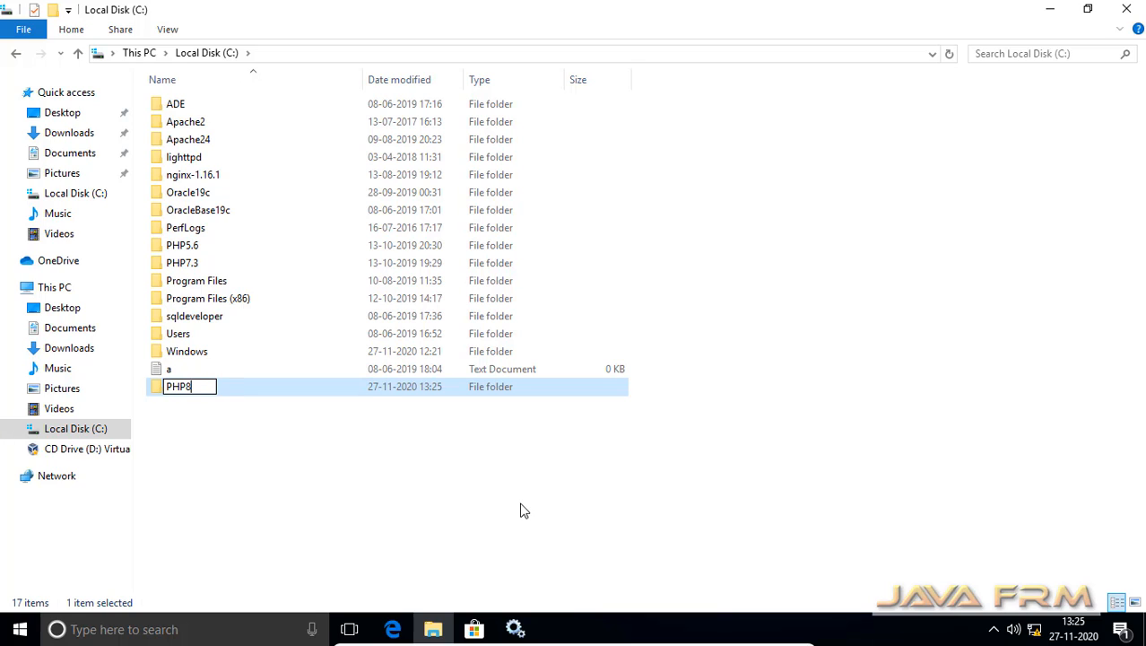
pyautogui.write('.0')
pyautogui.press('Return')
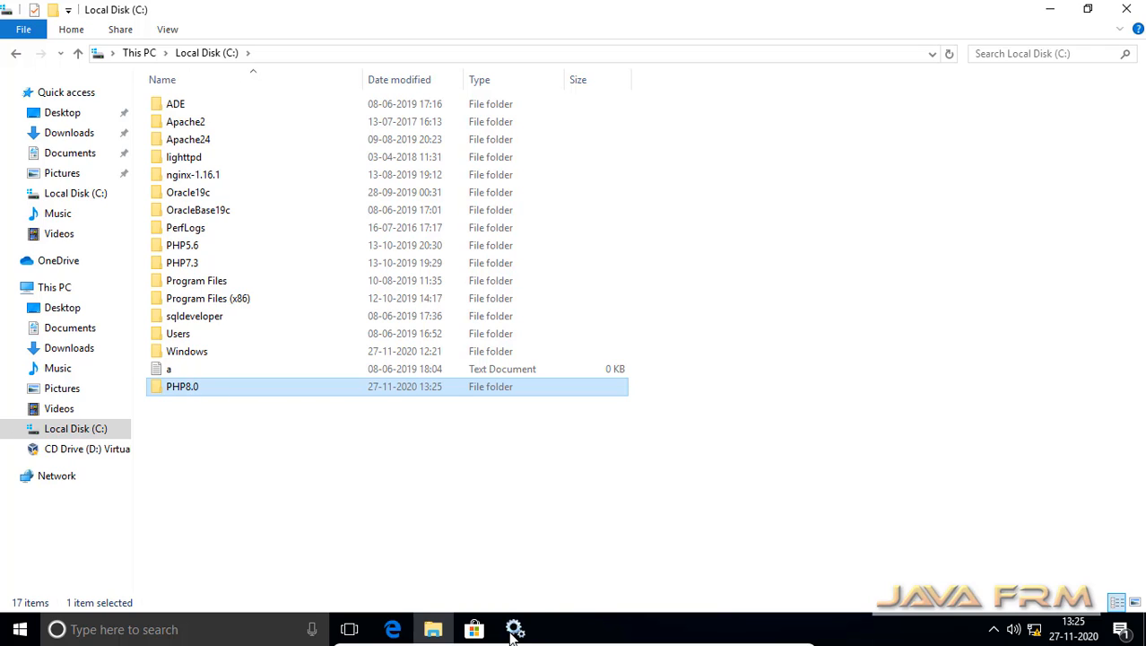
# Extract all contents of the php-8.0.0-Win32-vs16-x64.zip archive on the desktop to C:\PHP8.0 with 7-Zip, then close the archive.
pyautogui.click(1053, 12)
pyautogui.rightClick(345, 120)
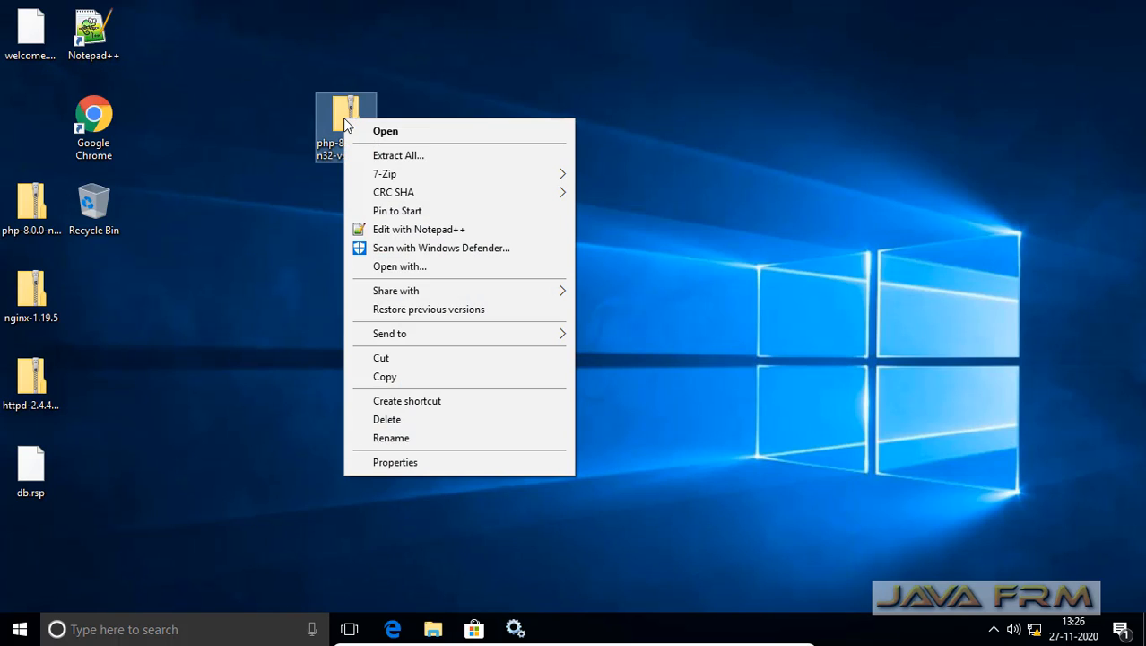
pyautogui.moveTo(427, 174)
pyautogui.click(619, 178)
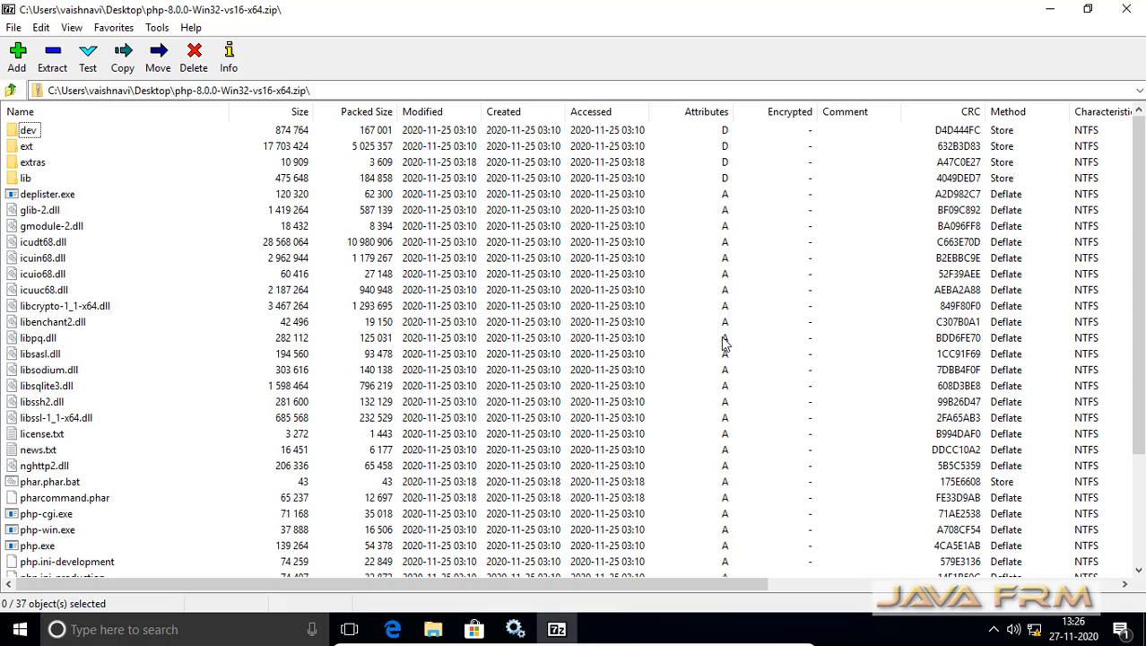
pyautogui.click(57, 68)
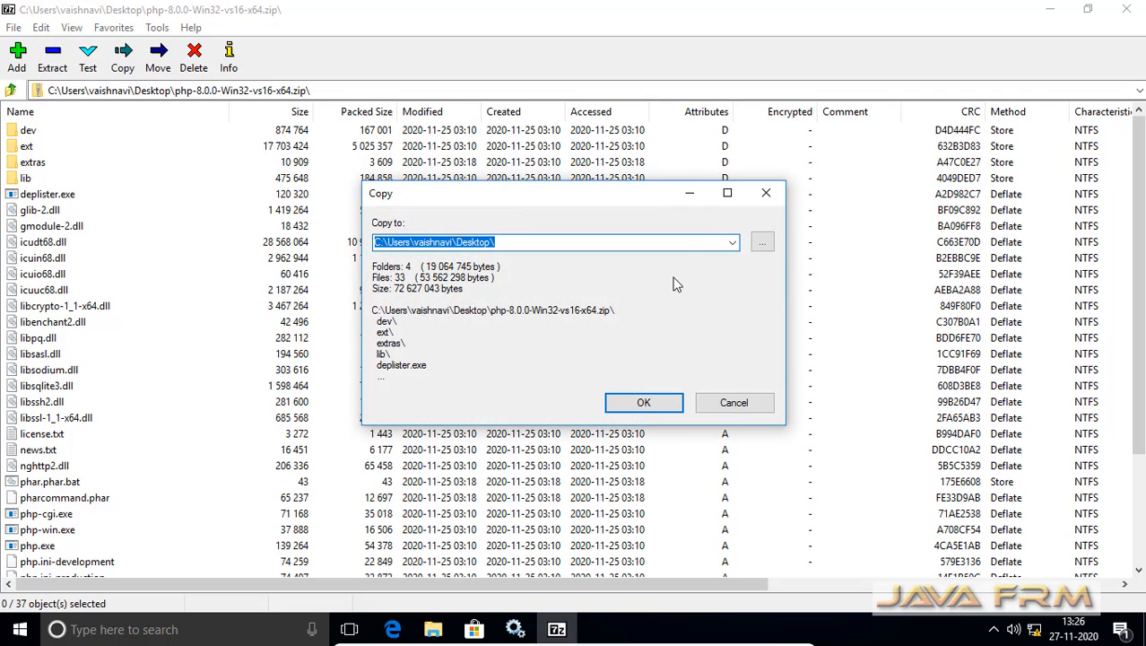
pyautogui.write('C:\\PHP8.0')
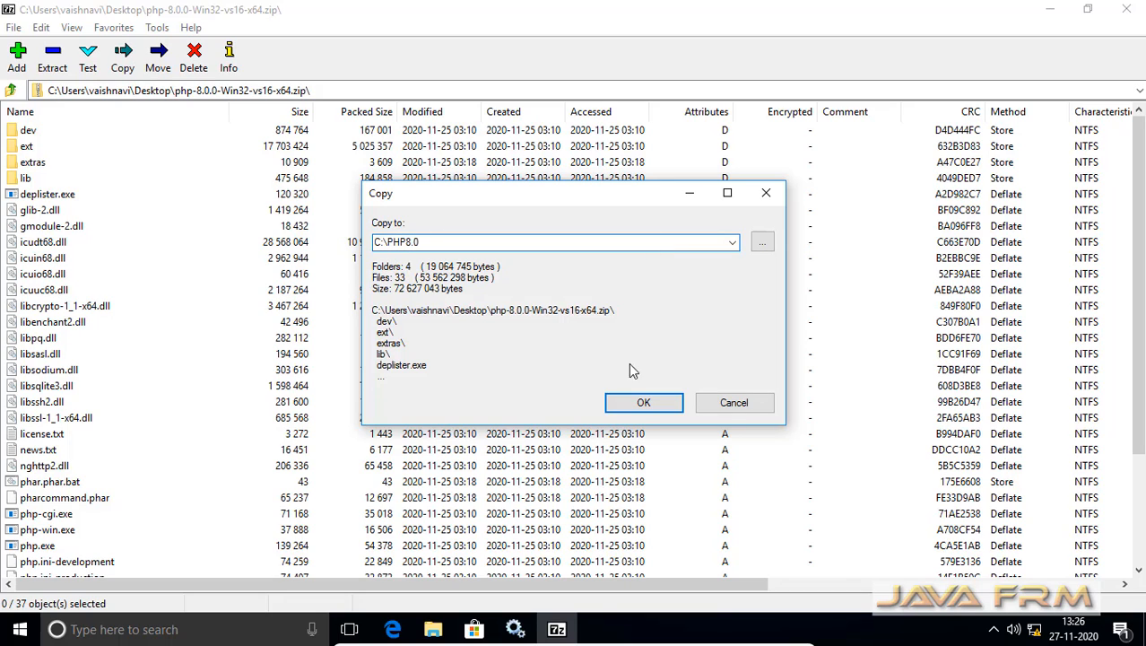
pyautogui.click(640, 402)
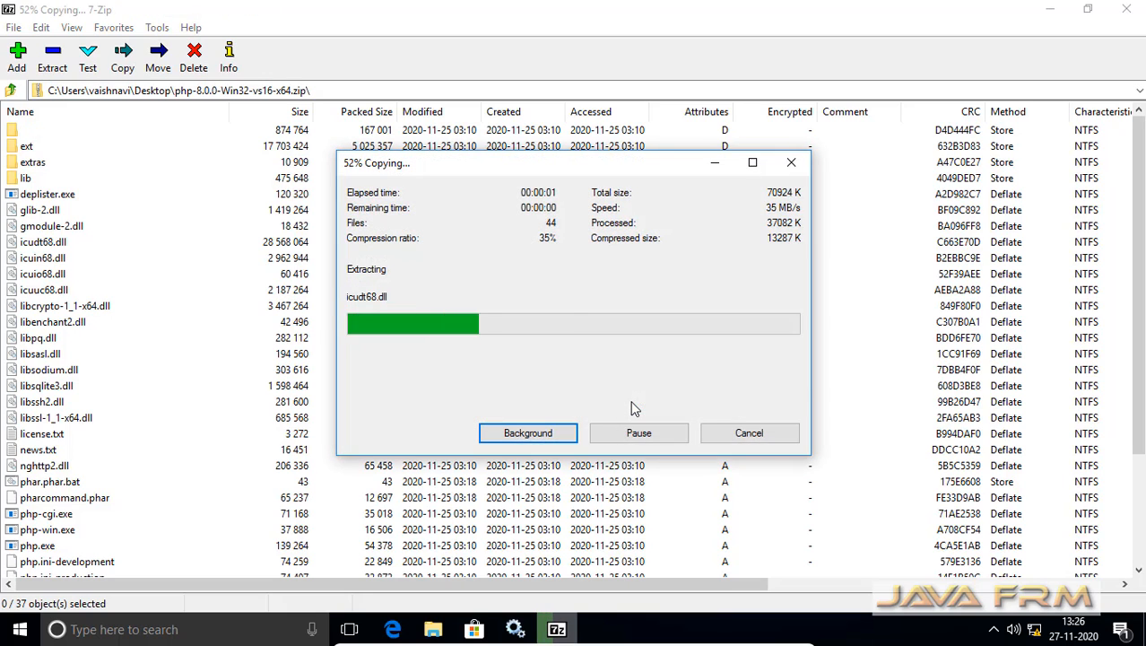
pyautogui.click(1128, 10)
# Open the PHP8.0 folder on Local Disk (C:) in File Explorer and show its contents in List layout.
pyautogui.click(432, 628)
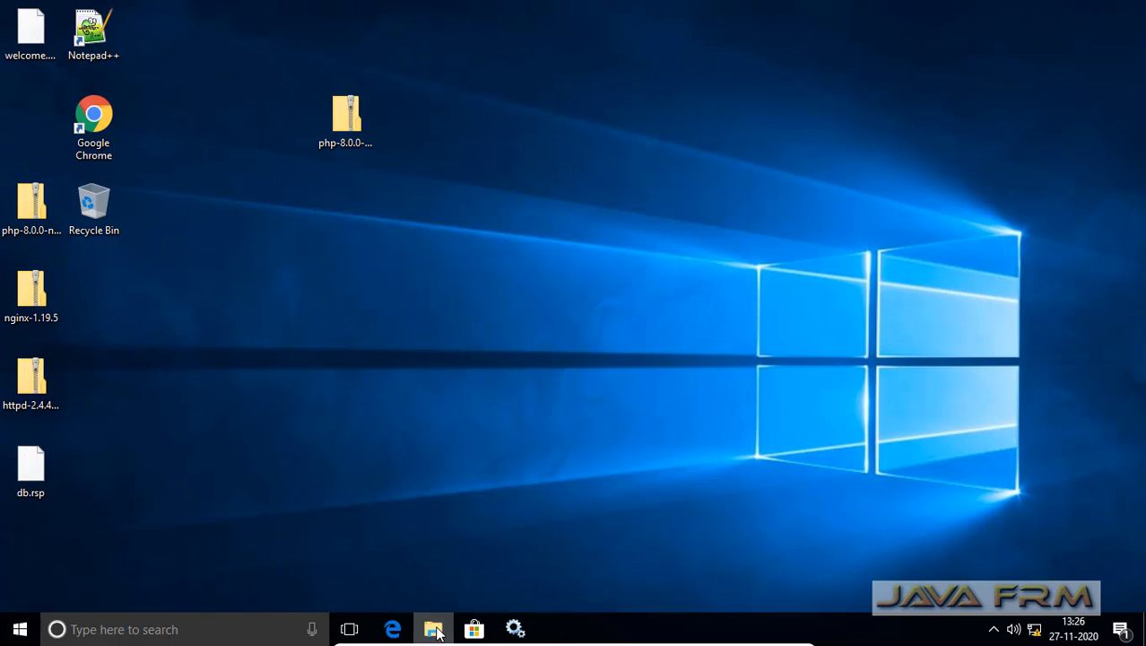
pyautogui.doubleClick(188, 386)
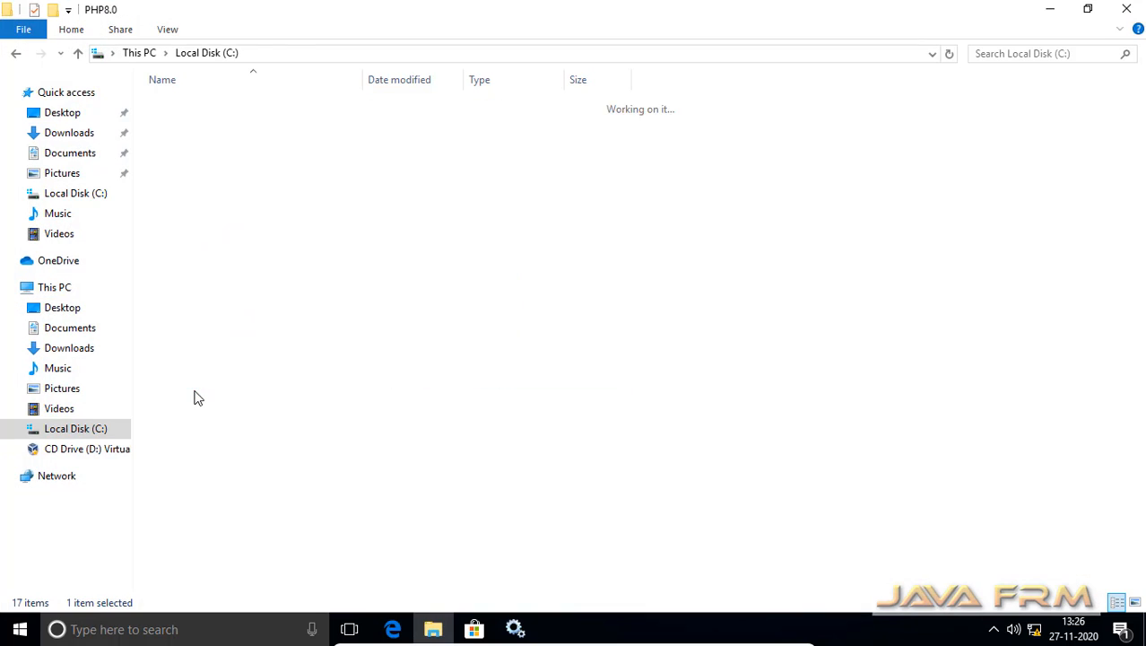
pyautogui.click(167, 30)
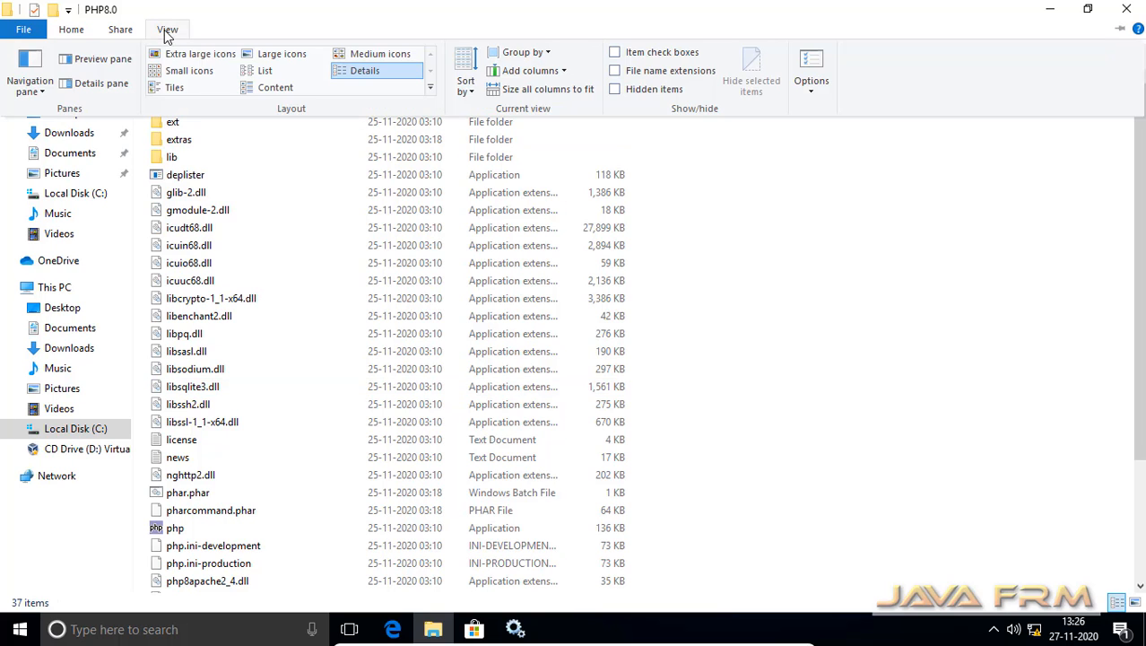
pyautogui.click(278, 73)
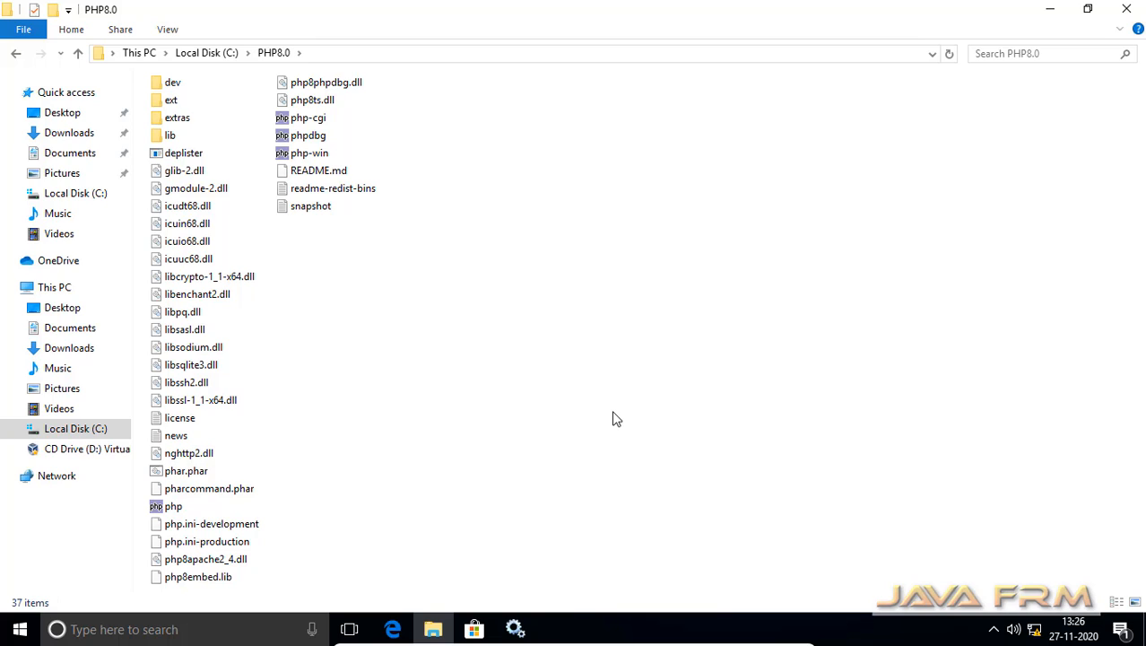
# Rename the php.ini-development file in the PHP8.0 folder to php.ini and accept the extension change.
pyautogui.click(228, 531)
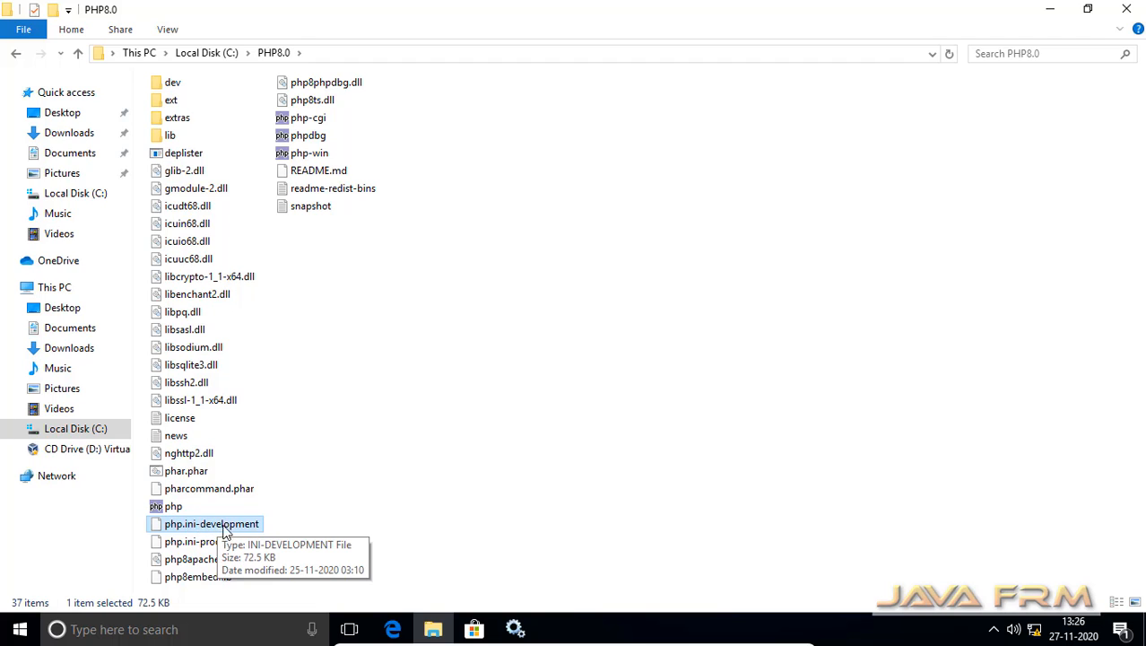
pyautogui.rightClick(215, 524)
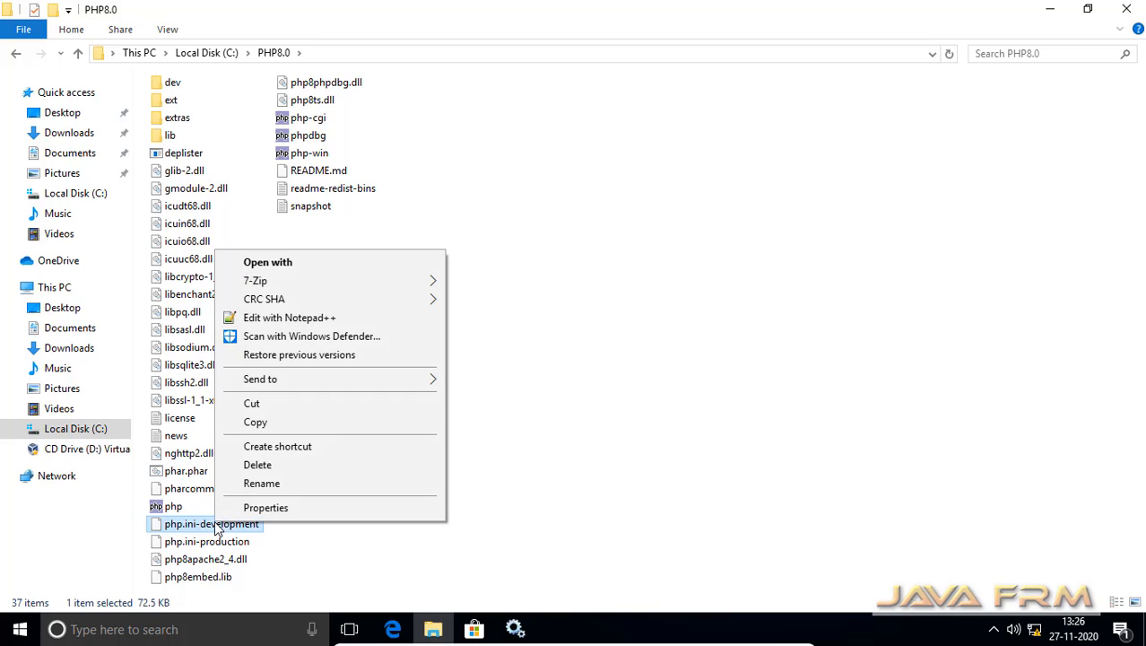
pyautogui.click(262, 484)
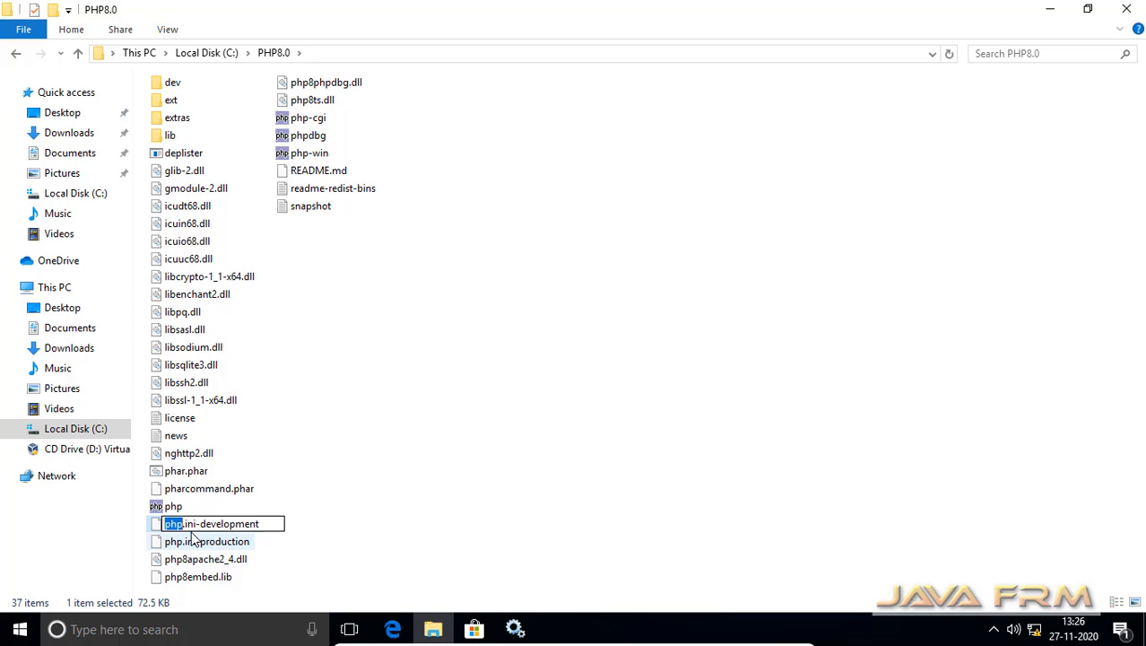
pyautogui.moveTo(194, 524); pyautogui.dragTo(427, 543)
pyautogui.press('BackSpace')
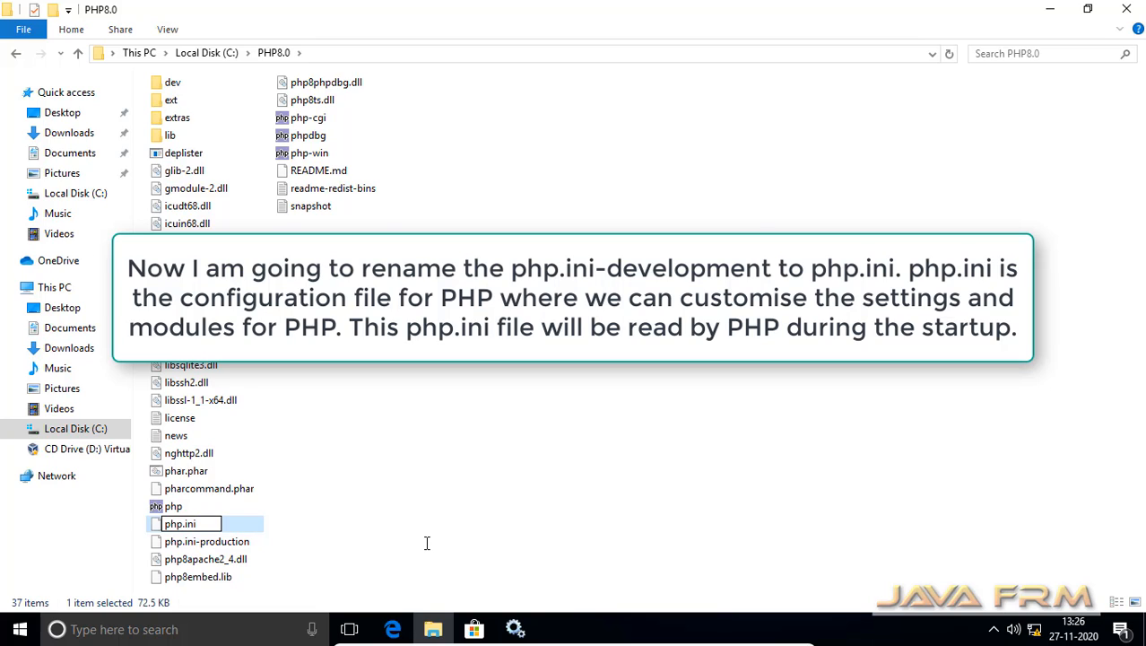
pyautogui.press('Return')
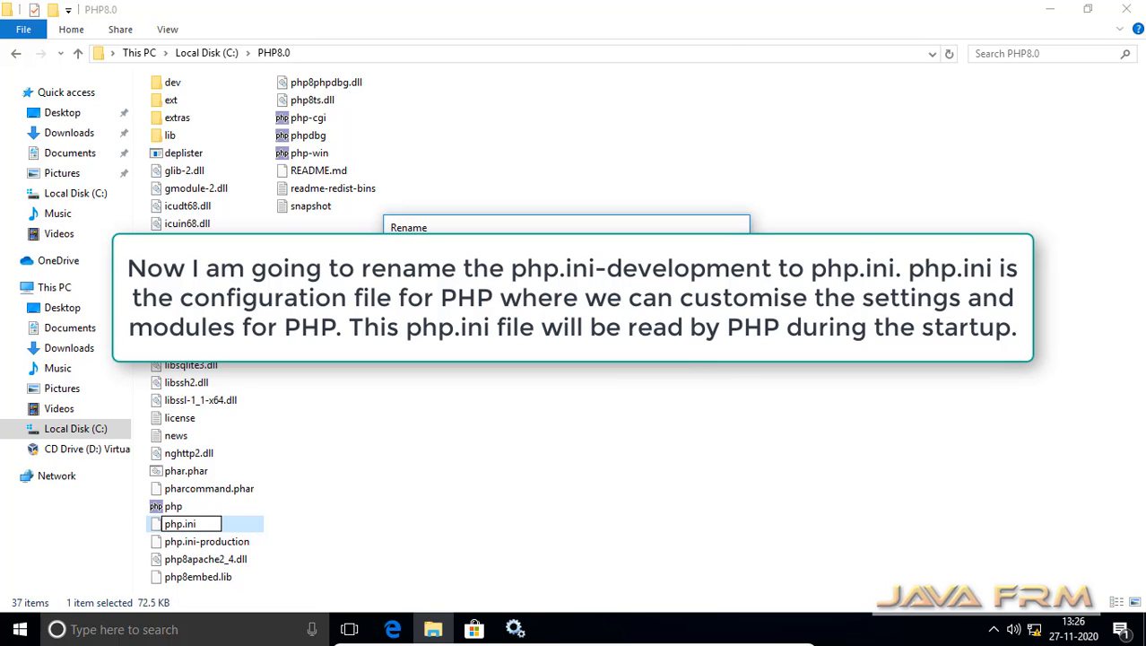
pyautogui.press('Return')
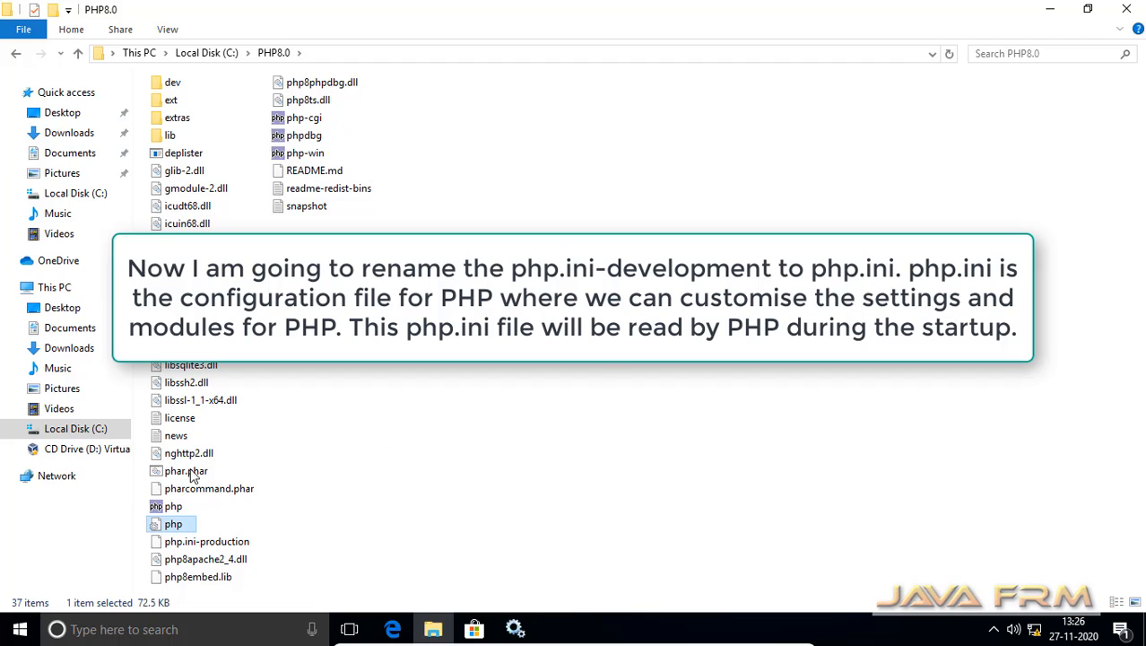
# Open php.ini in Notepad++ and review its settings down to the end of the file, then return to the PHP8.0 folder.
pyautogui.rightClick(175, 528)
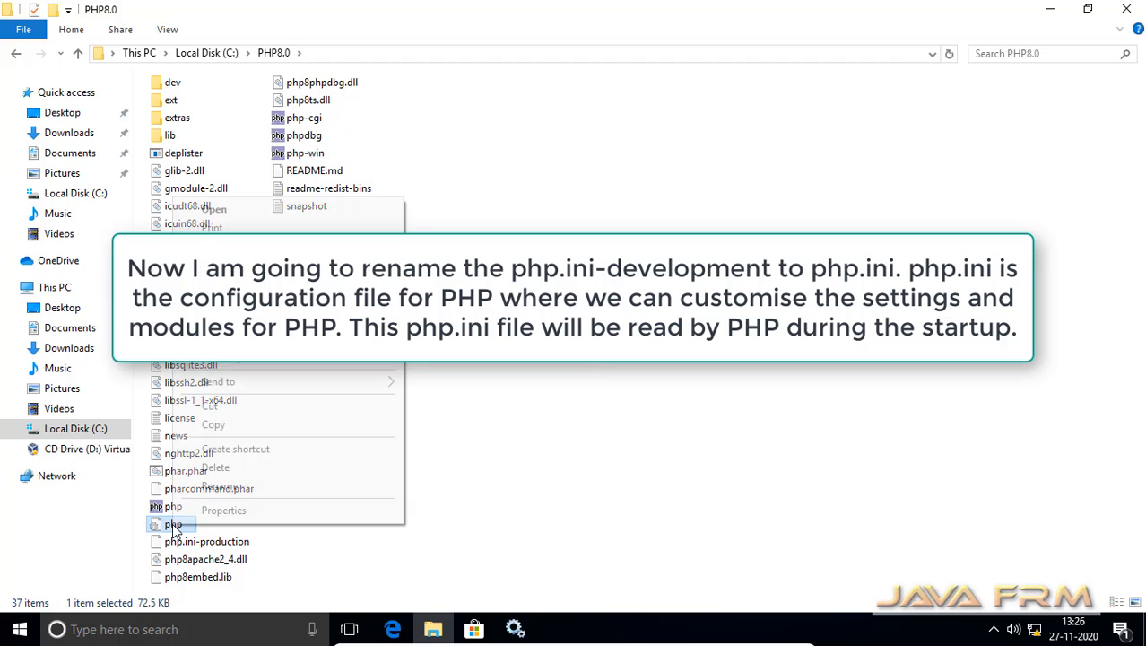
pyautogui.click(291, 307)
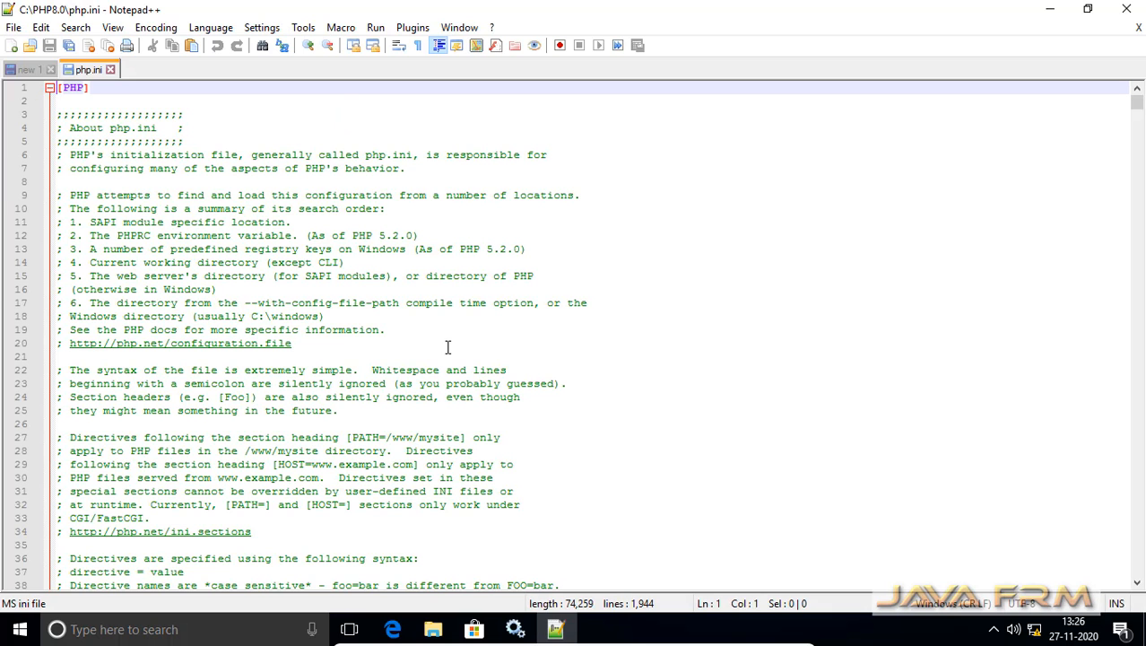
pyautogui.click(483, 214)
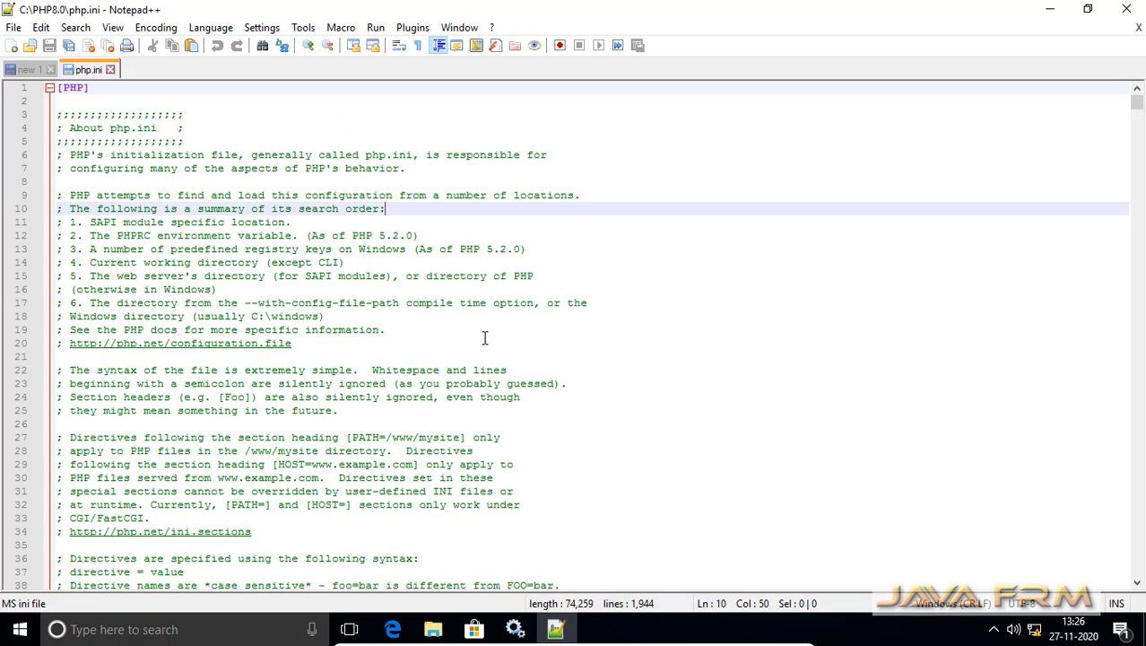
pyautogui.scroll(-14, 483, 335)
pyautogui.scroll(-20, 458, 346)
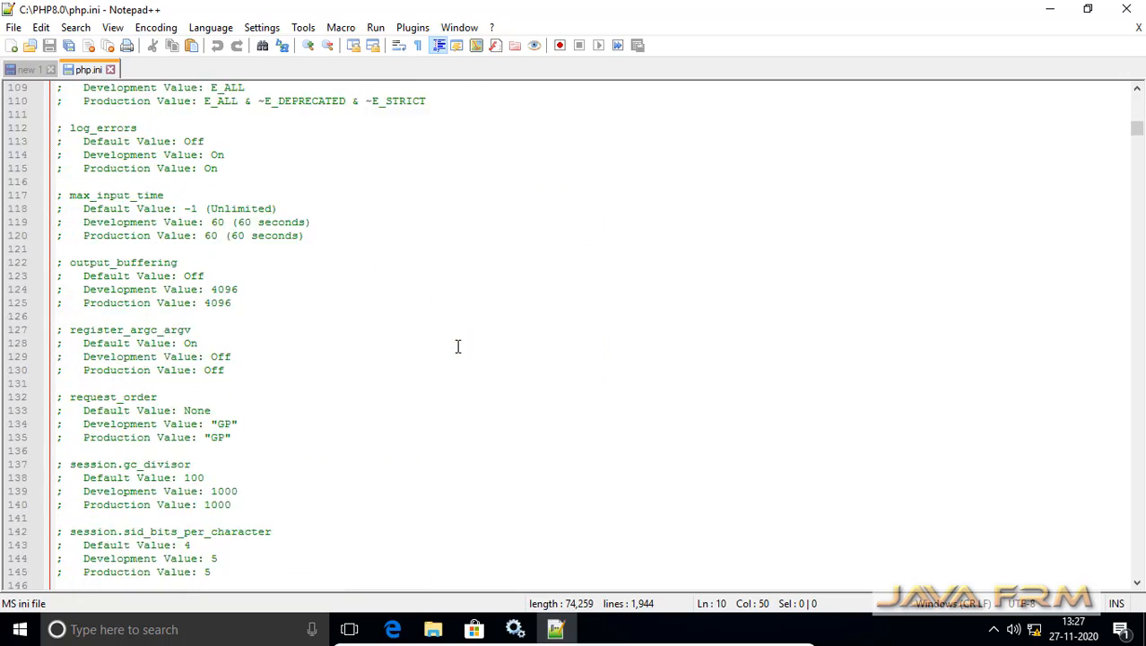
pyautogui.scroll(-20, 439, 336)
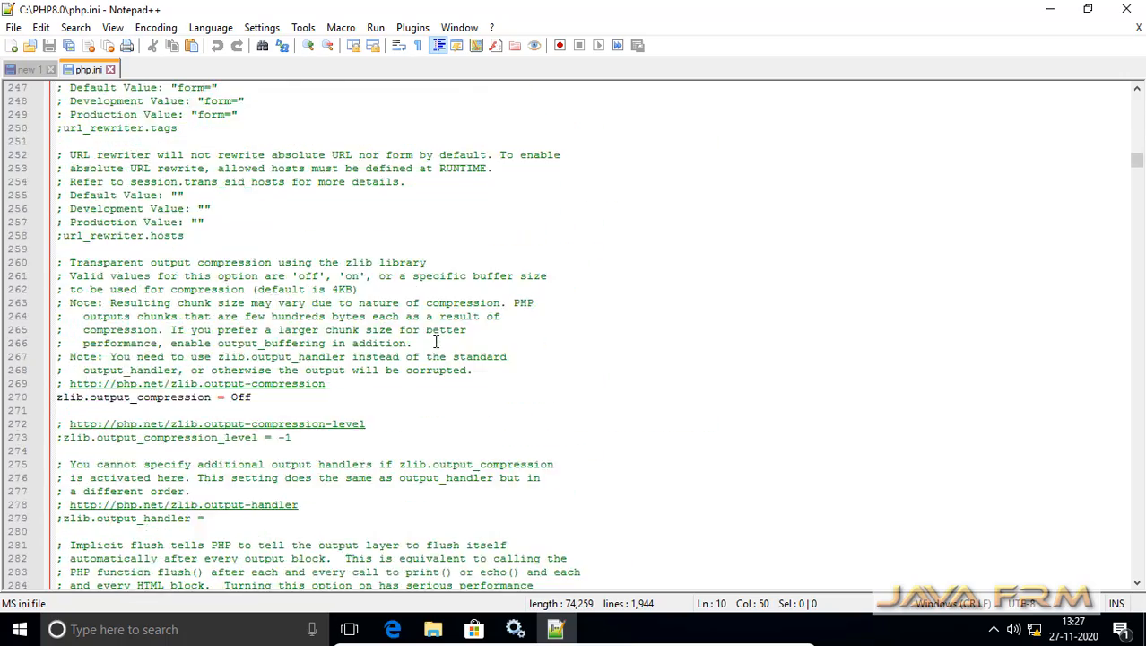
pyautogui.moveTo(1139, 174); pyautogui.dragTo(1138, 554)
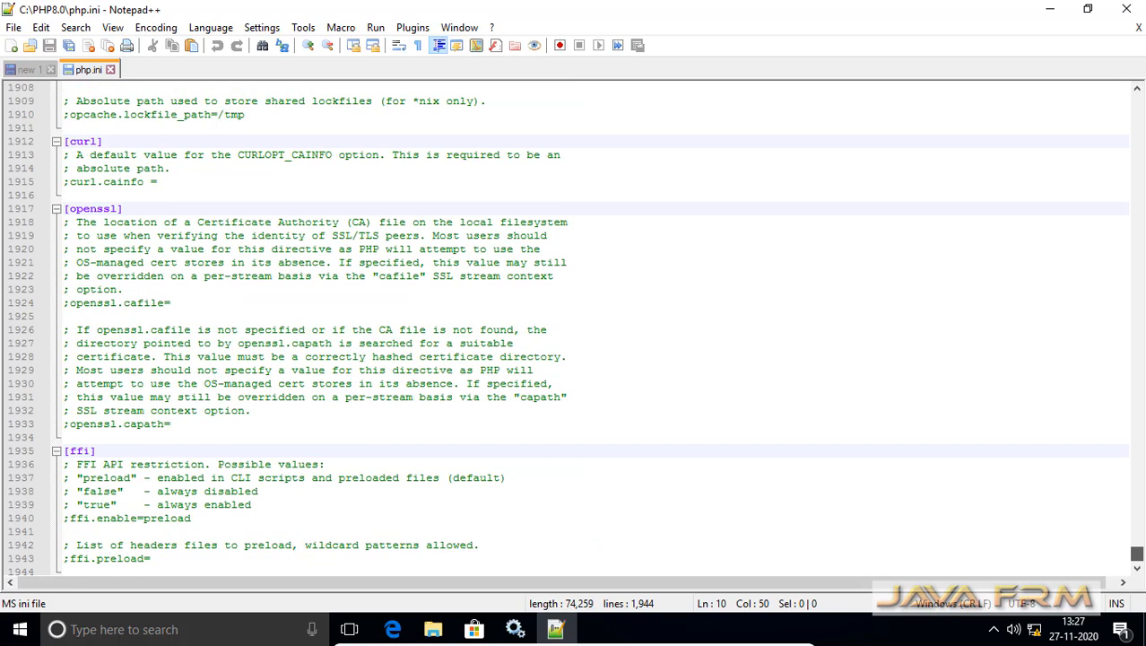
pyautogui.click(1051, 9)
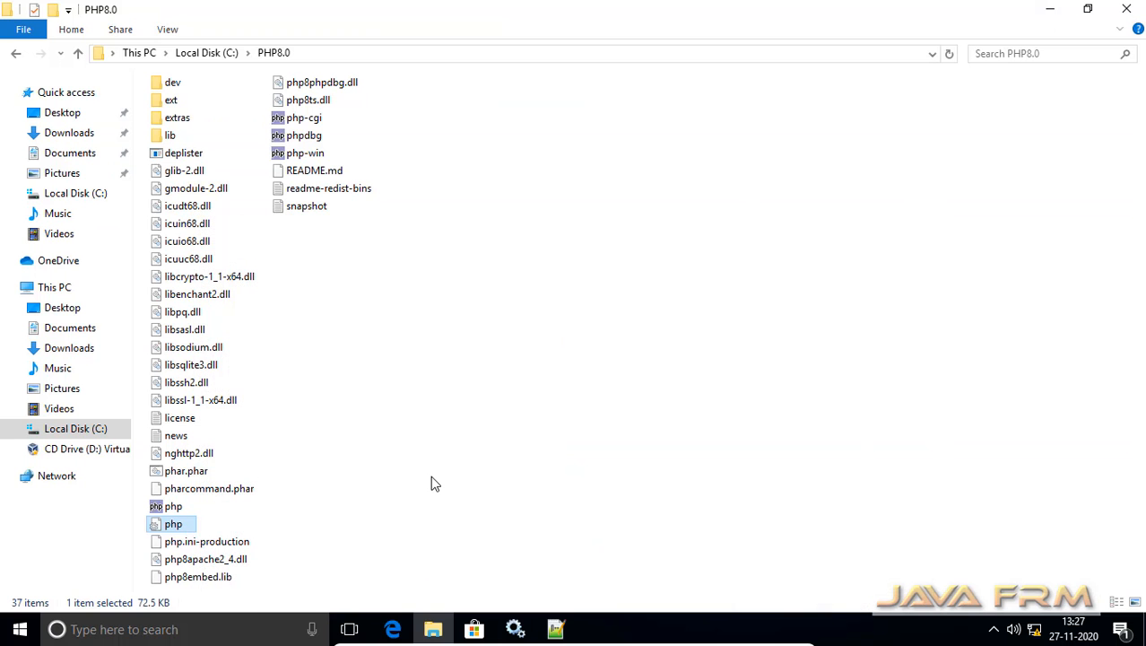
# Copy the full path of the PHP8.0 folder, C:\PHP8.0, from File Explorer.
pyautogui.click(332, 52)
pyautogui.hotkey('ctrl', 'c')
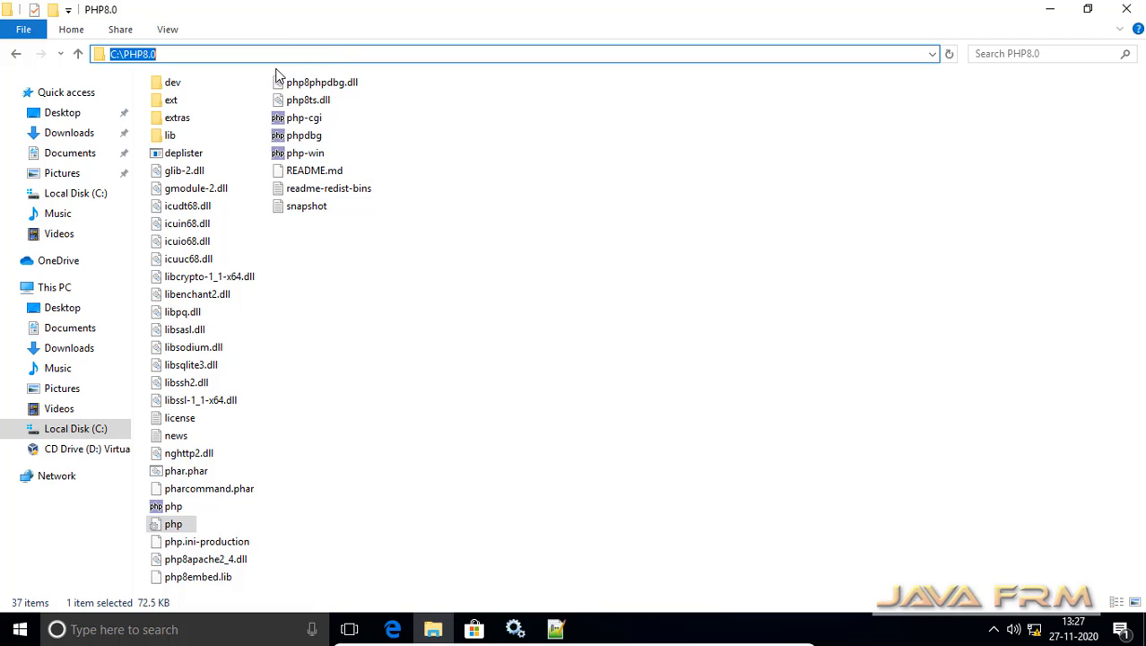
pyautogui.rightClick(141, 56)
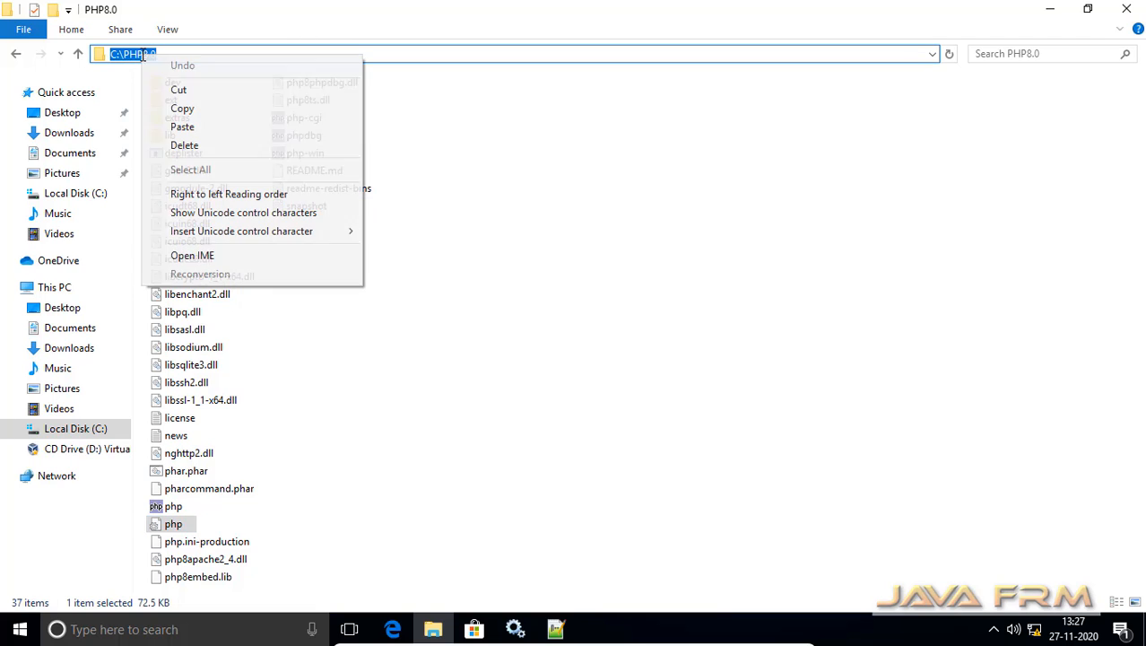
pyautogui.click(203, 110)
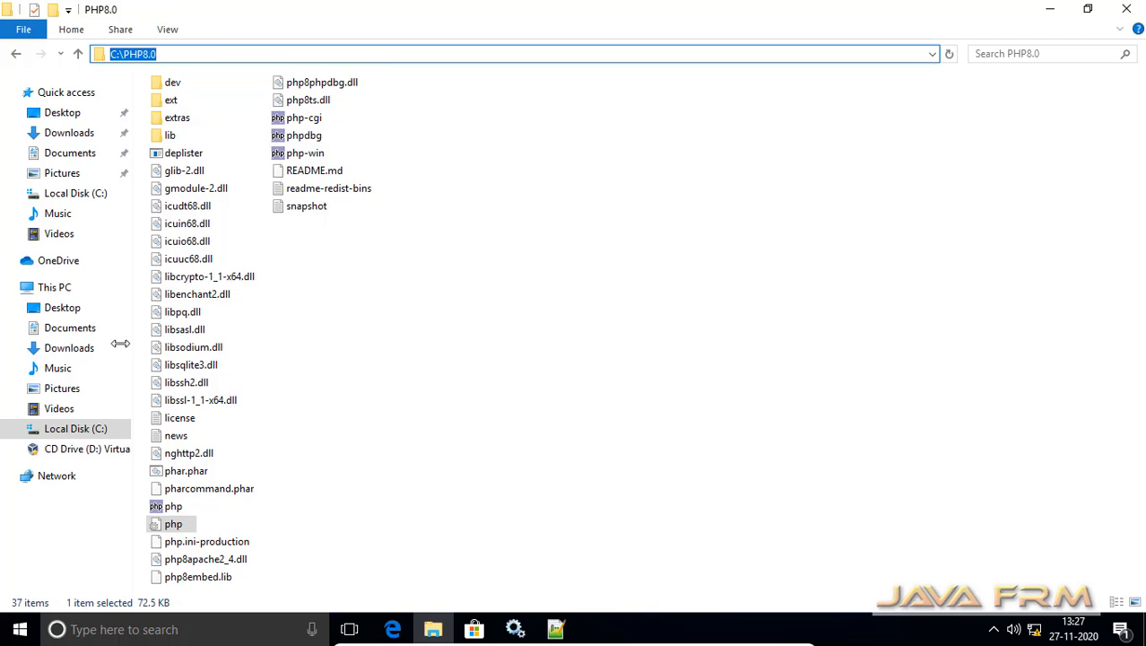
# Open the Environment Variables dialog through the properties of This PC and the advanced system settings.
pyautogui.click(56, 288)
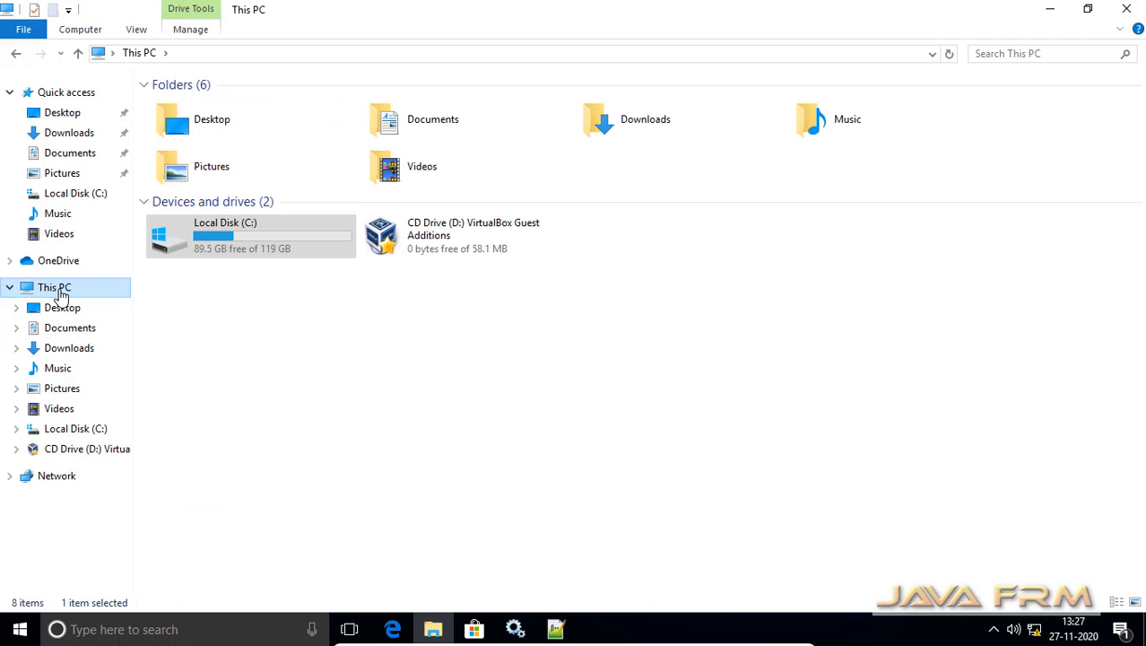
pyautogui.rightClick(59, 294)
pyautogui.click(162, 519)
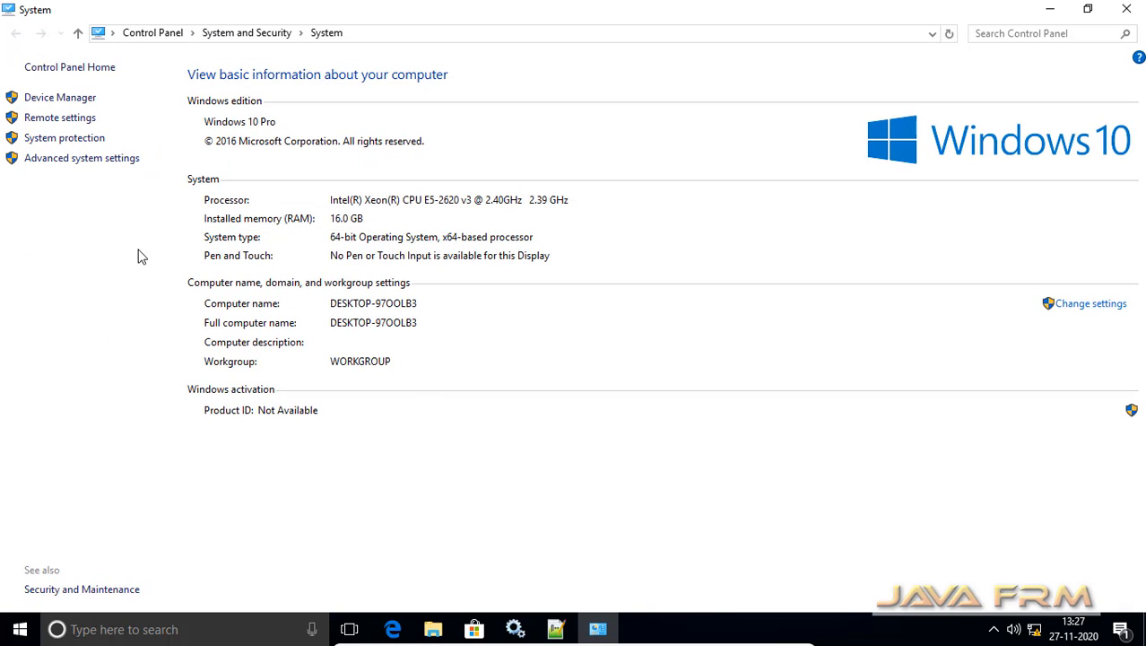
pyautogui.click(101, 168)
pyautogui.click(337, 376)
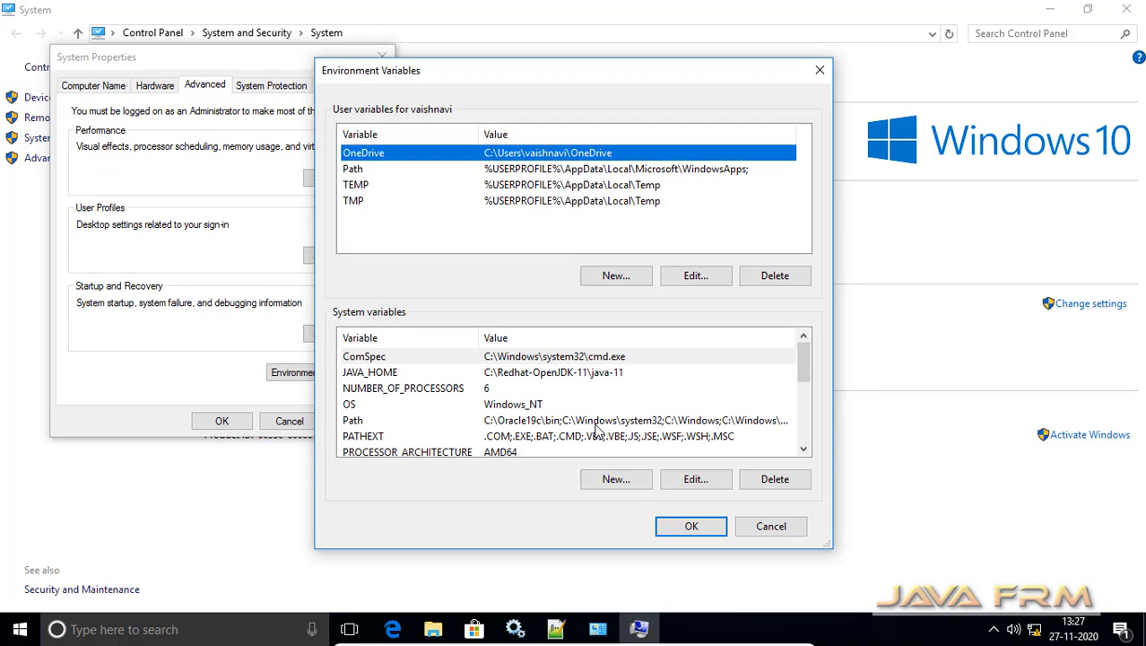
# Open the system Path variable for editing and delete its C:\PHP5.6 entry.
pyautogui.scroll(-1, 597, 431)
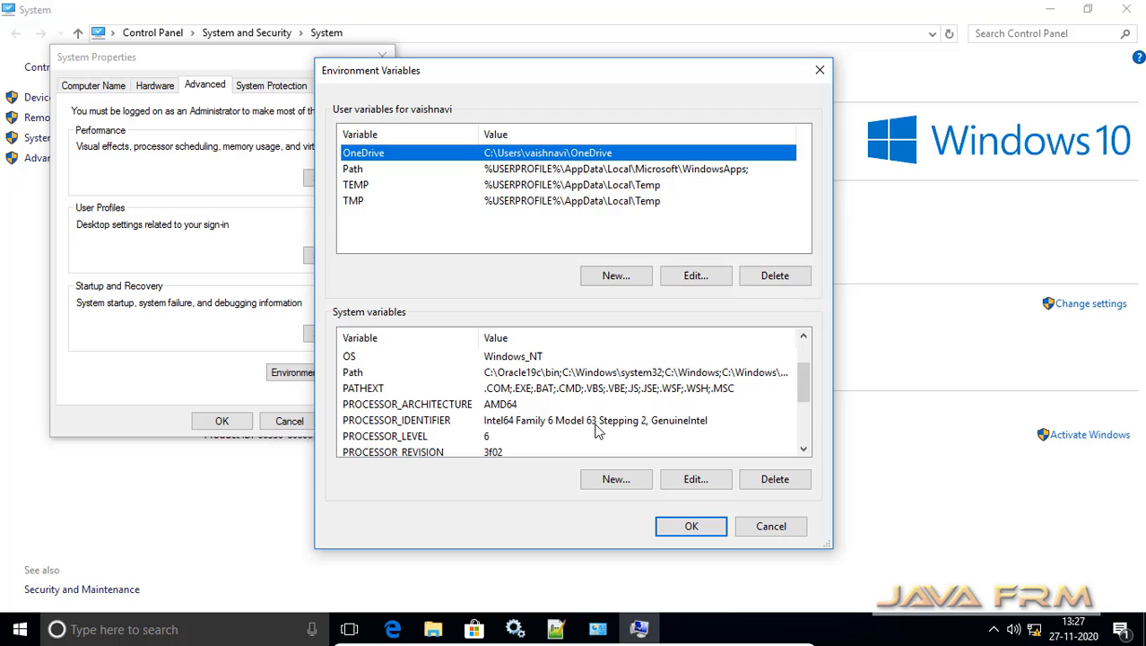
pyautogui.click(614, 374)
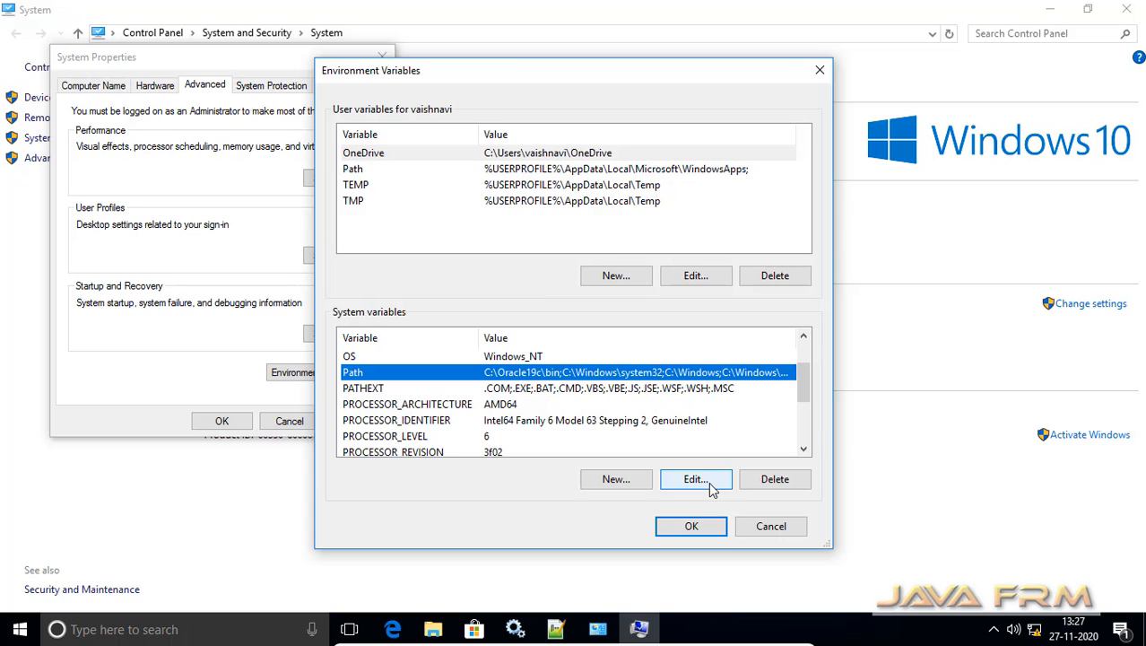
pyautogui.click(696, 479)
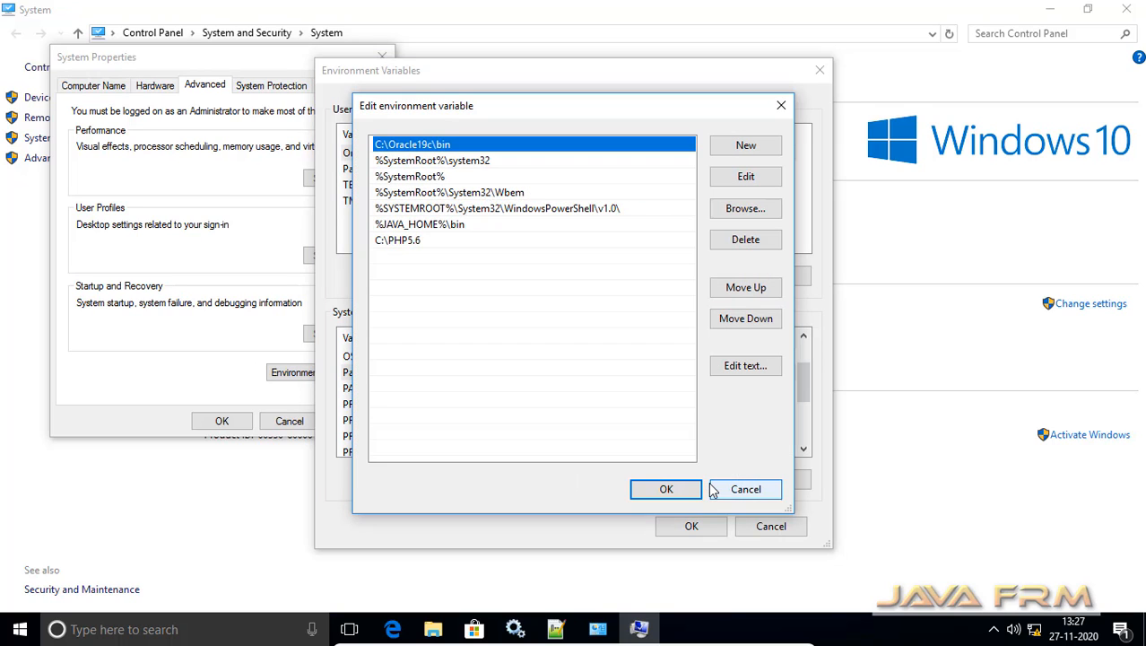
pyautogui.click(412, 246)
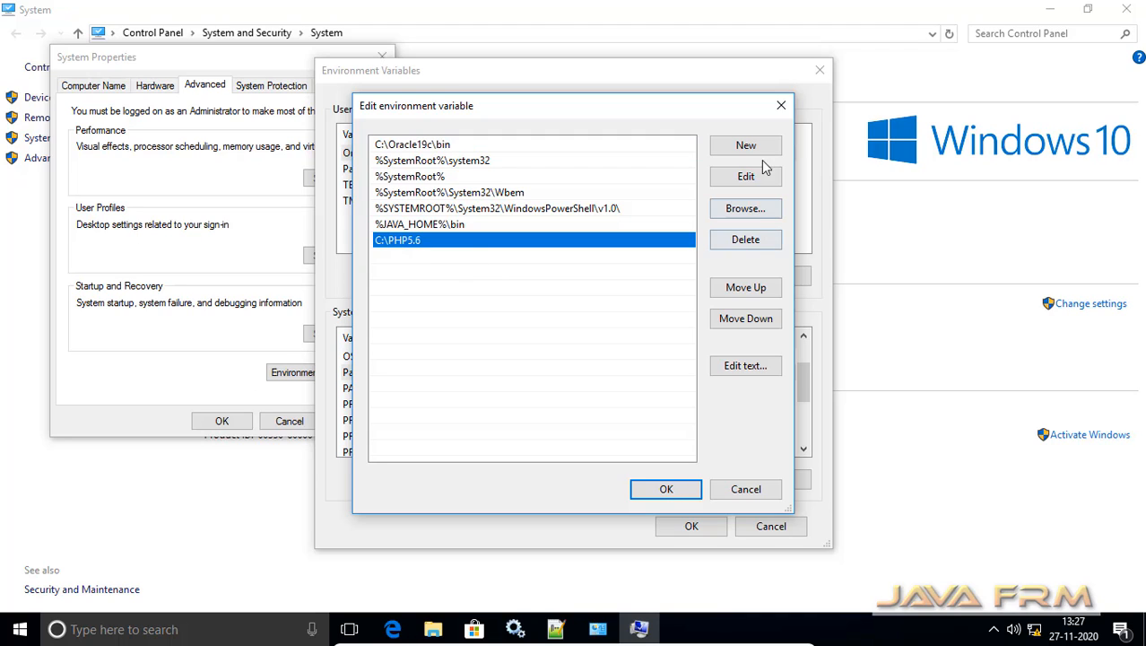
pyautogui.click(758, 241)
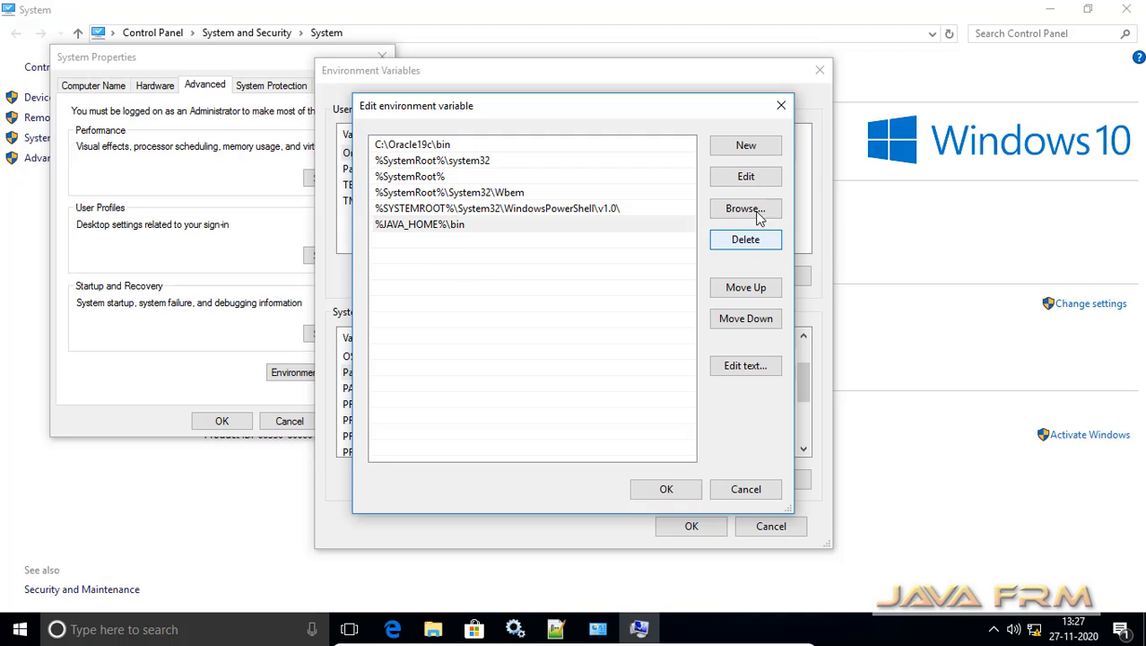
# Add the copied path C:\PHP8.0 as a new Path entry, accept all the dialogs and close the System window.
pyautogui.click(750, 155)
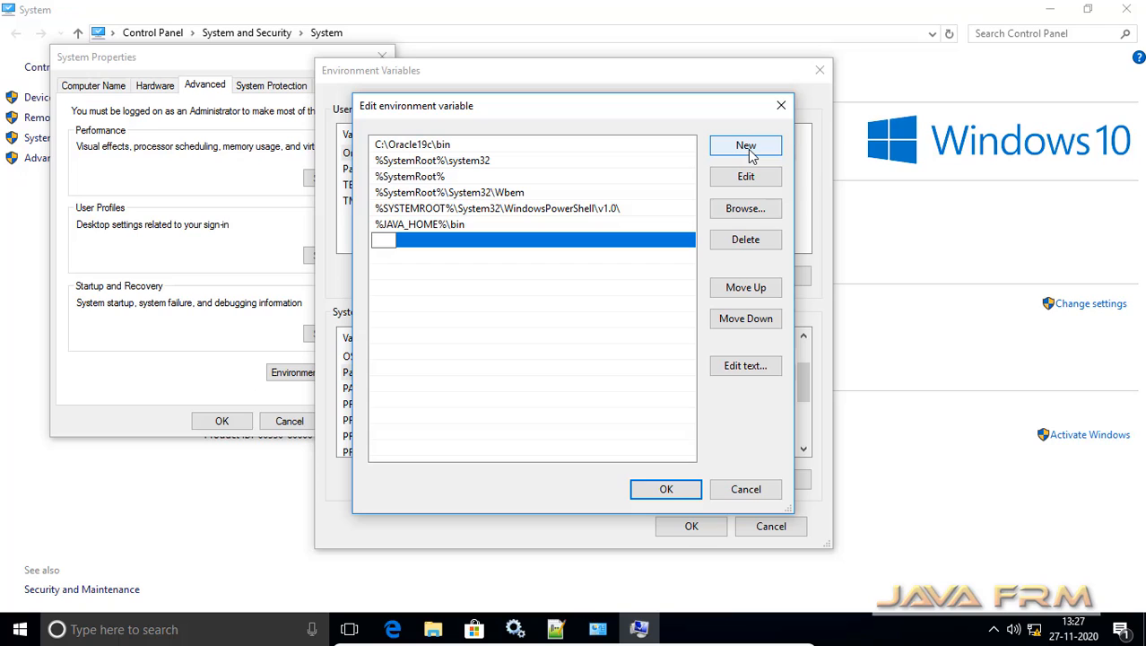
pyautogui.hotkey('ctrl', 'v')
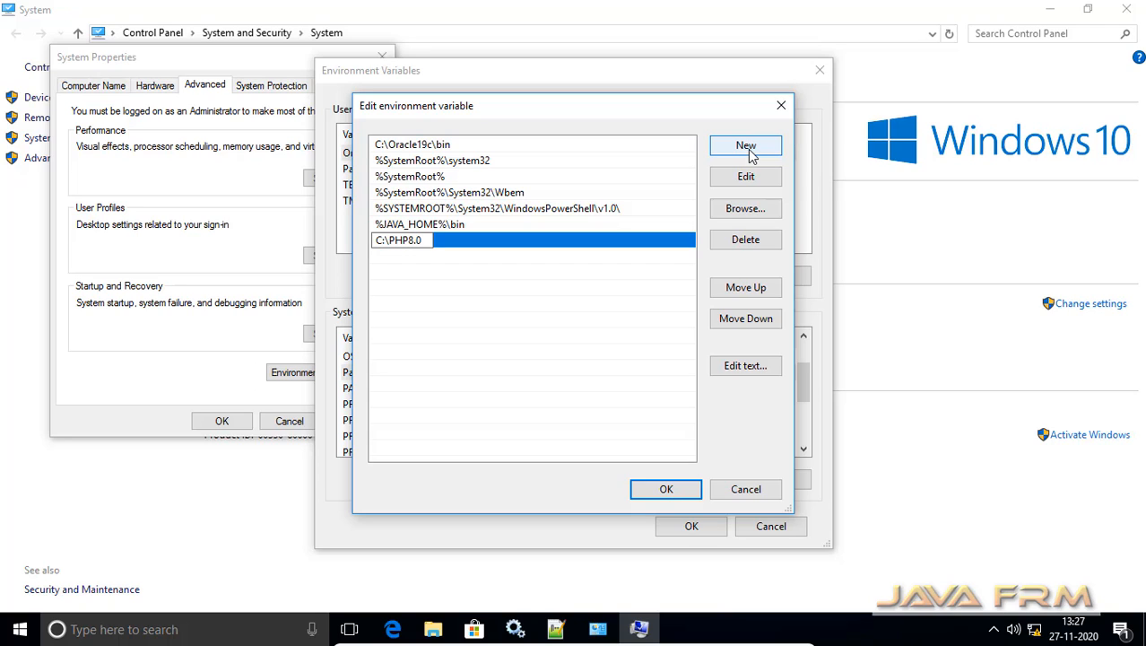
pyautogui.click(666, 490)
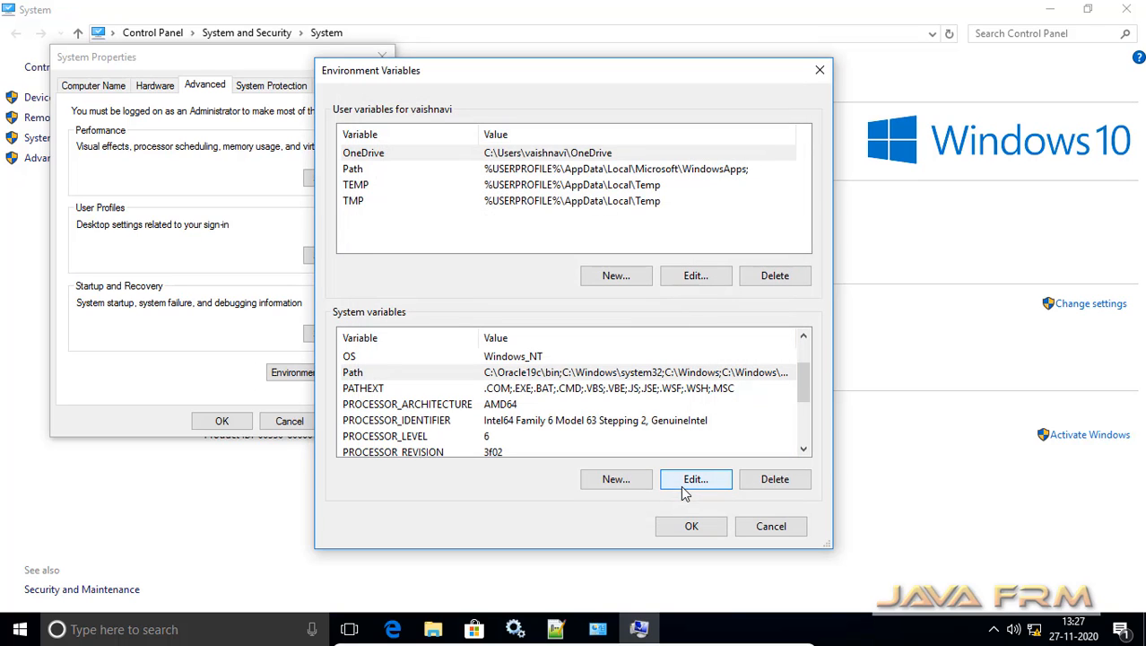
pyautogui.click(700, 533)
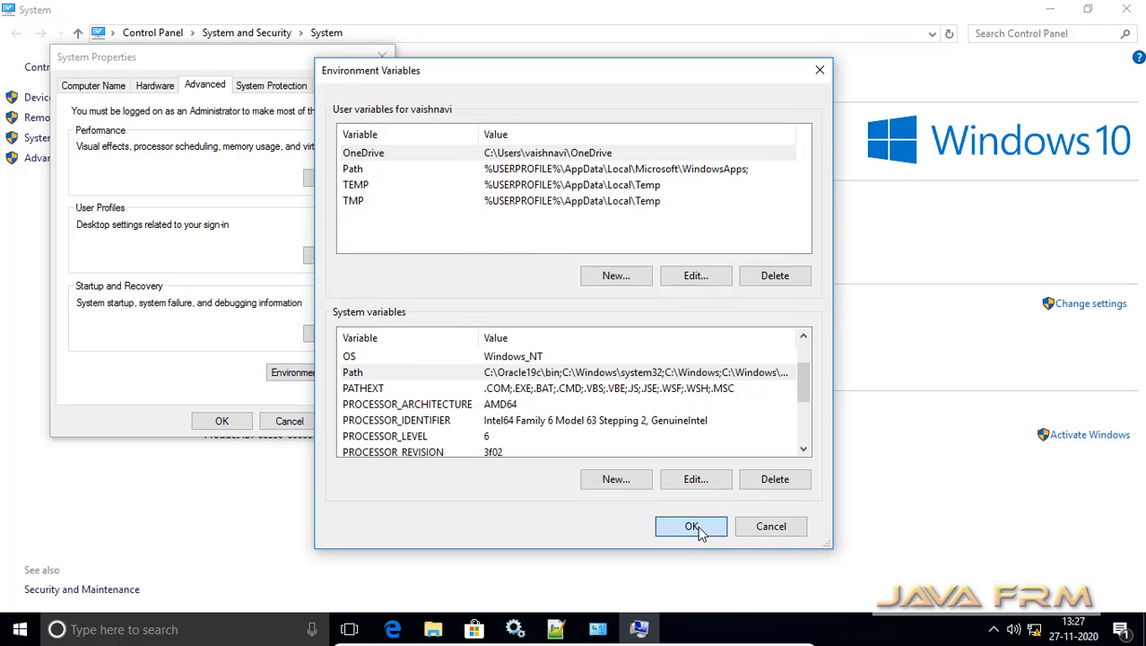
pyautogui.click(223, 422)
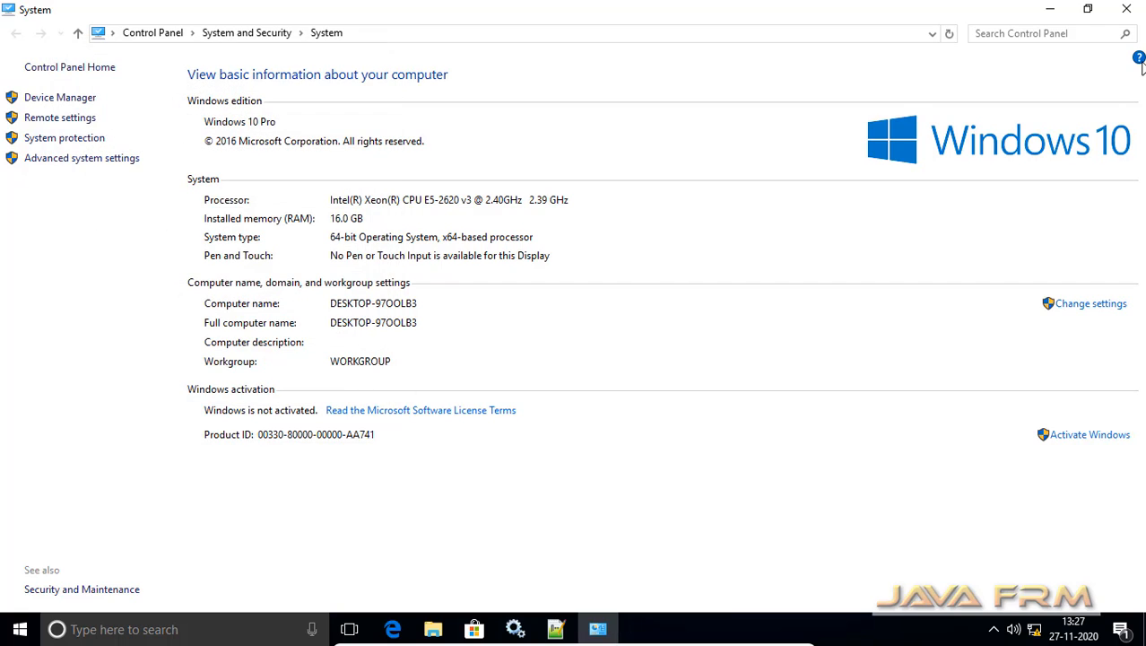
pyautogui.click(1127, 9)
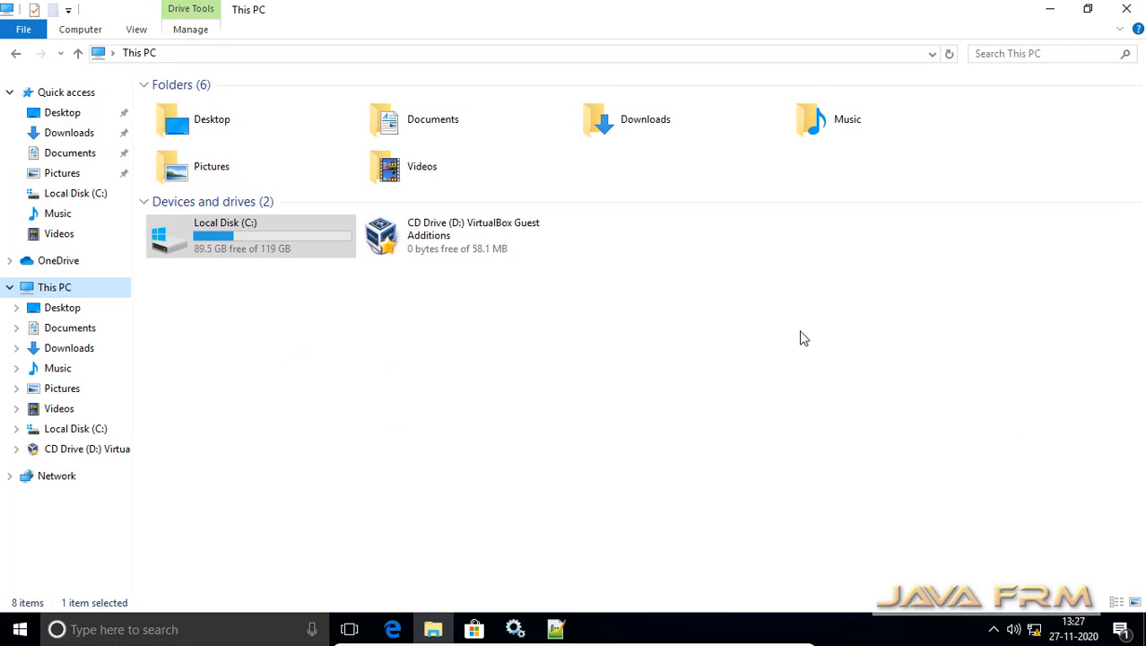
# Open Command Prompt and check the installed PHP version with php -v.
pyautogui.click(19, 629)
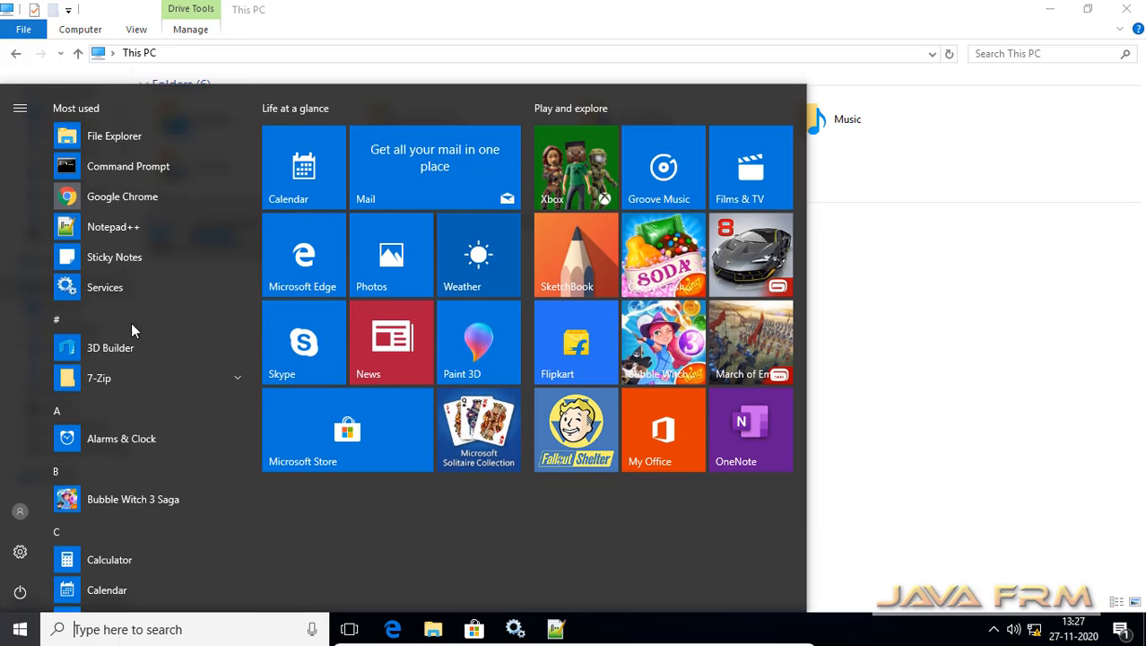
pyautogui.click(128, 175)
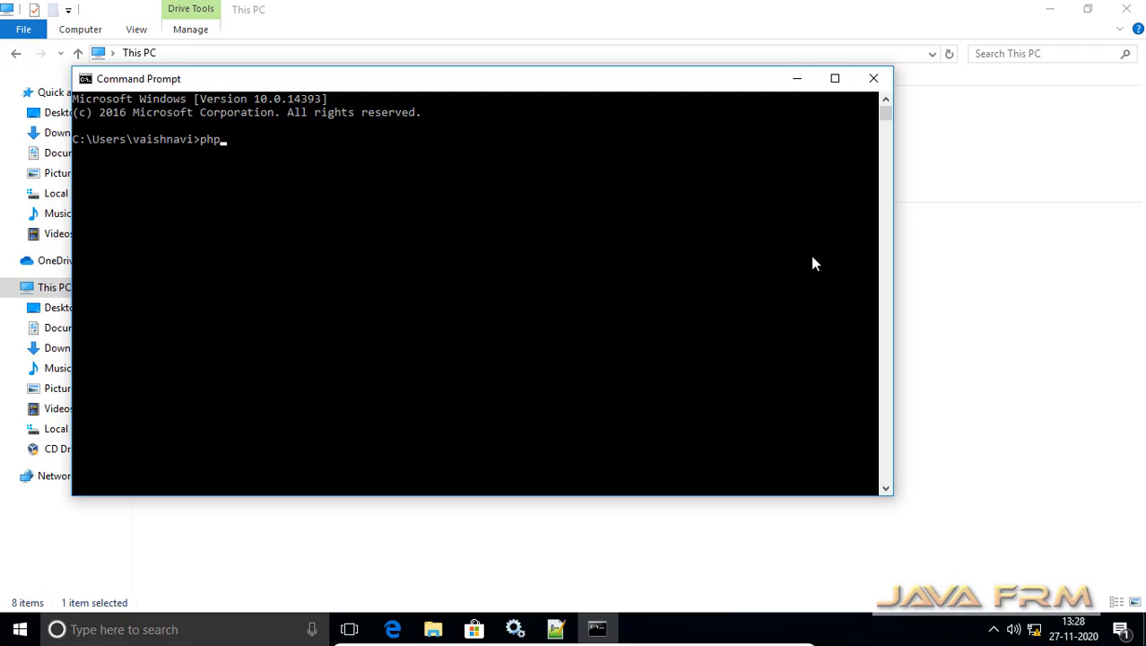
pyautogui.write('php -v')
pyautogui.press('Return')
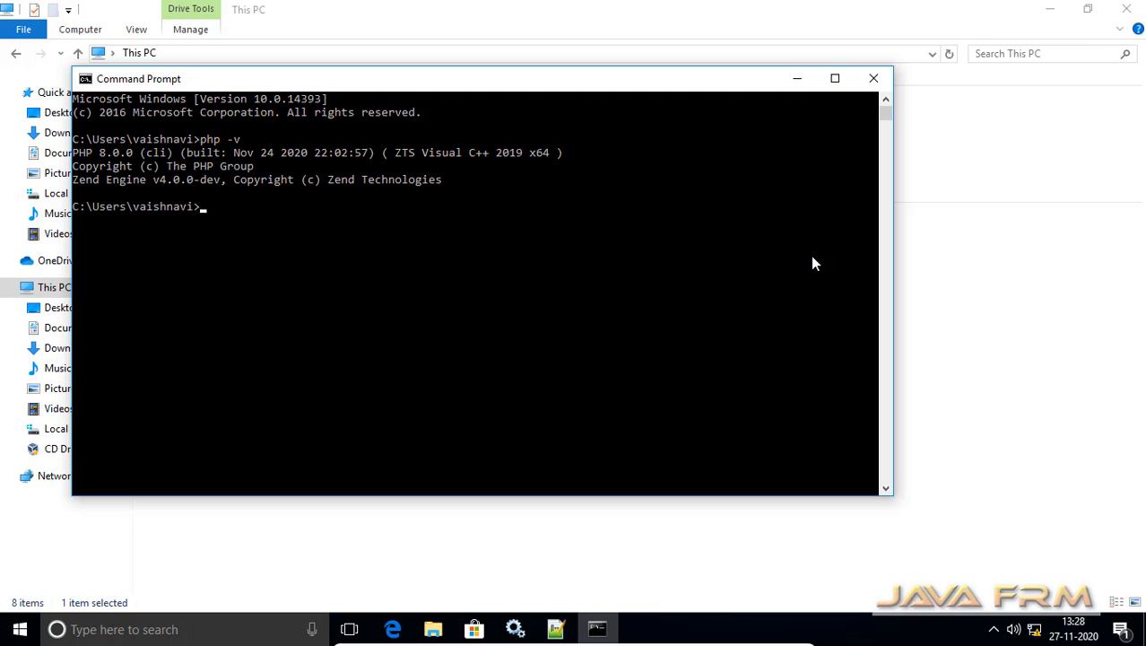
# Maximize the Command Prompt window, list the PHP modules with php -m and minimize the window.
pyautogui.doubleClick(665, 85)
pyautogui.write('ph')
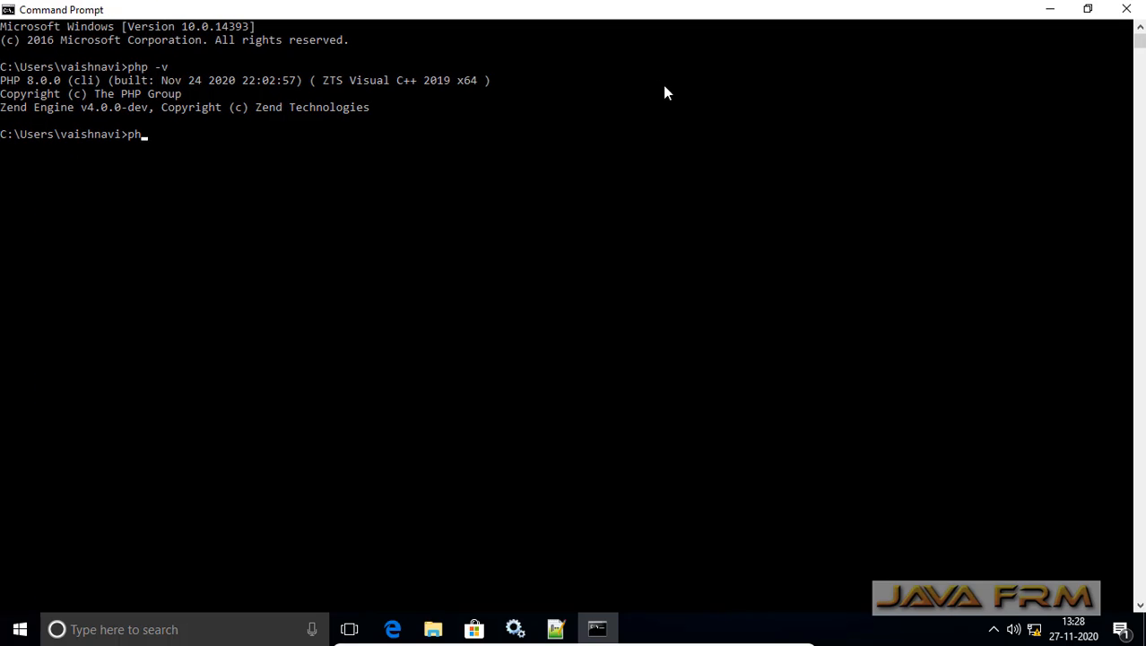
pyautogui.write('p -m')
pyautogui.press('Return')
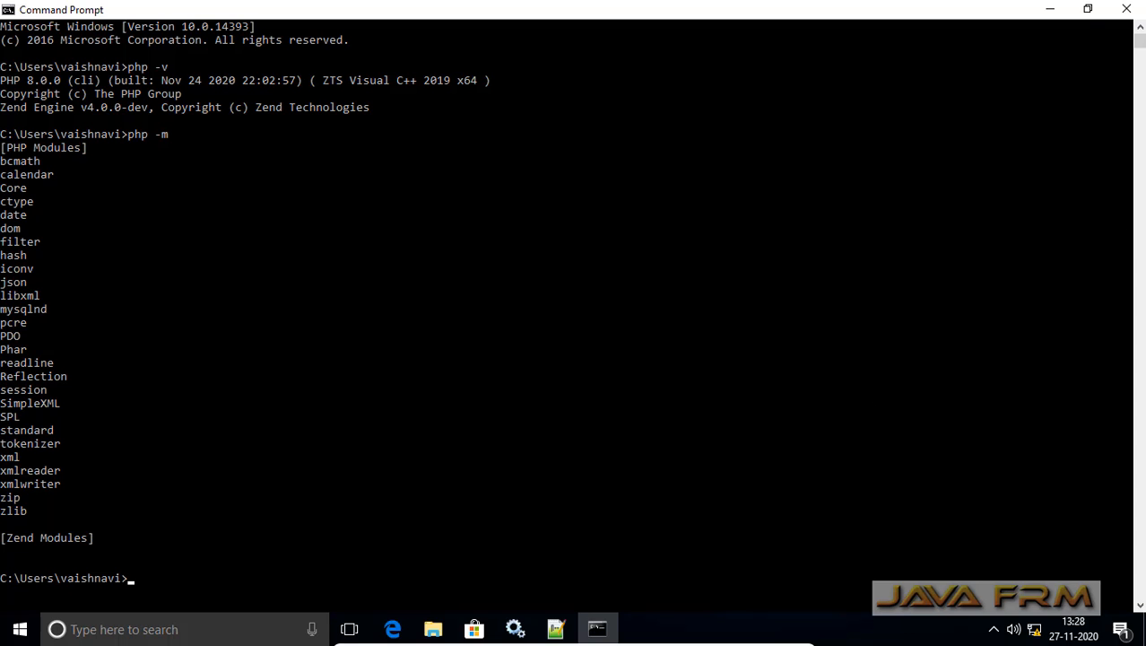
pyautogui.click(1054, 11)
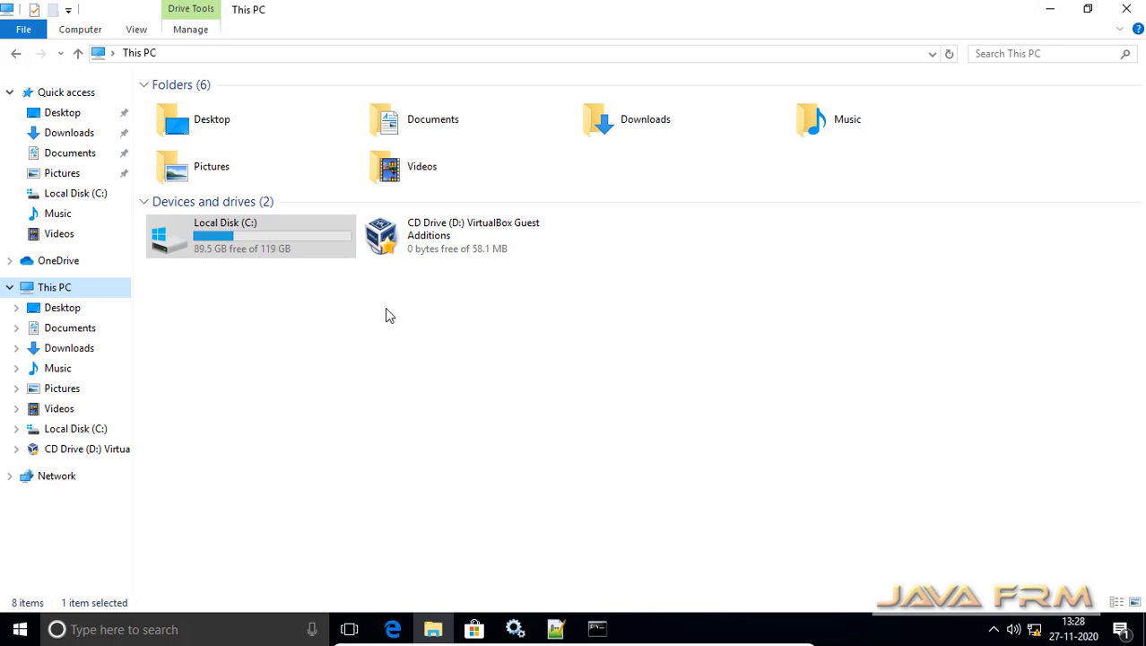
# Open httpd.conf from the C:\Apache24\conf folder in Notepad++.
pyautogui.doubleClick(292, 243)
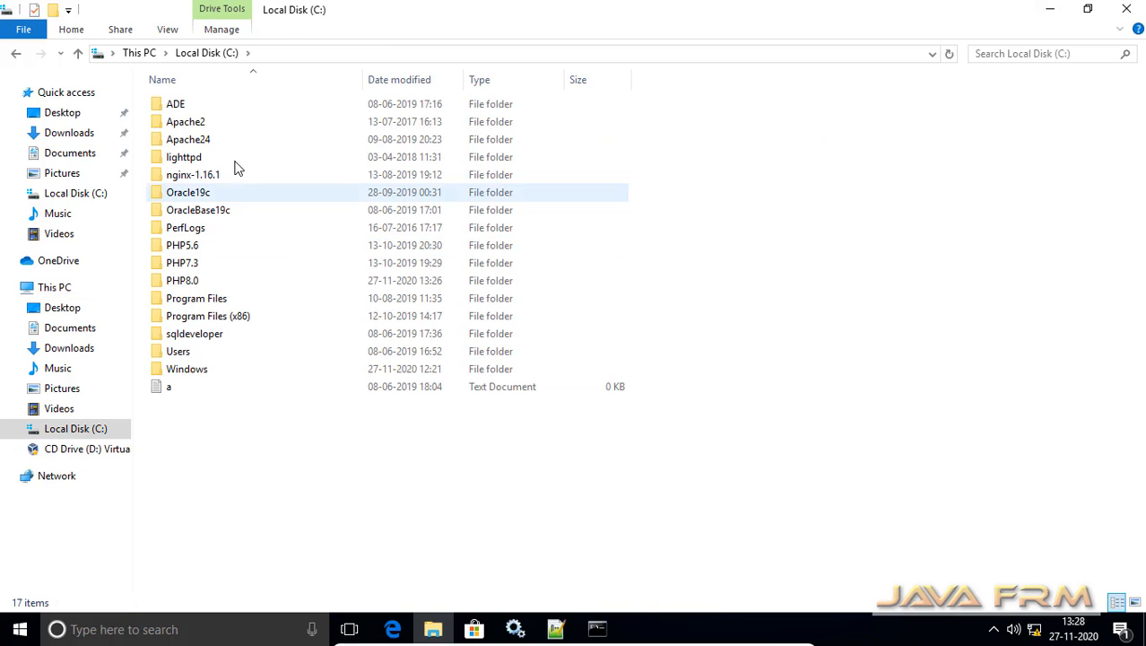
pyautogui.doubleClick(199, 140)
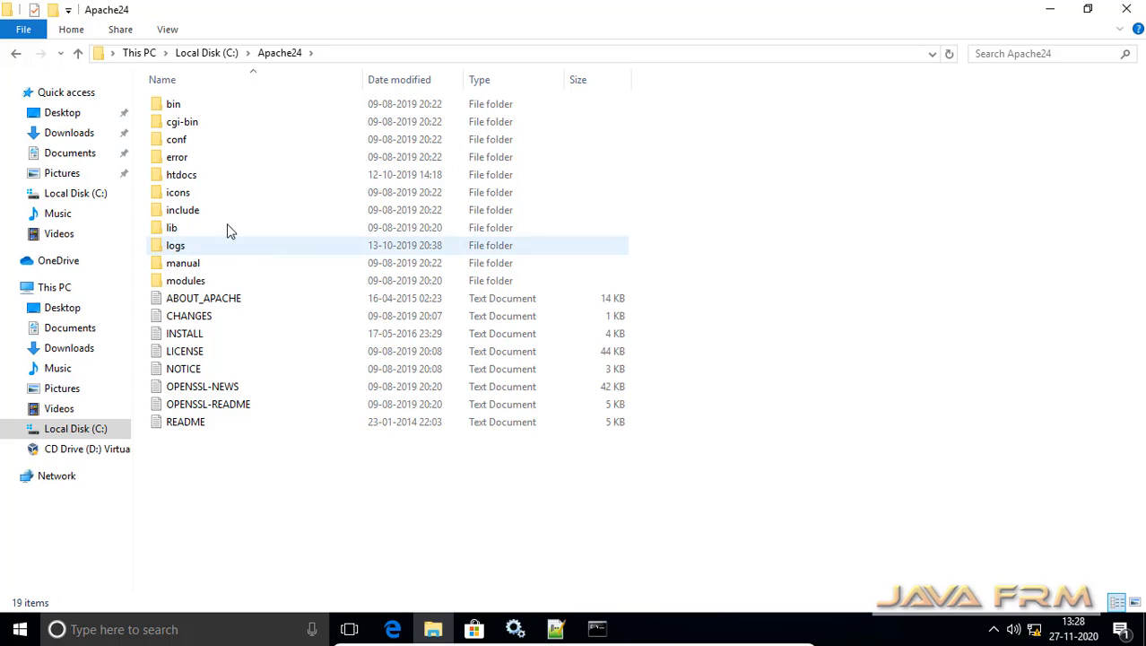
pyautogui.doubleClick(179, 142)
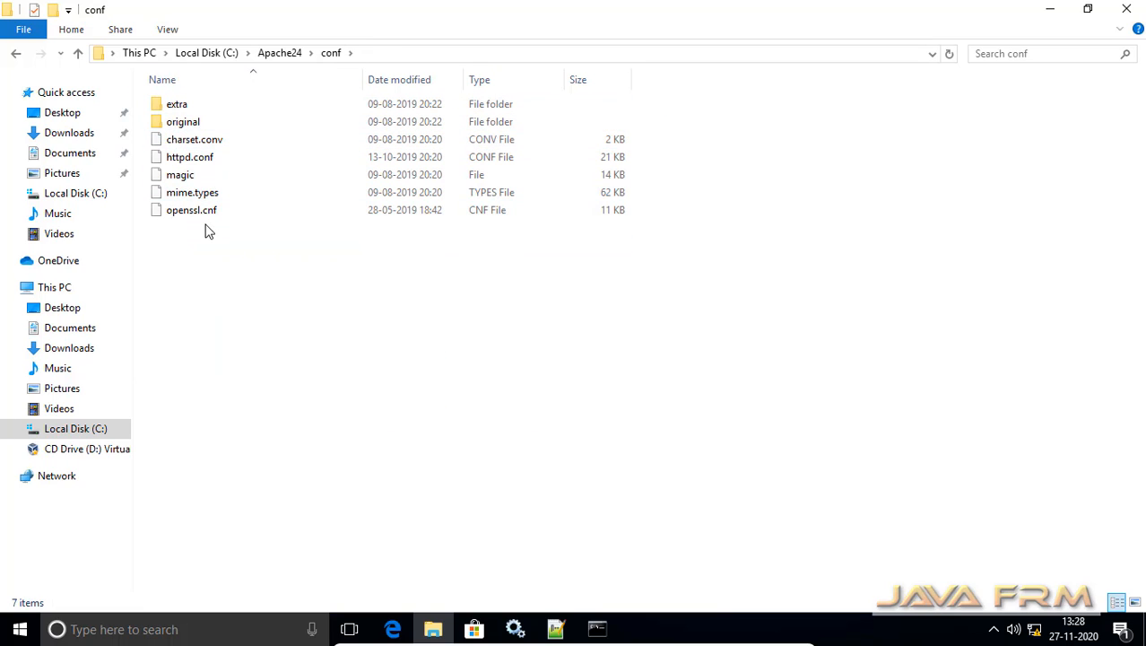
pyautogui.click(187, 160)
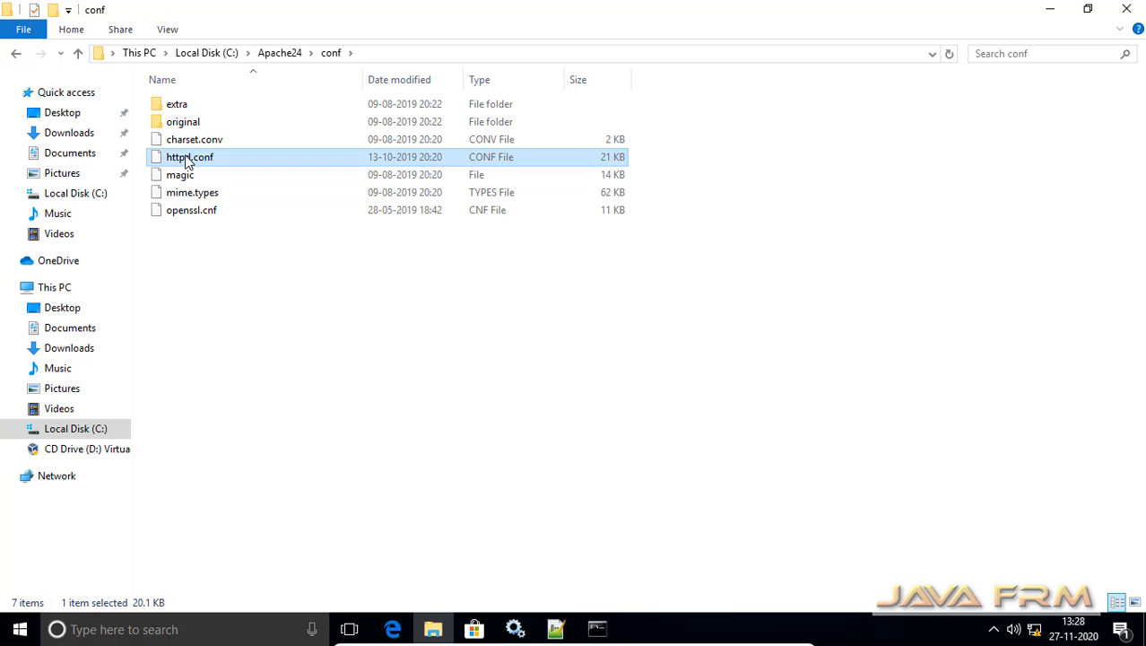
pyautogui.rightClick(187, 160)
pyautogui.click(294, 224)
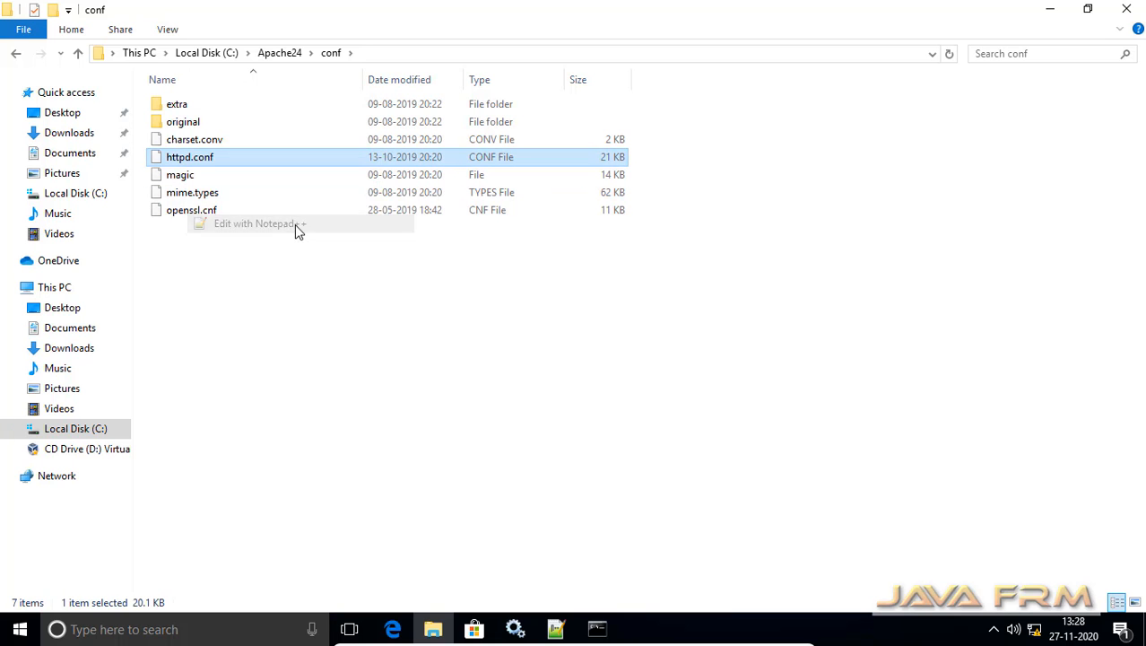
# Set the PHPIniDir directive near the end of httpd.conf to "C:/PHP8.0".
pyautogui.scroll(-20, 627, 333)
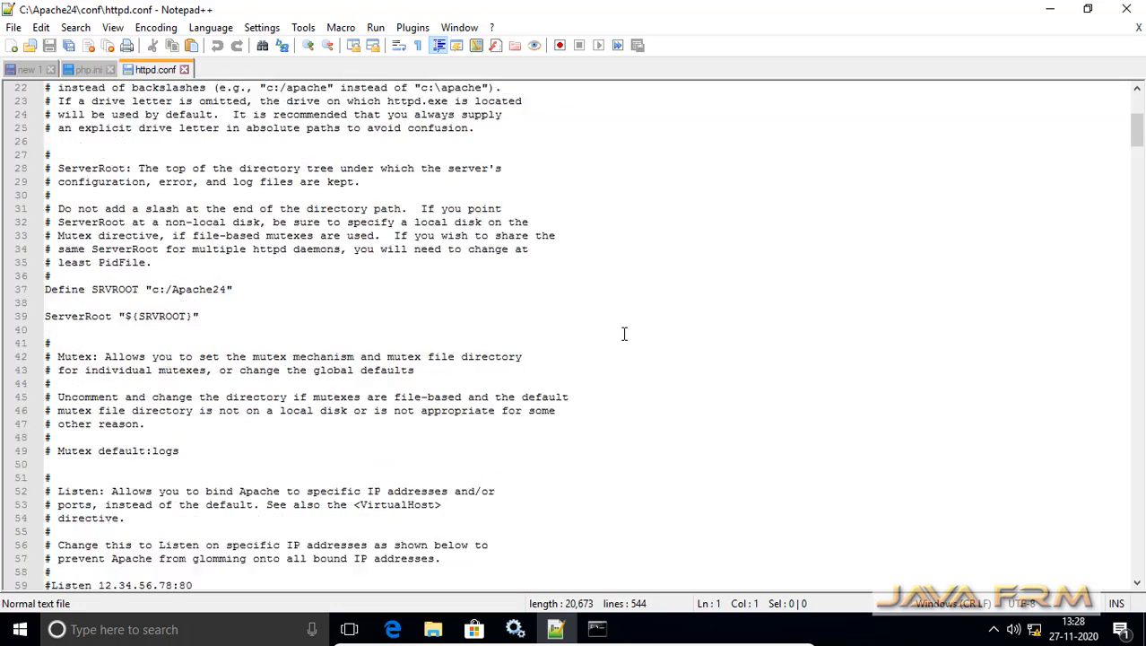
pyautogui.scroll(-14, 620, 329)
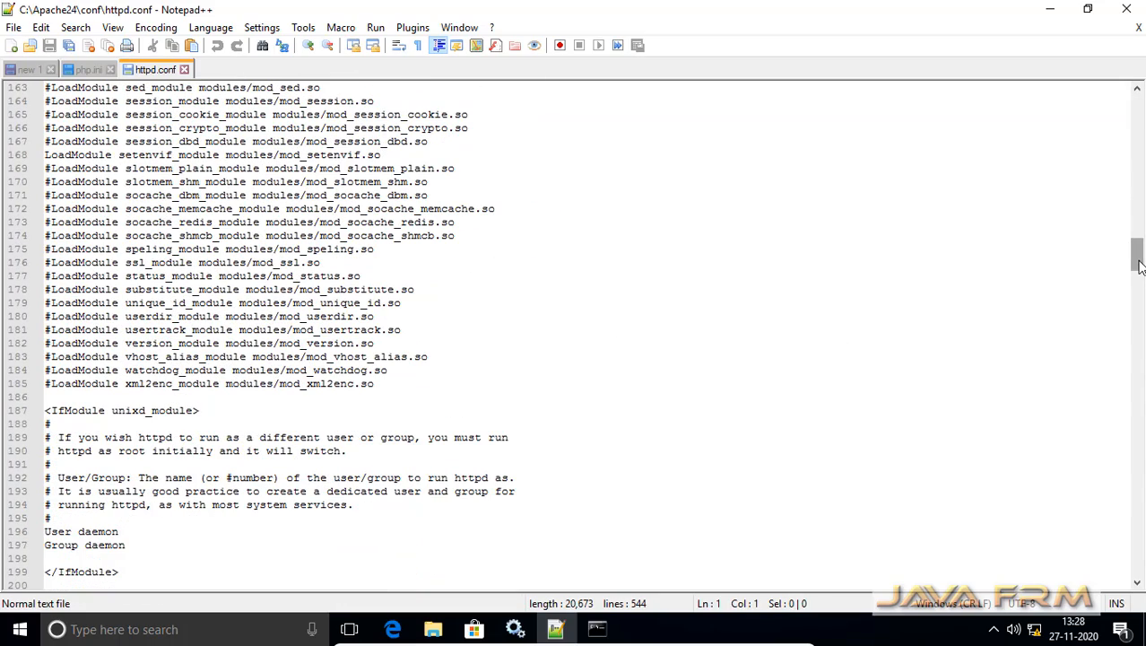
pyautogui.moveTo(1139, 265); pyautogui.dragTo(1140, 570)
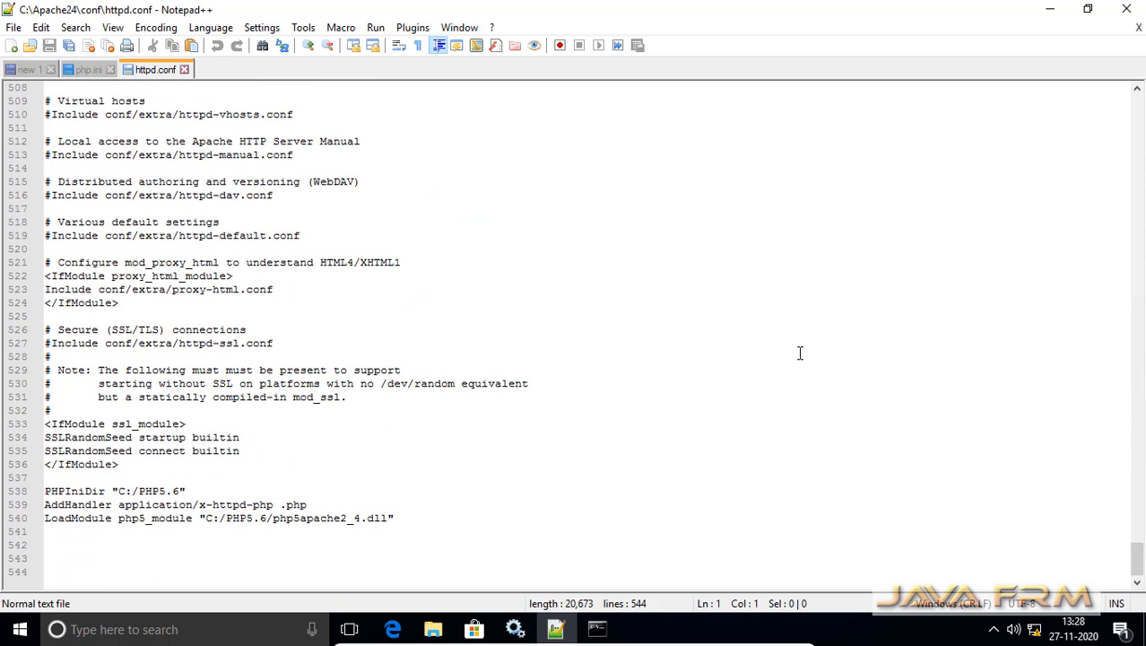
pyautogui.click(181, 492)
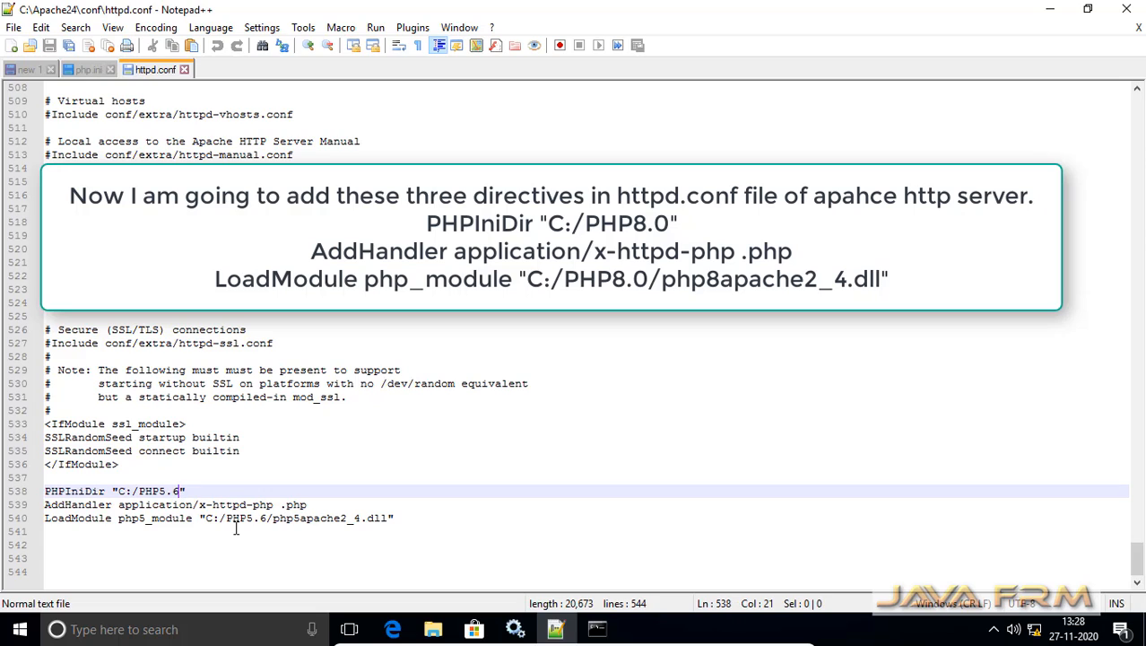
pyautogui.press('BackSpace')
pyautogui.press('BackSpace')
pyautogui.press('BackSpace')
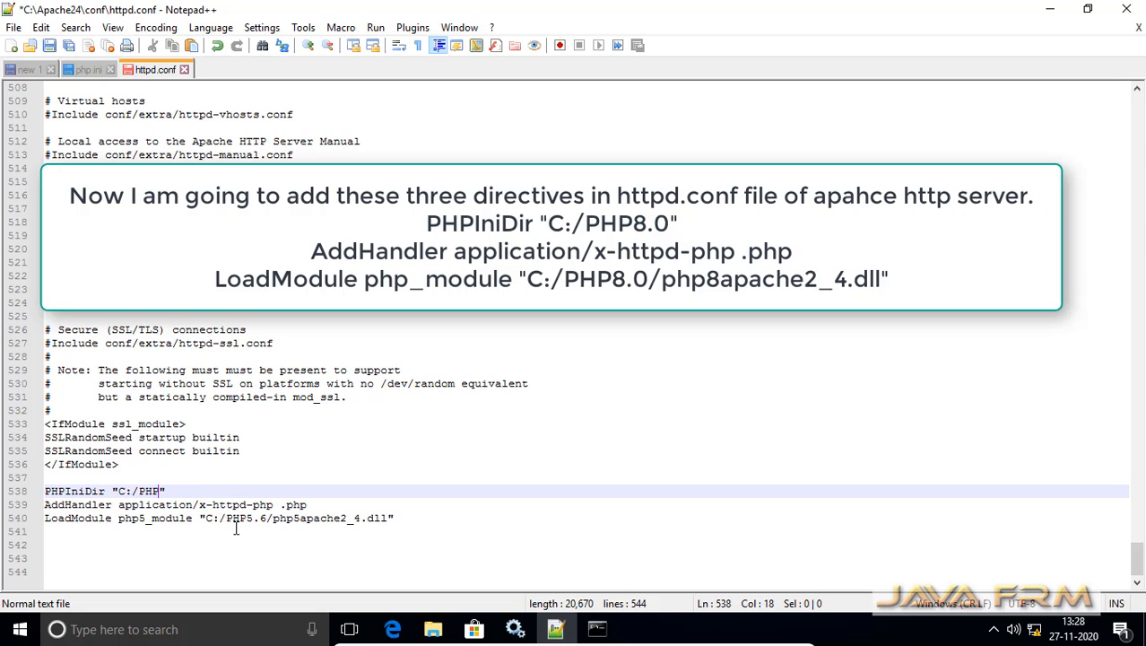
pyautogui.write('8.0')
# Change the folder in the LoadModule directive's DLL path to C:/PHP8.0.
pyautogui.click(268, 518)
pyautogui.press('BackSpace')
pyautogui.press('BackSpace')
pyautogui.press('BackSpace')
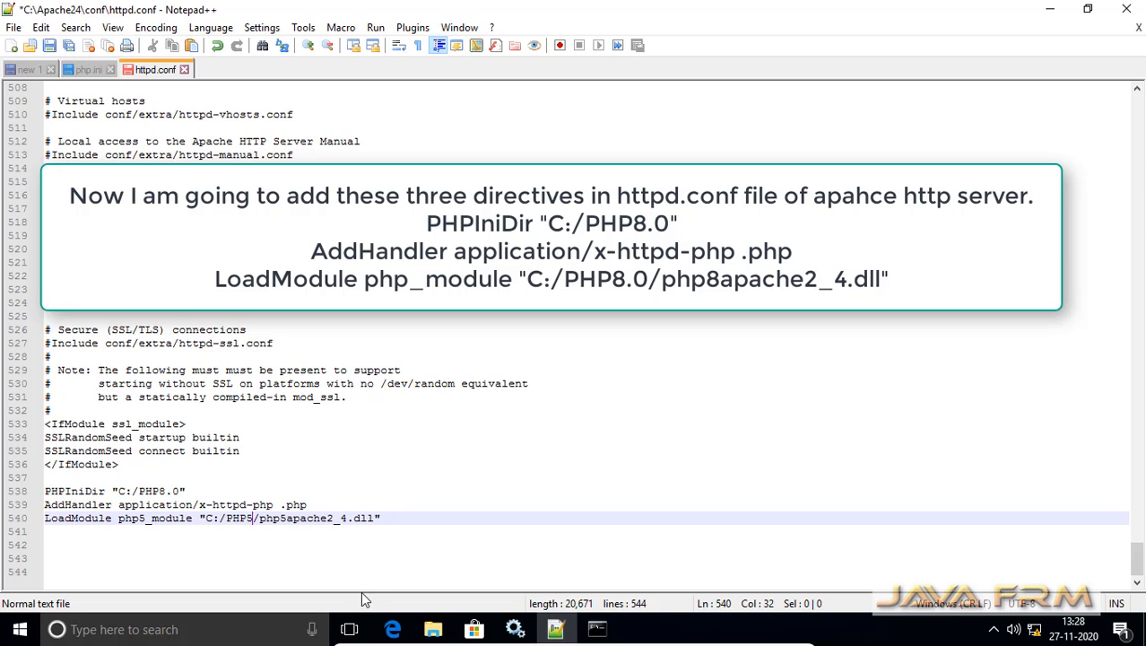
pyautogui.write('8.0')
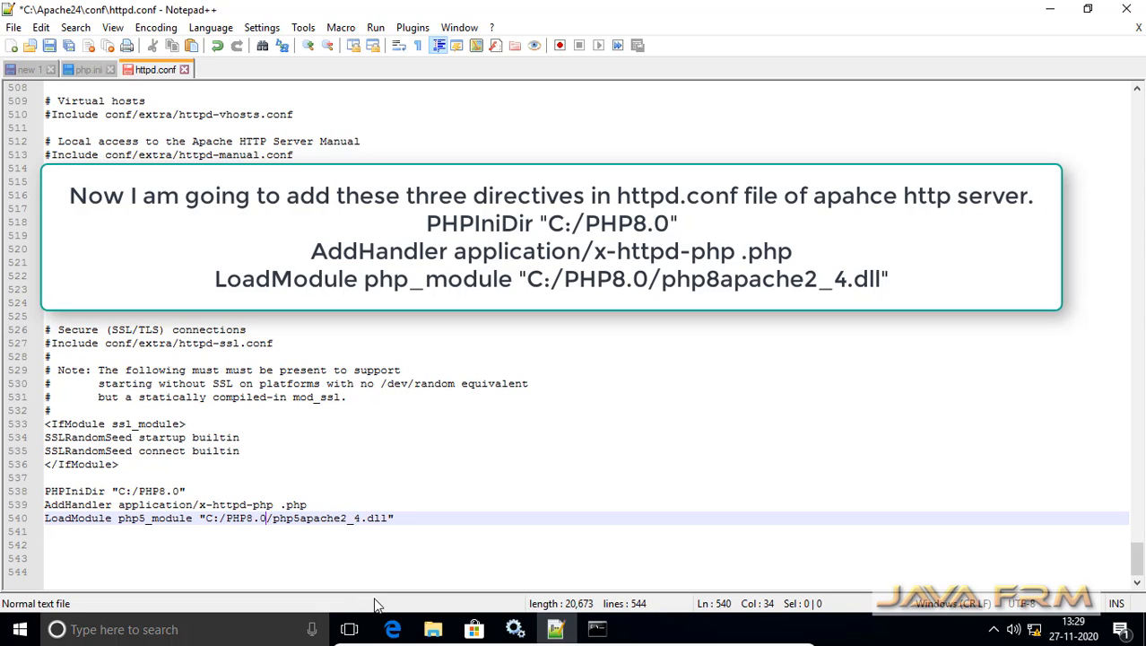
# Switch to File Explorer and copy the base name of php8apache2_4.dll in the C:\PHP8.0 folder, leaving the file name as it is.
pyautogui.click(432, 628)
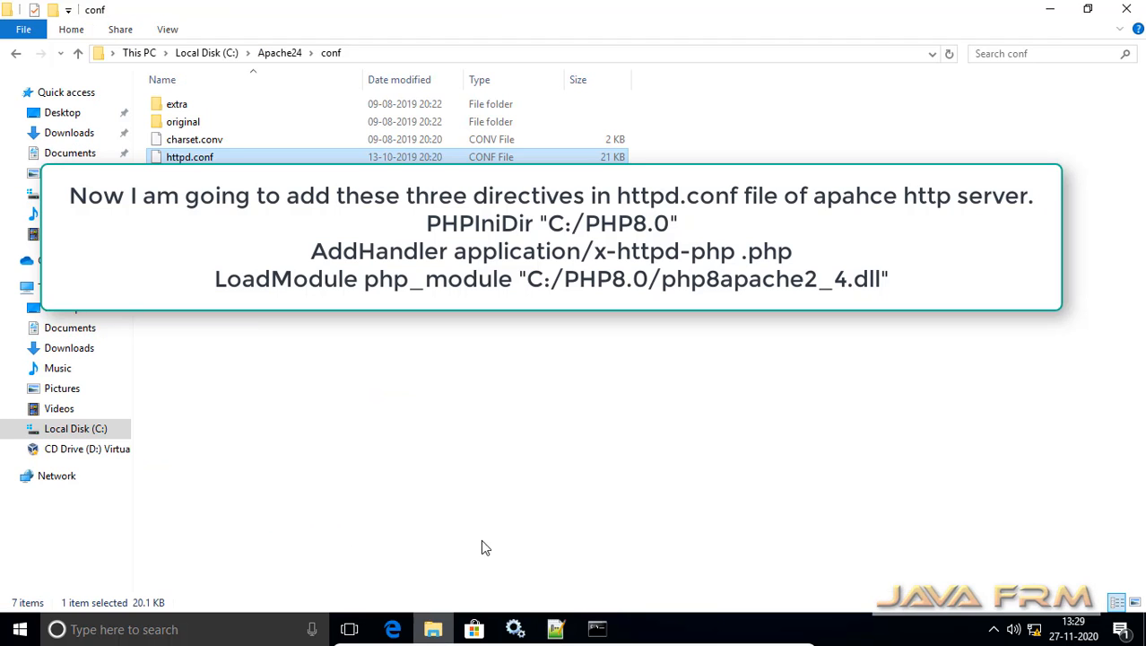
pyautogui.click(206, 53)
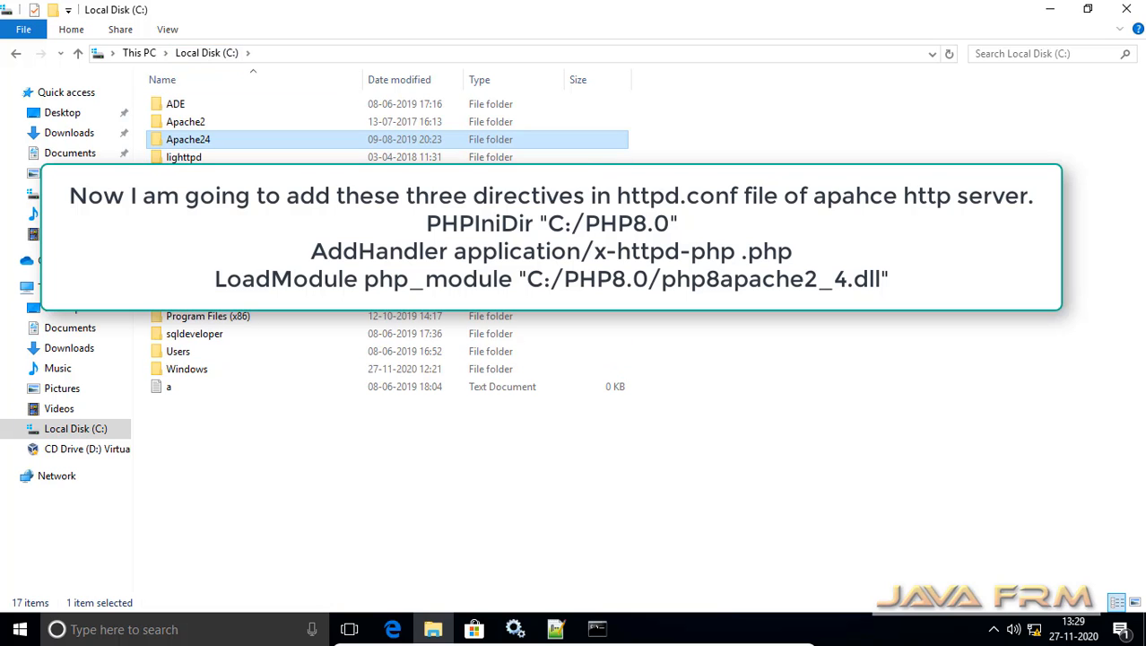
pyautogui.doubleClick(197, 283)
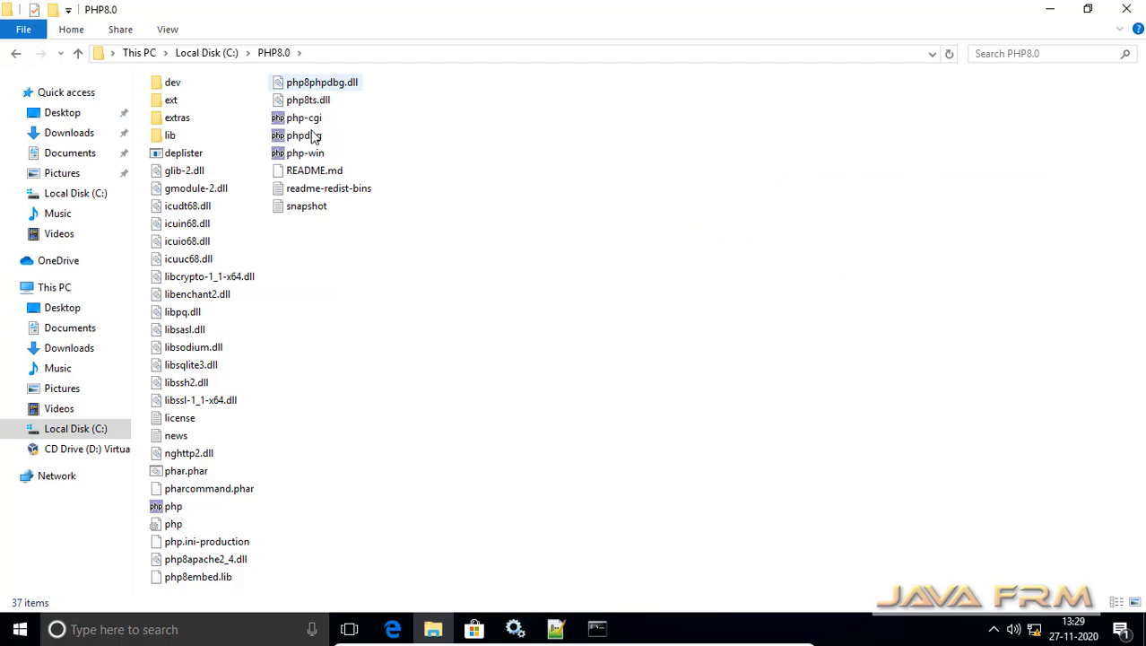
pyautogui.rightClick(216, 560)
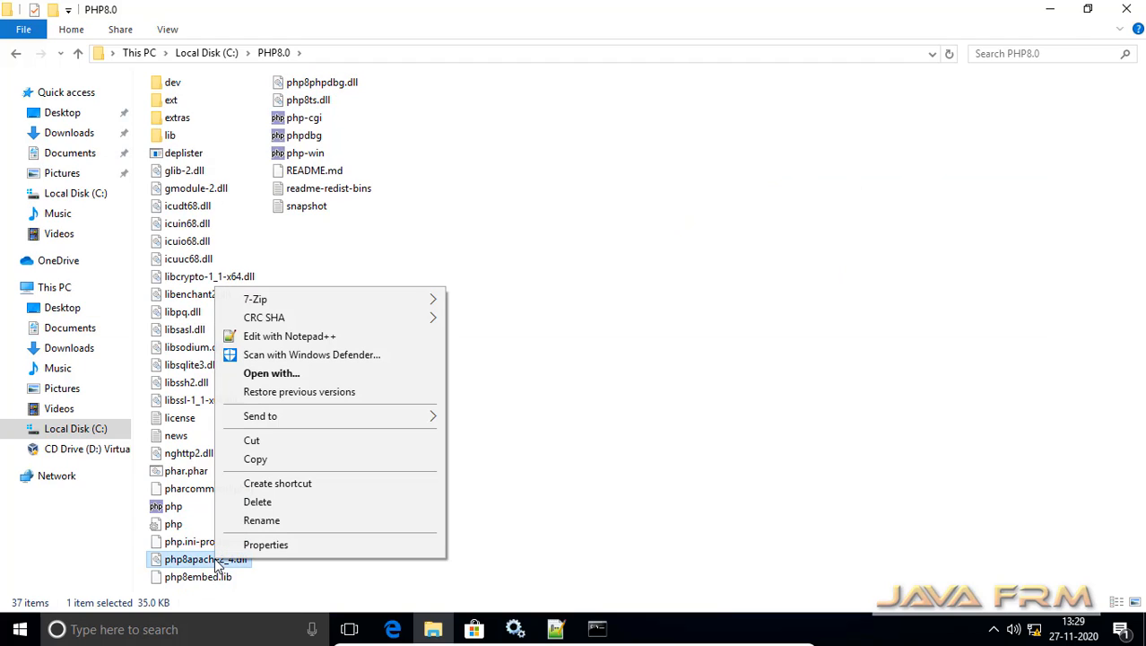
pyautogui.click(422, 521)
pyautogui.hotkey('ctrl', 'c')
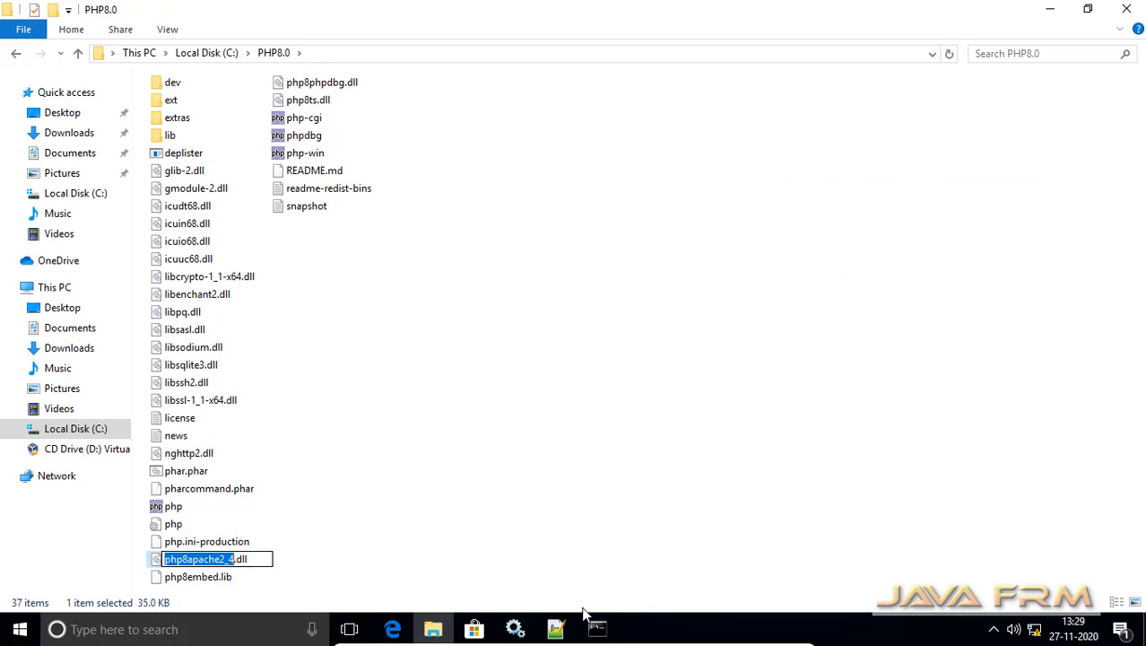
pyautogui.press('Escape')
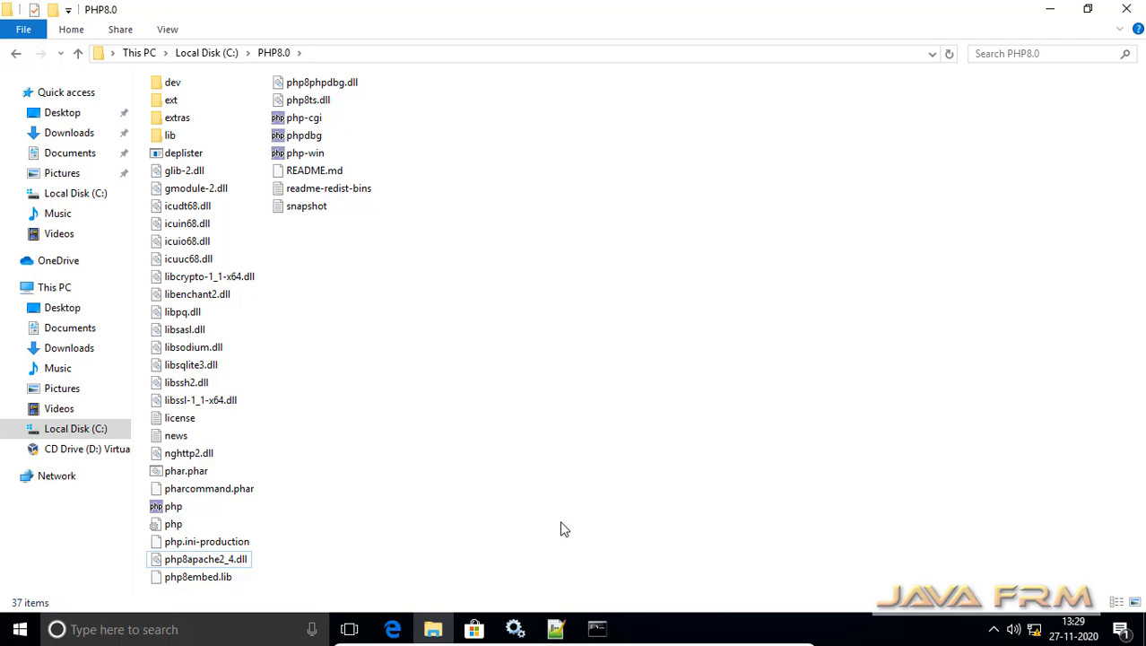
# Switch to Notepad++ and replace the DLL's base name in the LoadModule directive's path with php8apache2_4.
pyautogui.click(555, 629)
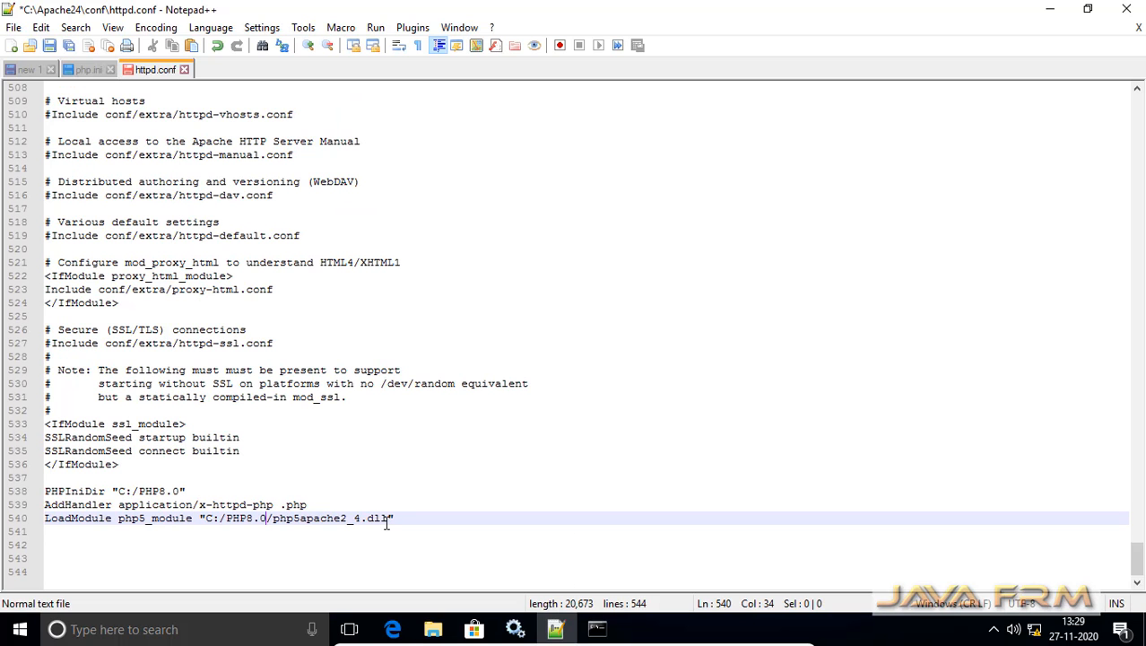
pyautogui.moveTo(360, 520); pyautogui.dragTo(267, 522)
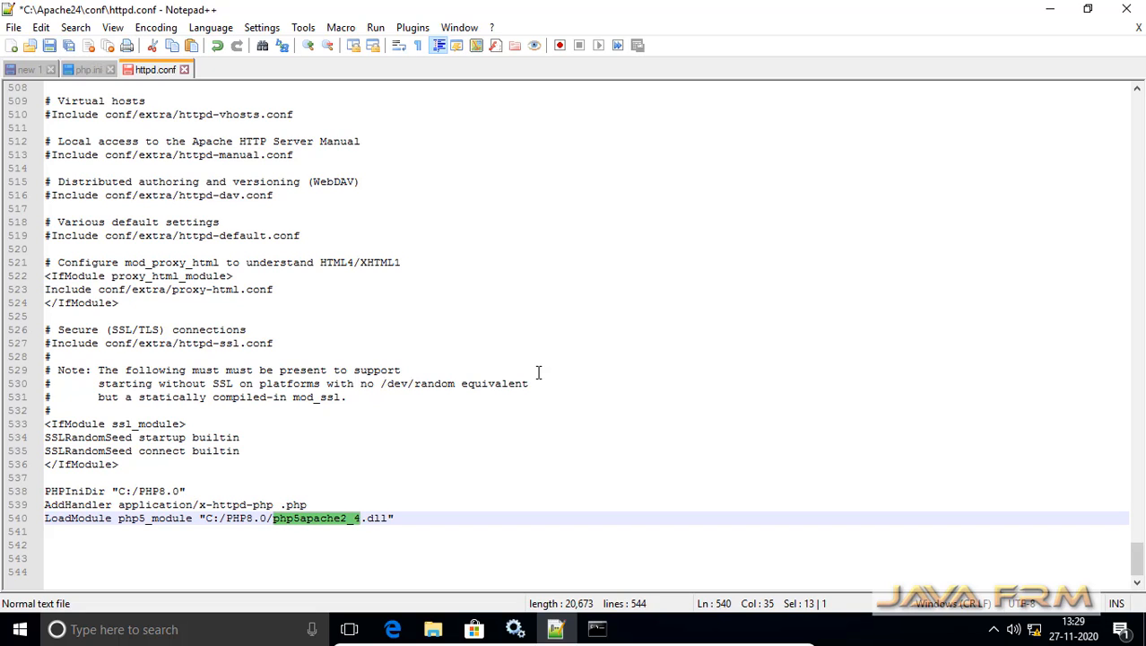
pyautogui.hotkey('ctrl', 'v')
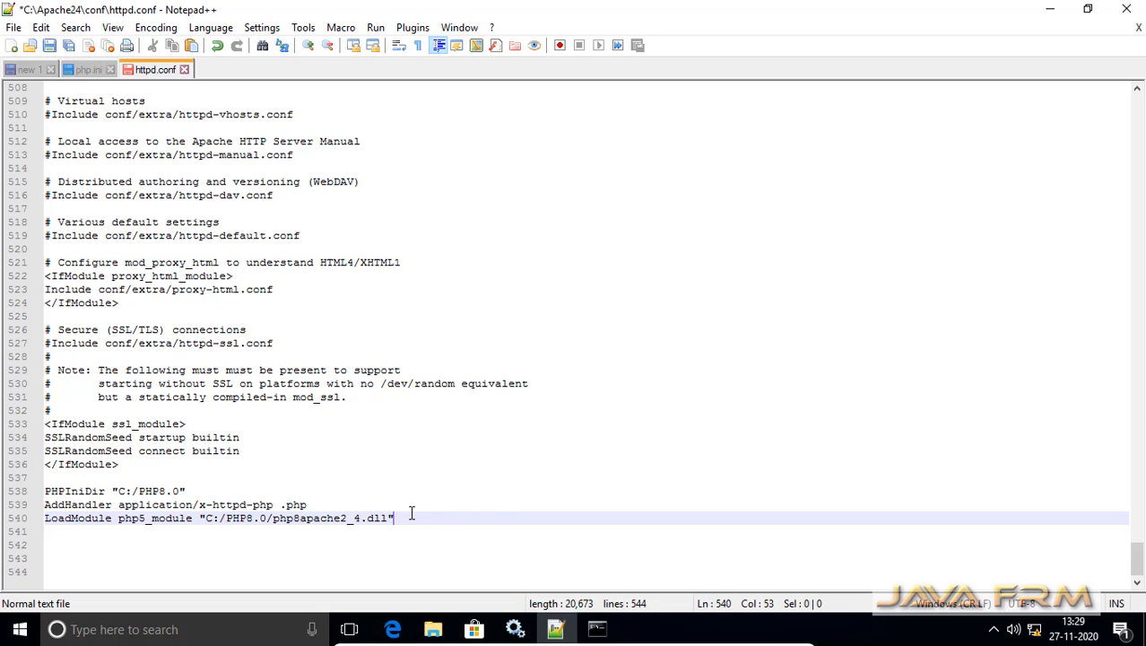
# Change the module name in the LoadModule directive to php_module and save httpd.conf.
pyautogui.hotkey('shift', 'Up')
pyautogui.hotkey('shift', 'Up')
pyautogui.hotkey('shift', 'Up')
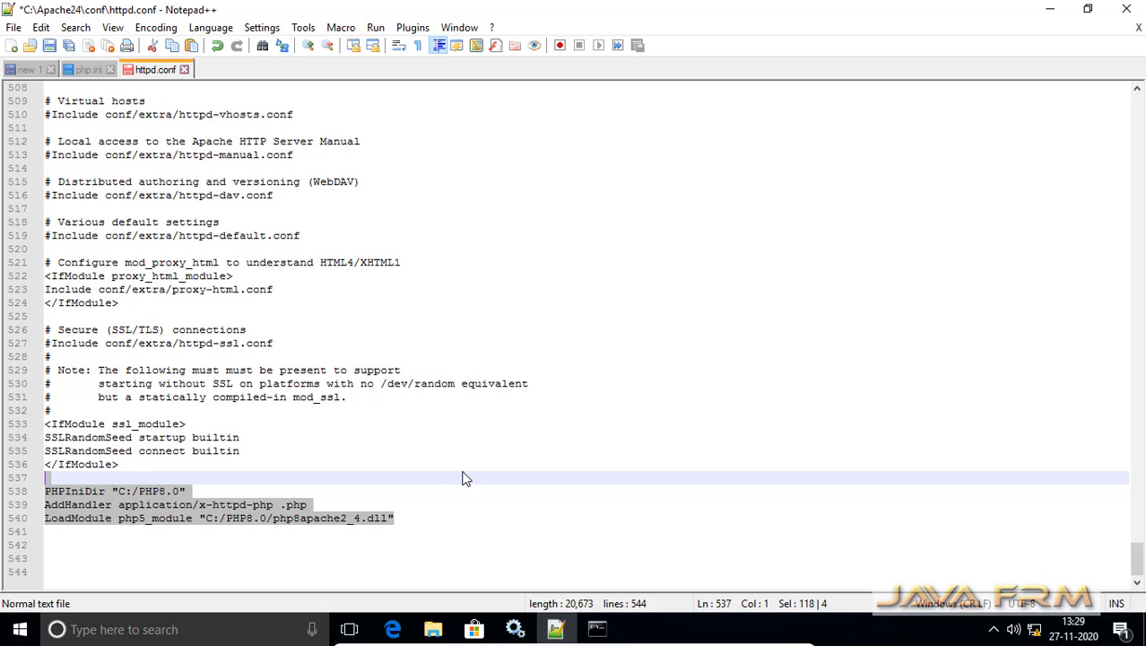
pyautogui.click(133, 518)
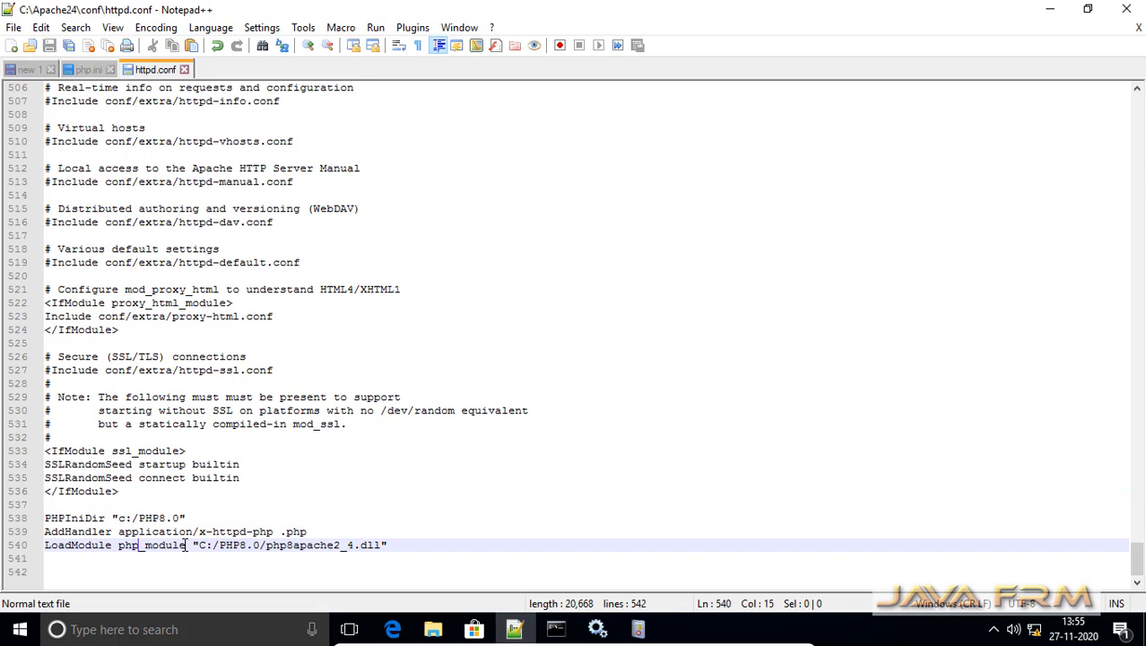
pyautogui.moveTo(186, 546); pyautogui.dragTo(118, 545)
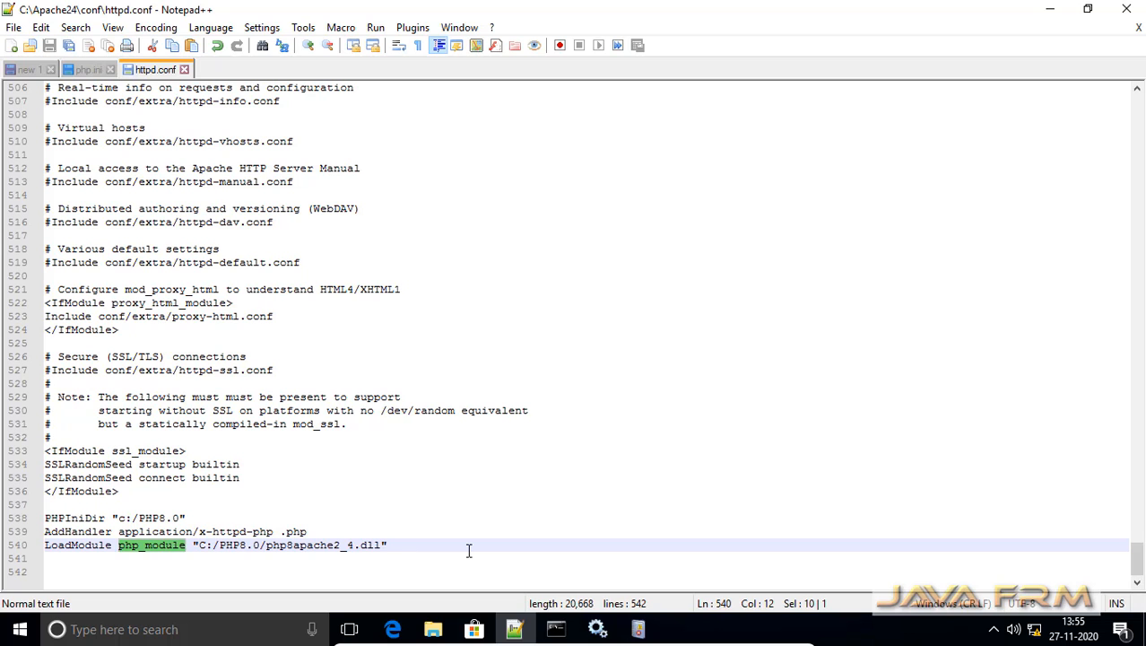
# Switch to the Services window, start Apache24Service, and minimize the window.
pyautogui.click(597, 629)
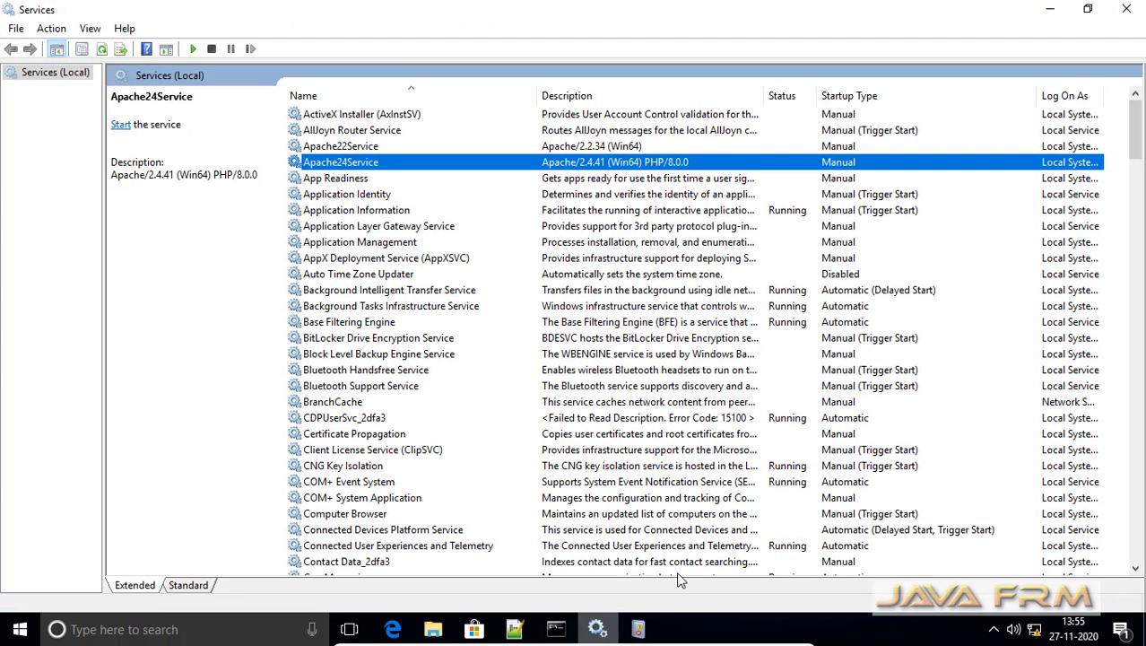
pyautogui.rightClick(496, 167)
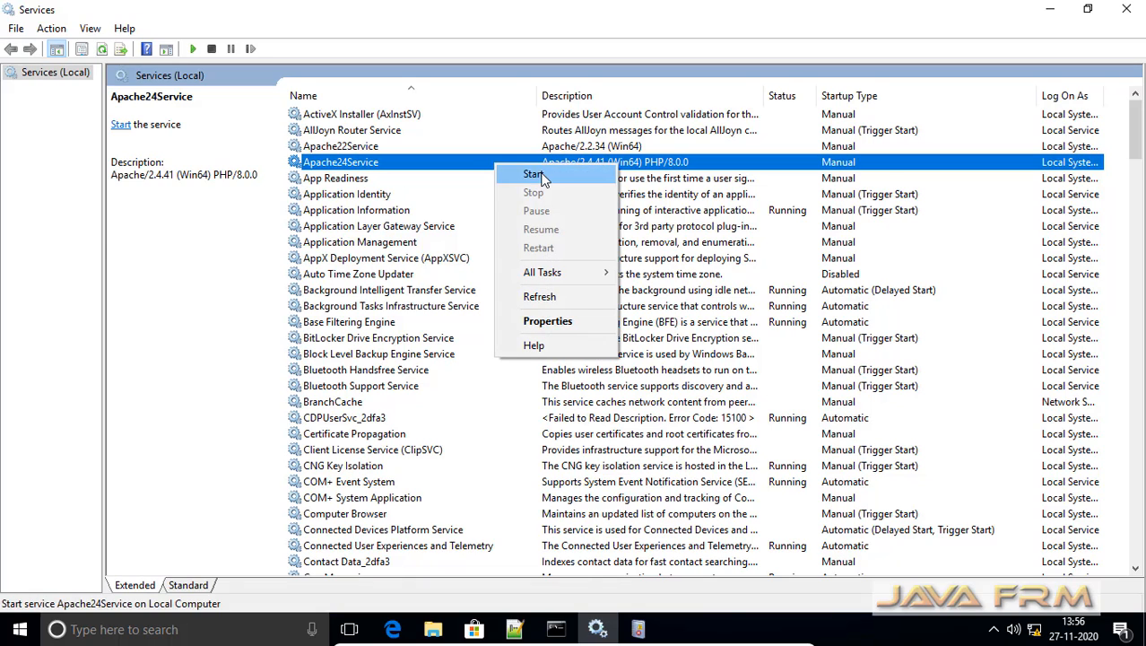
pyautogui.click(535, 173)
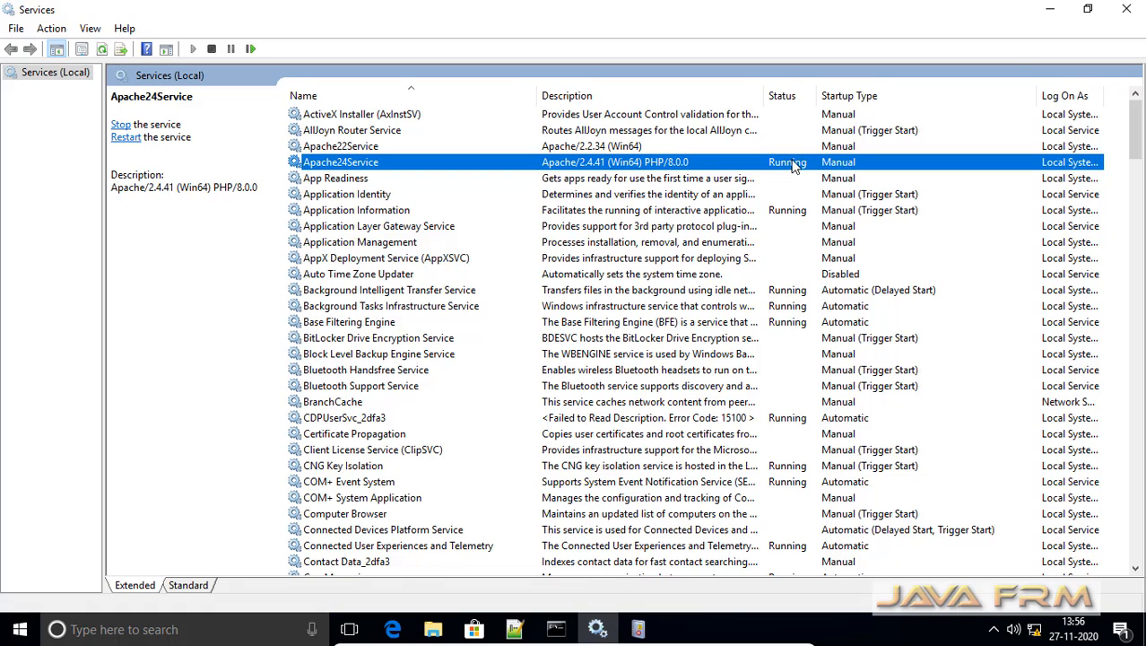
pyautogui.click(1055, 11)
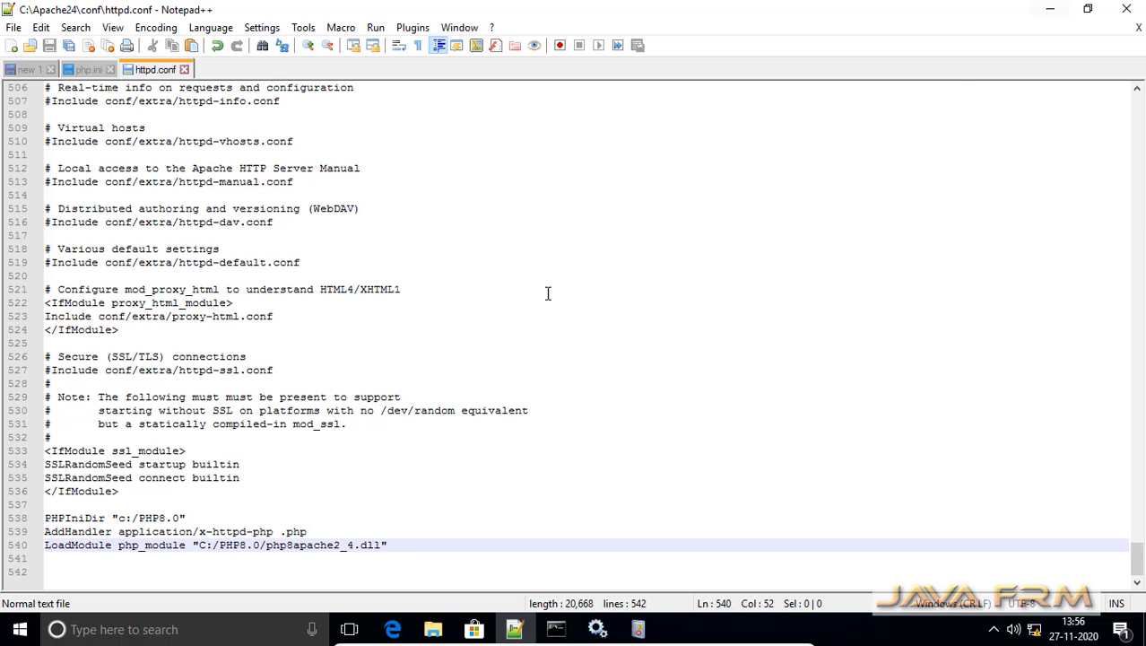
# Switch to Command Prompt and check the Apache configuration syntax by running httpd -t again.
pyautogui.click(433, 631)
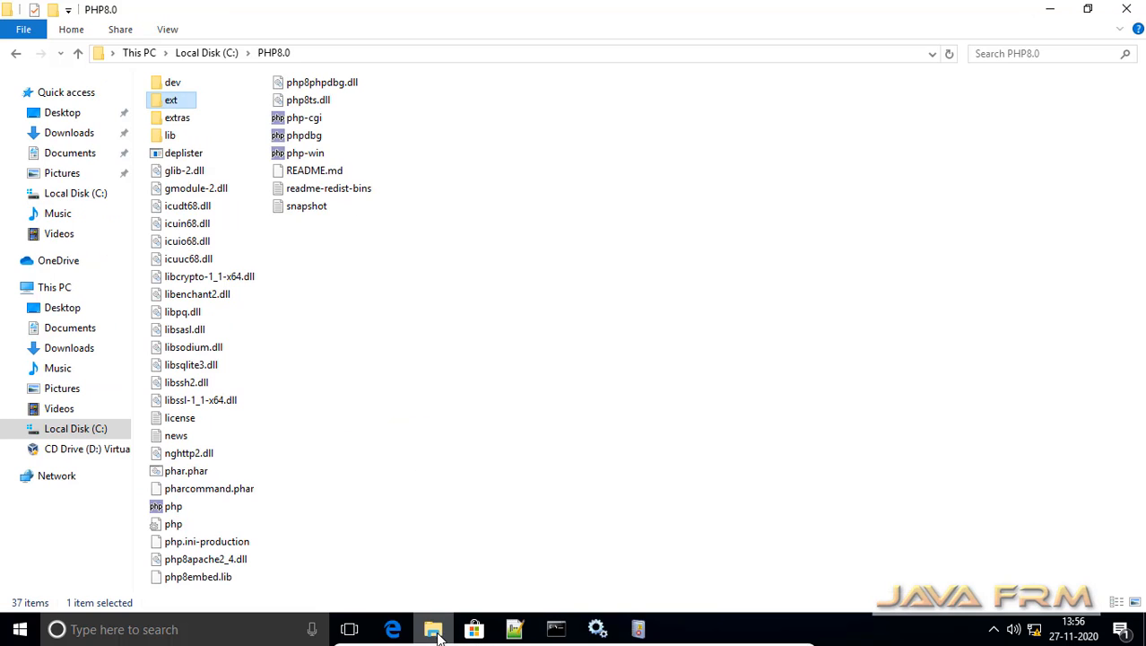
pyautogui.click(556, 629)
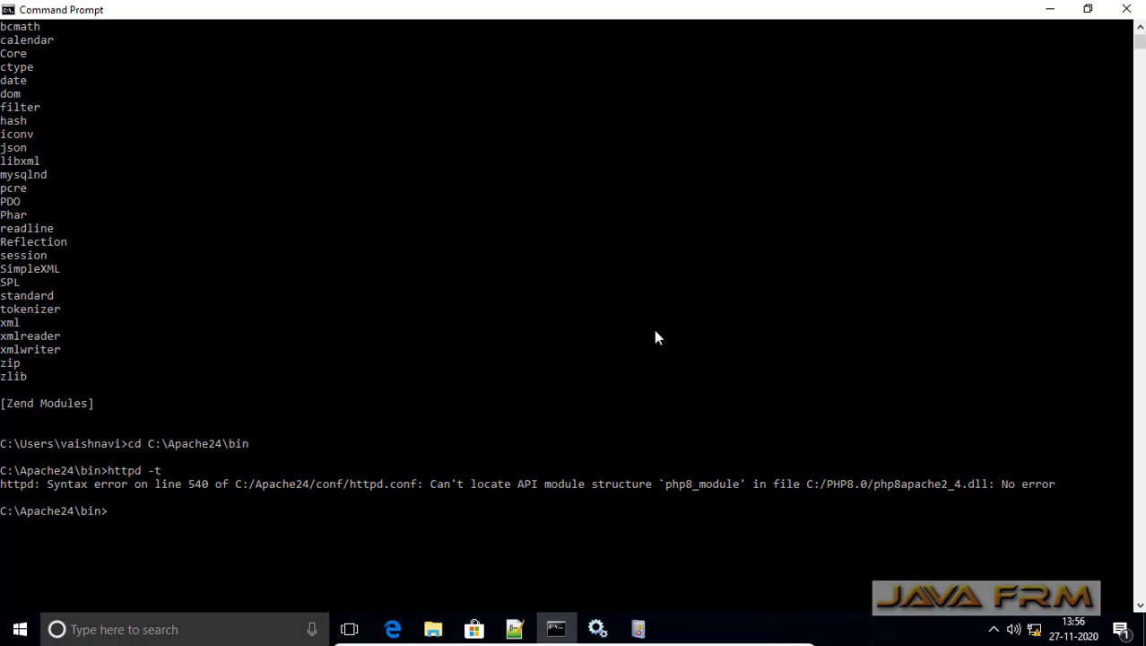
pyautogui.press('Up')
pyautogui.press('Return')
pyautogui.scroll(-3, 511, 373)
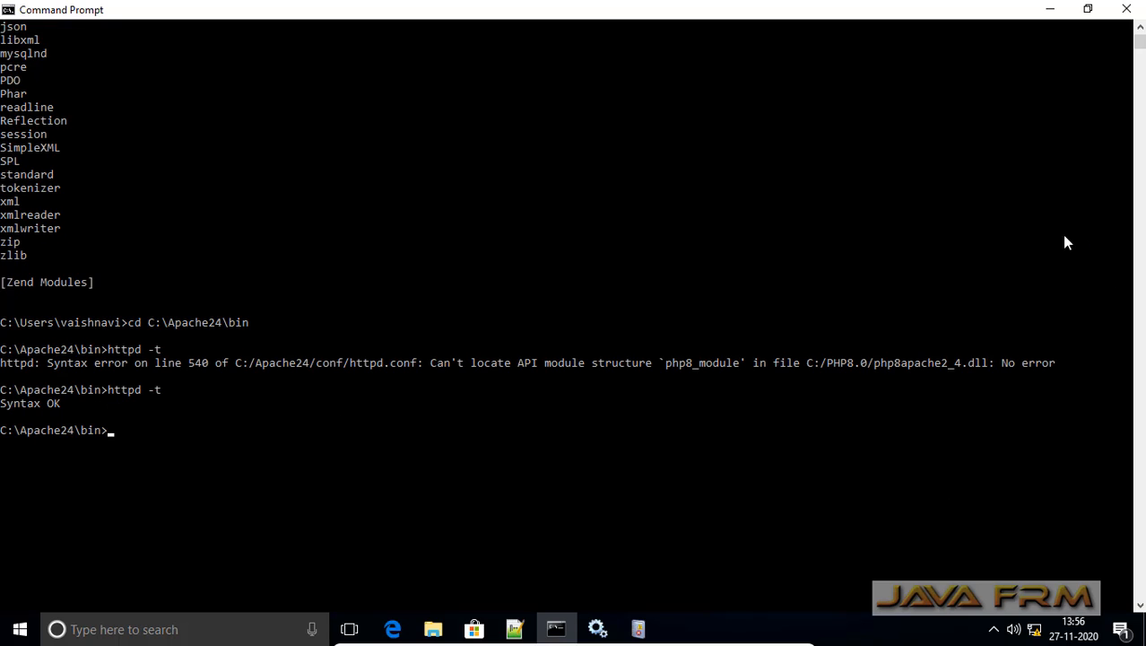
pyautogui.click(1051, 9)
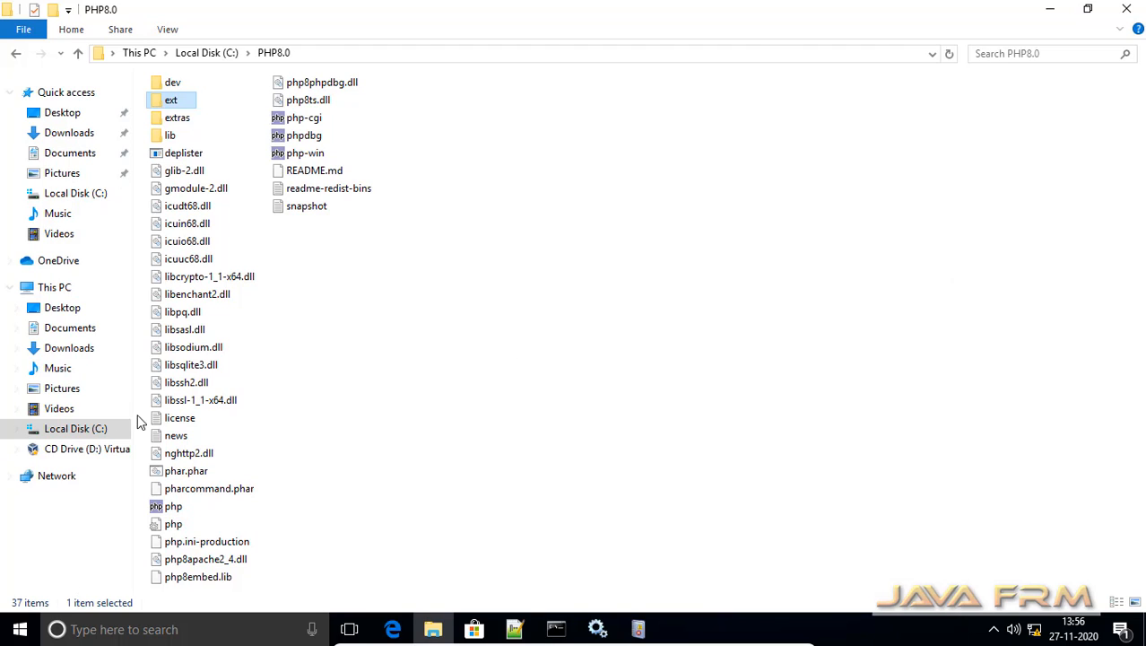
# Open welcome.php from the C:\Apache24\htdocs folder in Notepad++ to view its code.
pyautogui.click(209, 54)
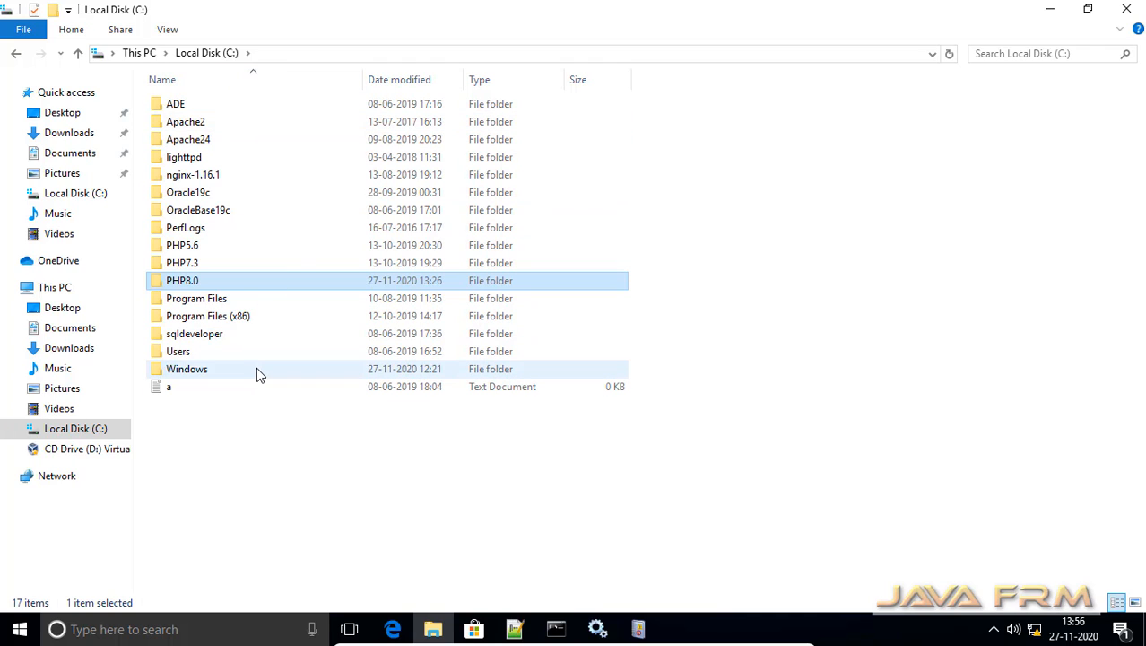
pyautogui.doubleClick(185, 141)
pyautogui.click(190, 182)
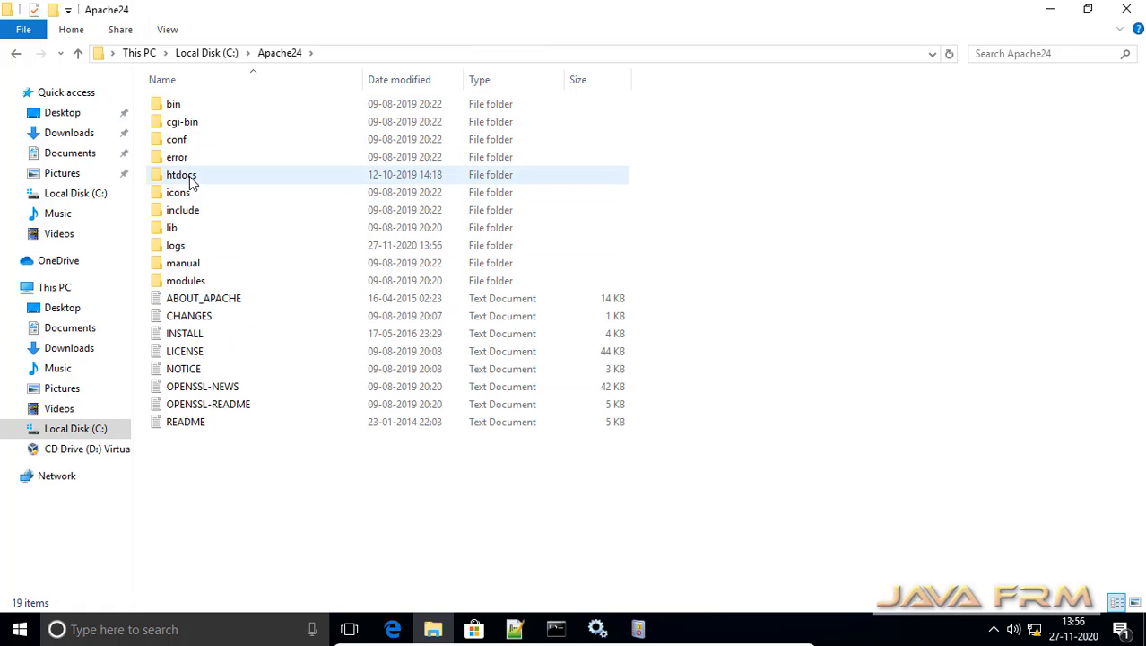
pyautogui.doubleClick(191, 180)
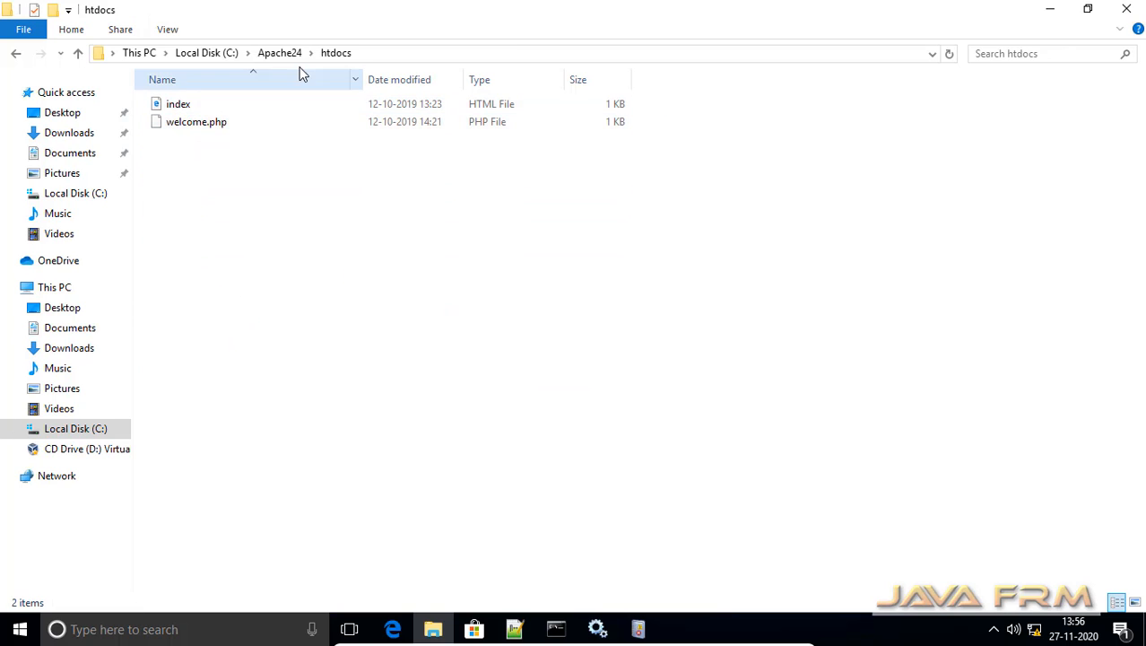
pyautogui.click(196, 124)
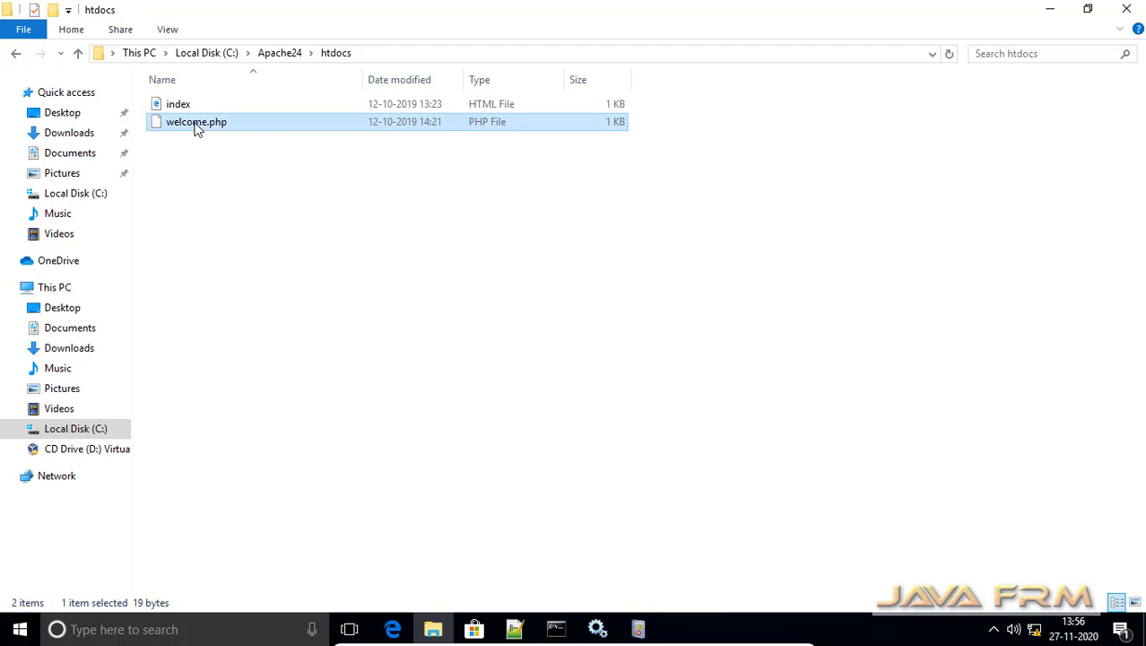
pyautogui.rightClick(195, 123)
pyautogui.click(282, 197)
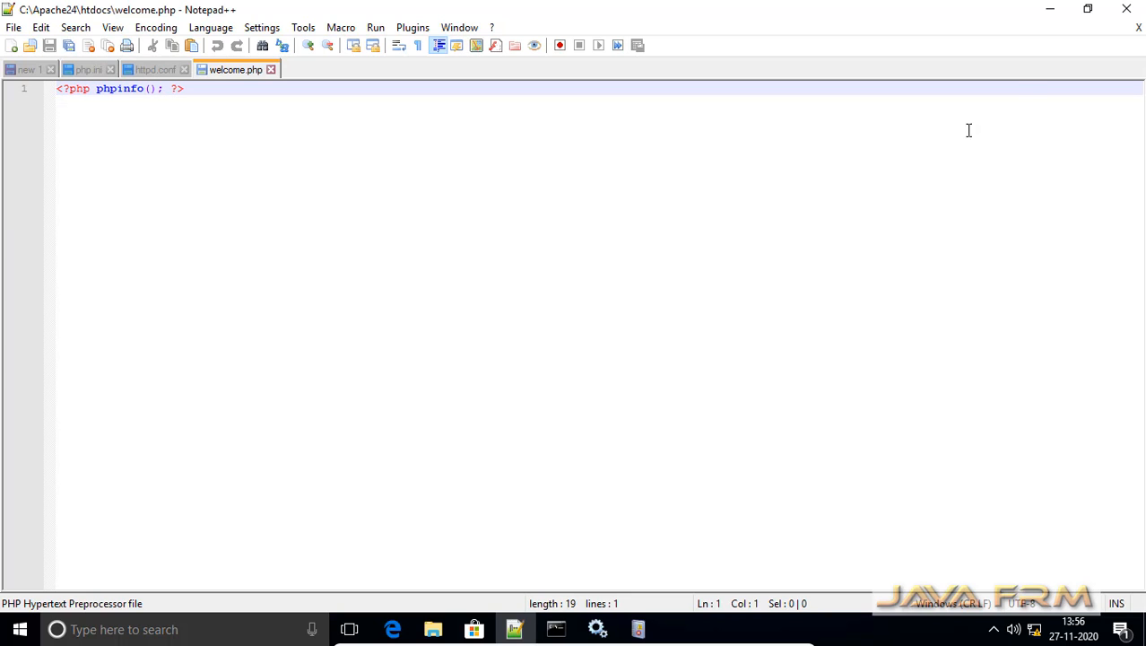
pyautogui.click(1050, 9)
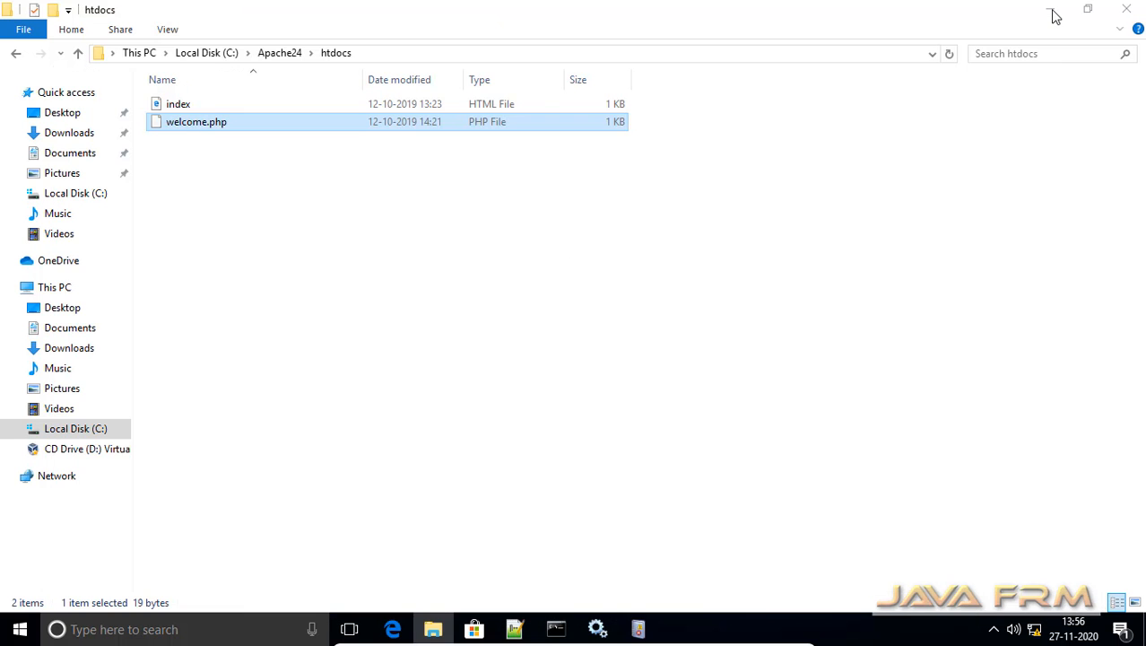
pyautogui.click(1051, 11)
pyautogui.click(1053, 11)
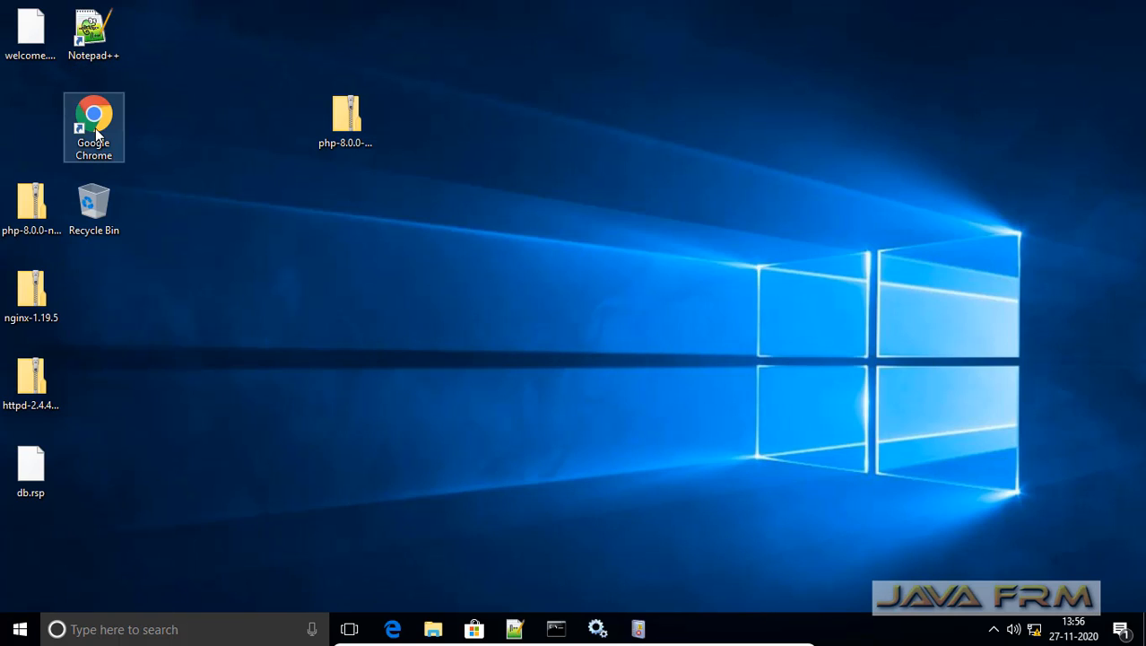
pyautogui.doubleClick(97, 132)
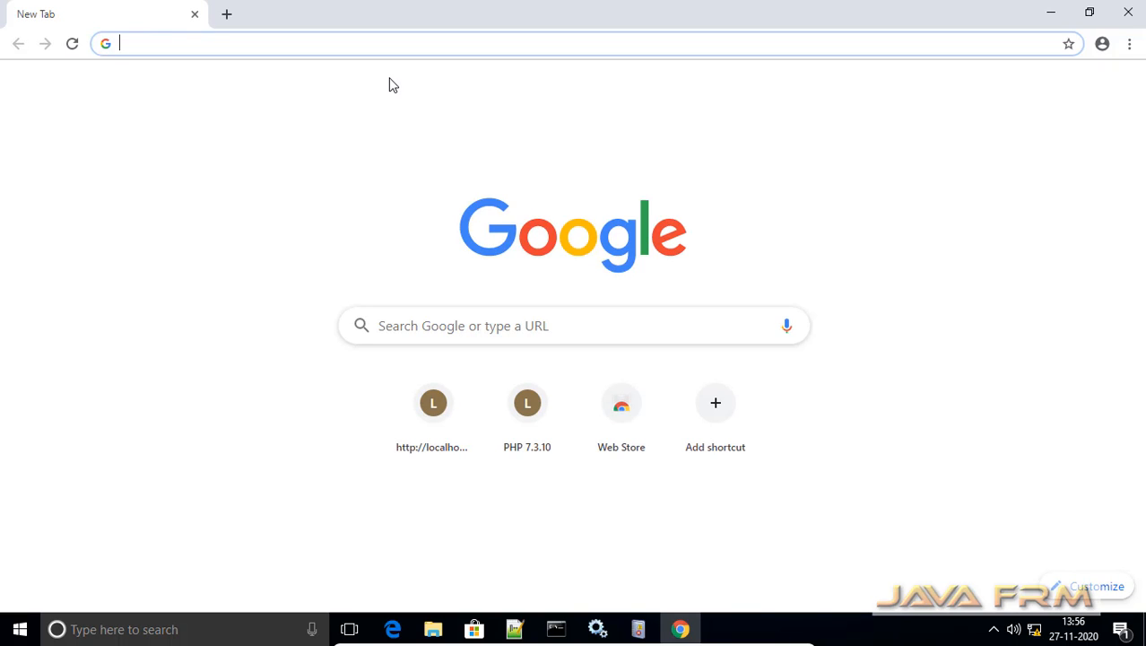
pyautogui.write('httpd')
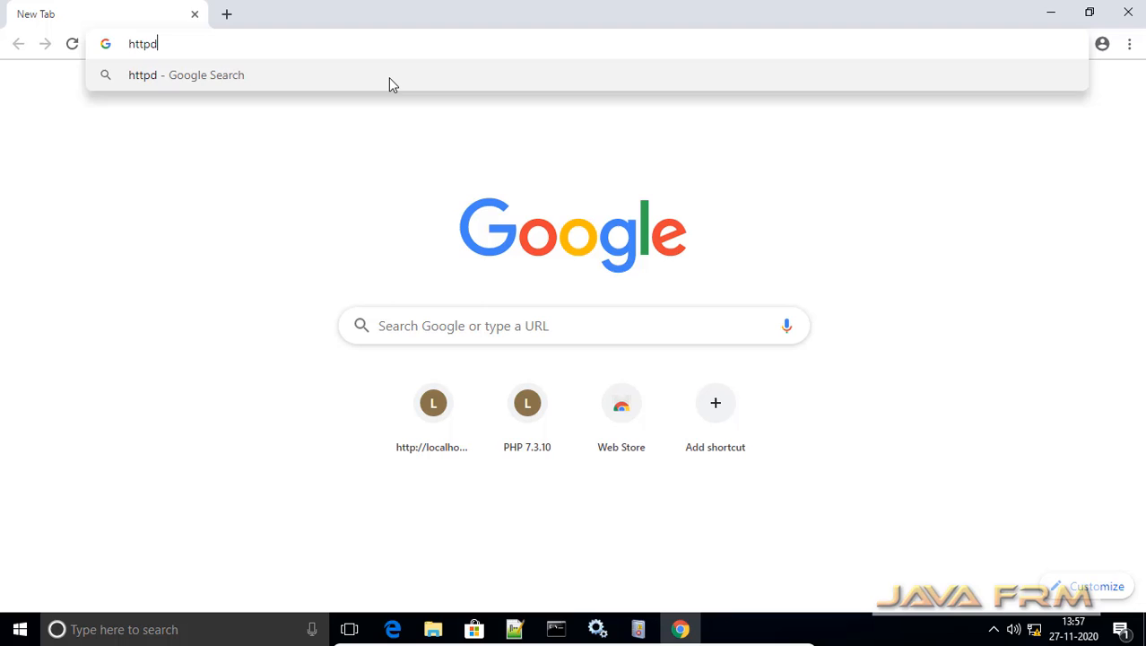
pyautogui.press('BackSpace')
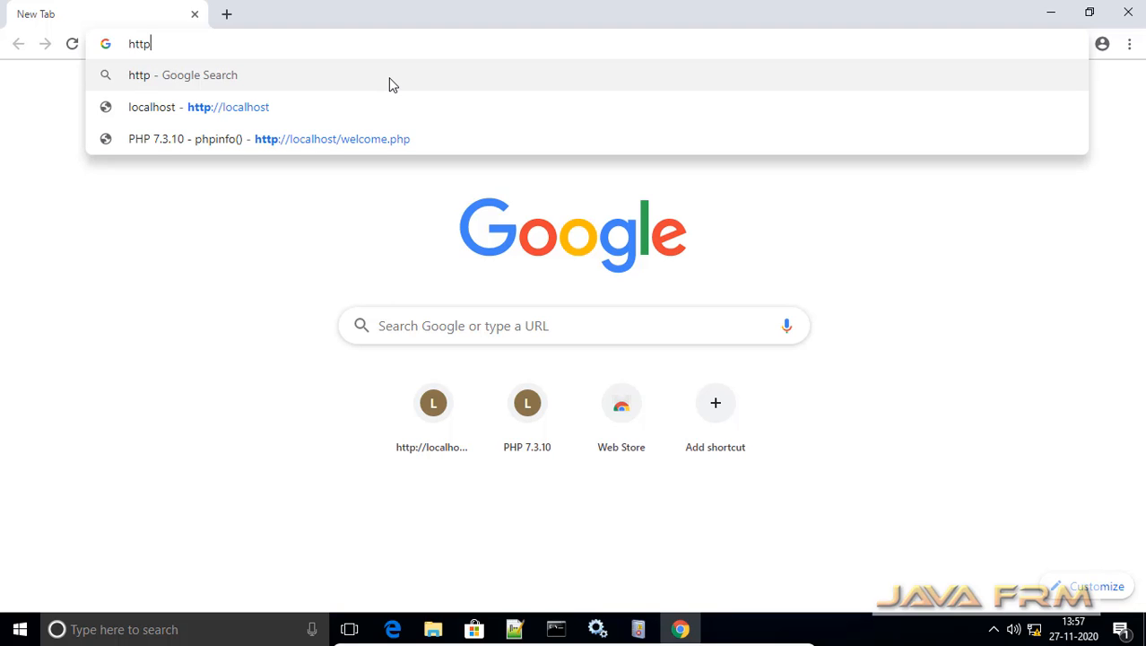
pyautogui.write(':')
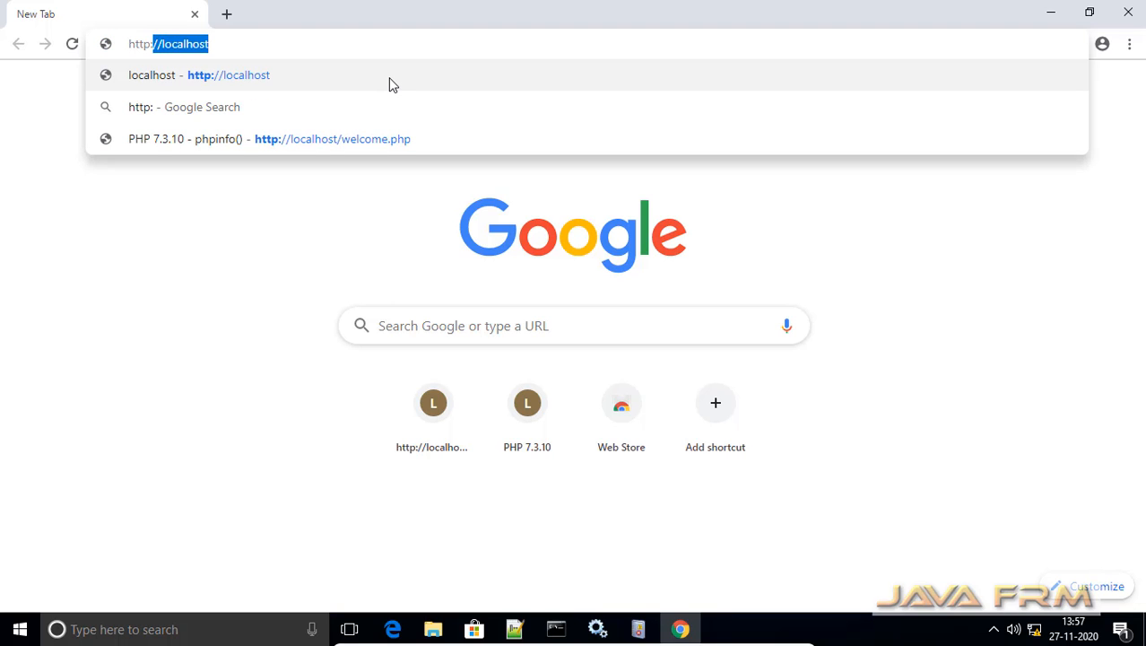
pyautogui.click(266, 79)
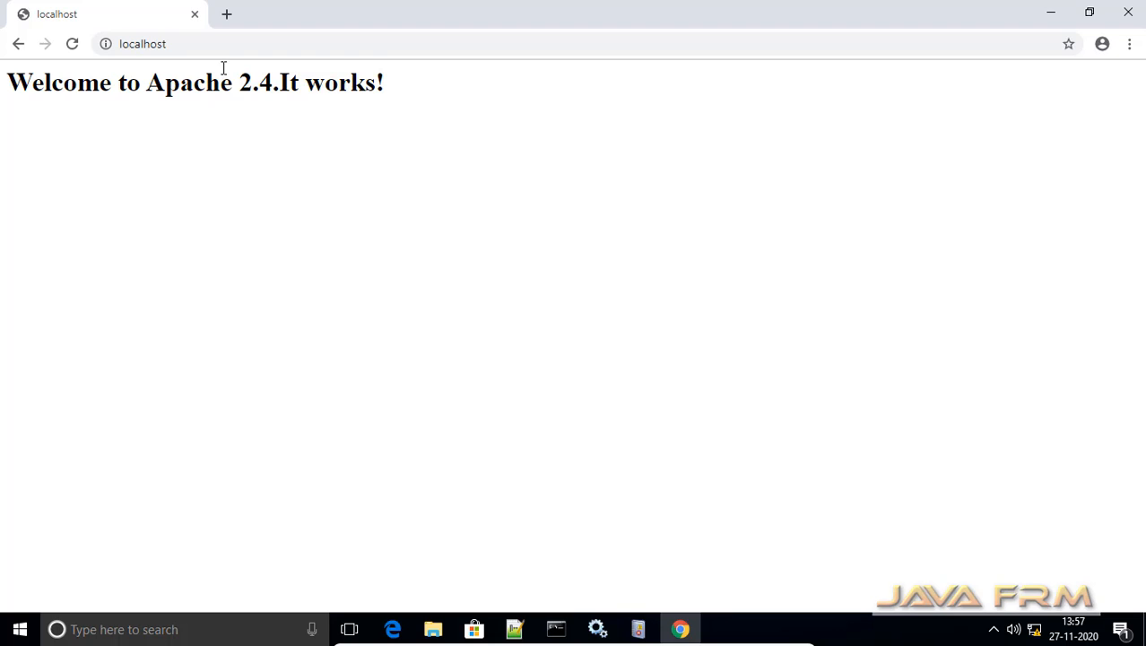
# Load the PHP test page at localhost/welcome.php in the browser.
pyautogui.click(189, 43)
pyautogui.click(189, 45)
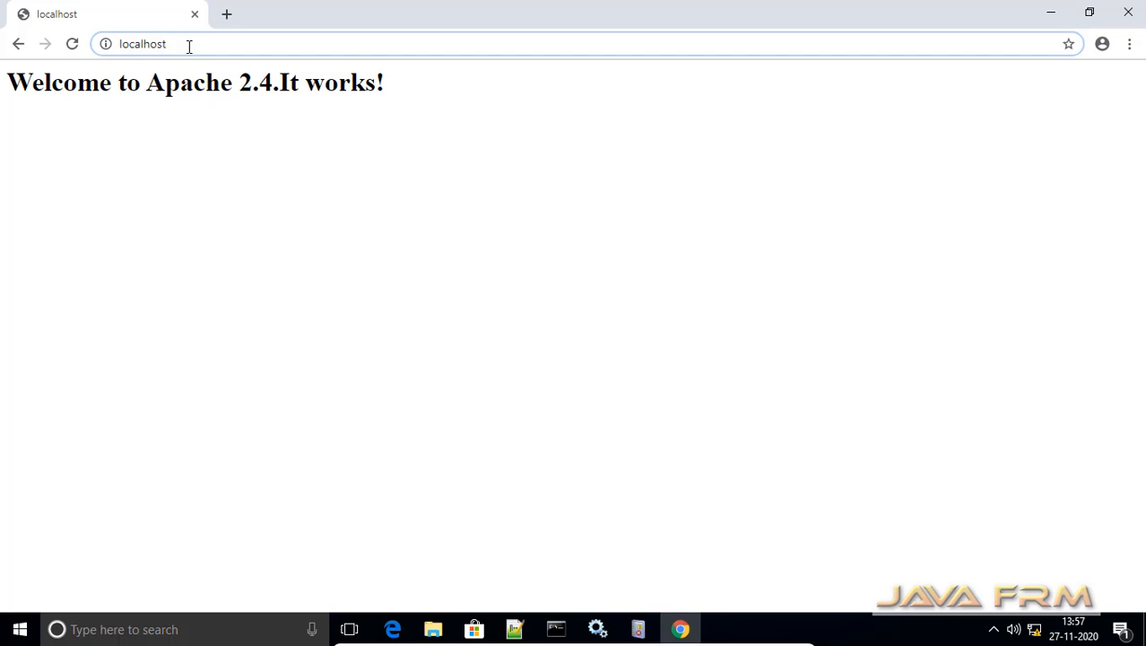
pyautogui.write('/we')
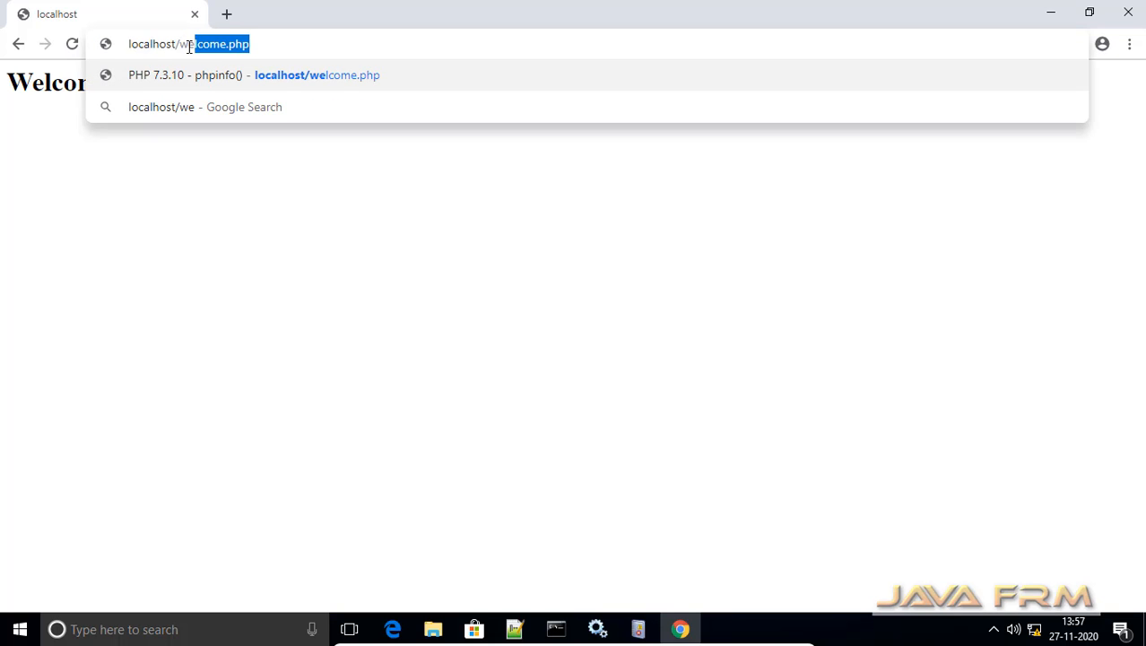
pyautogui.press('Return')
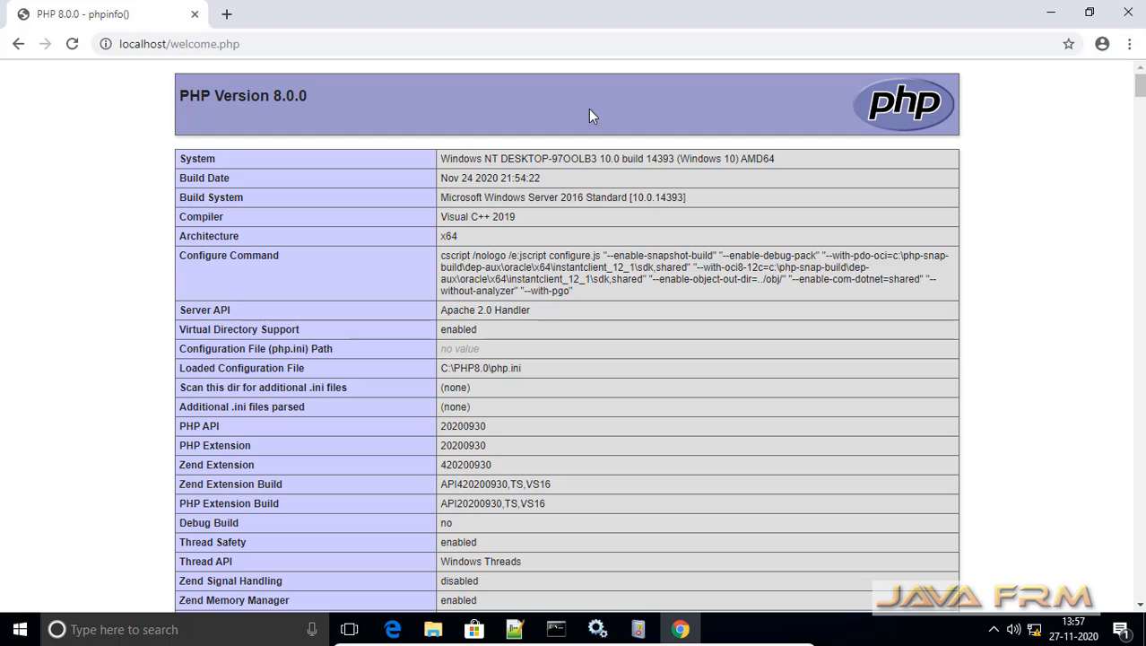
# Examine the phpinfo page for the PHP version, Apache version, environment and loaded modules, then return to its beginning.
pyautogui.scroll(-4, 527, 280)
pyautogui.scroll(-9, 527, 279)
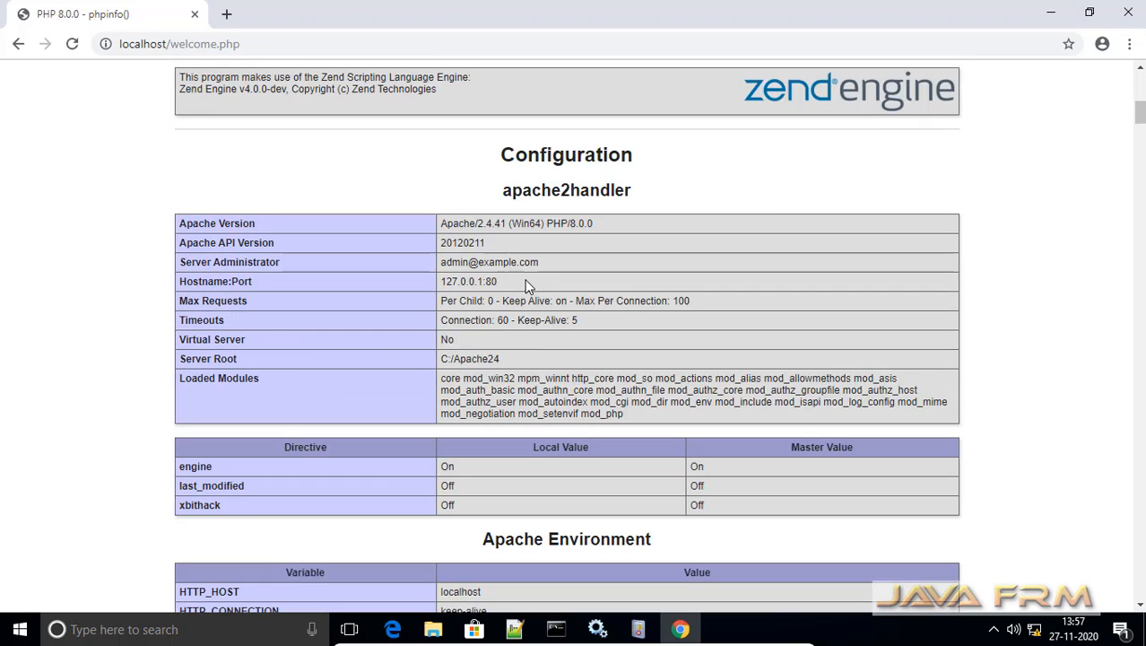
pyautogui.scroll(2, 526, 283)
pyautogui.scroll(2, 527, 285)
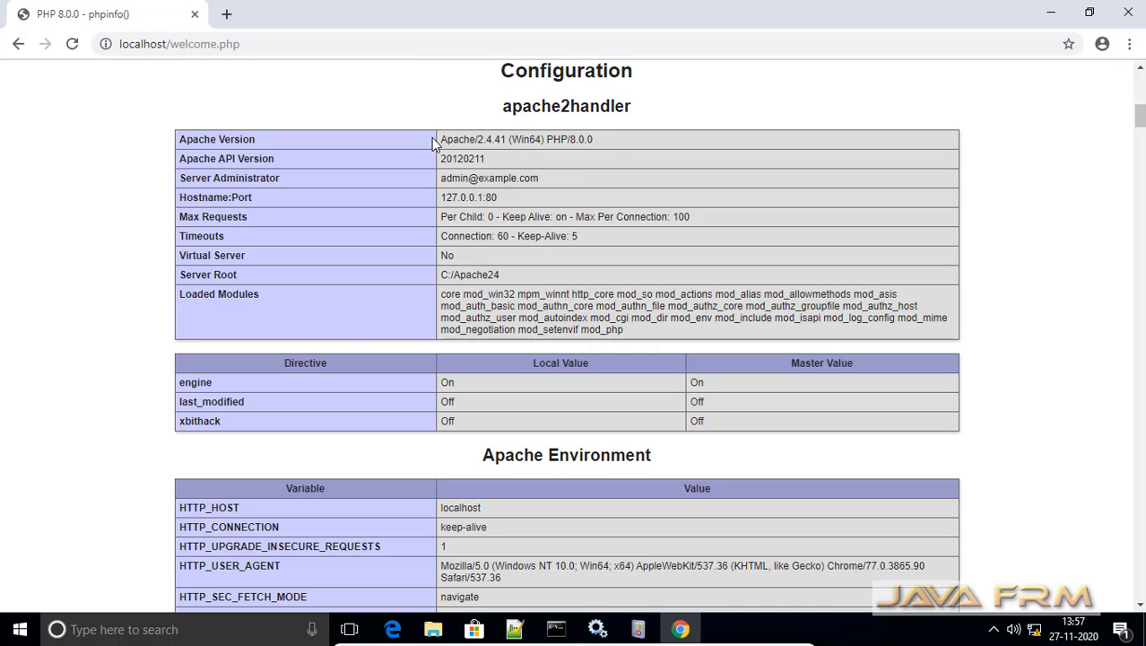
pyautogui.moveTo(436, 141); pyautogui.dragTo(596, 141)
pyautogui.scroll(-9, 556, 320)
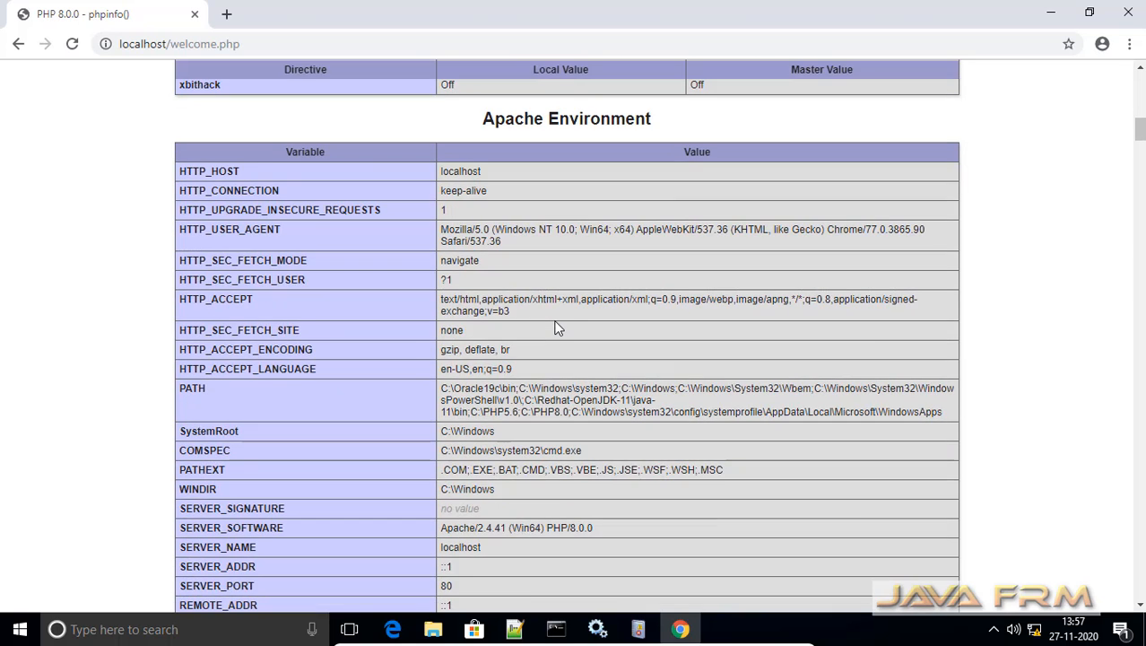
pyautogui.scroll(-20, 556, 329)
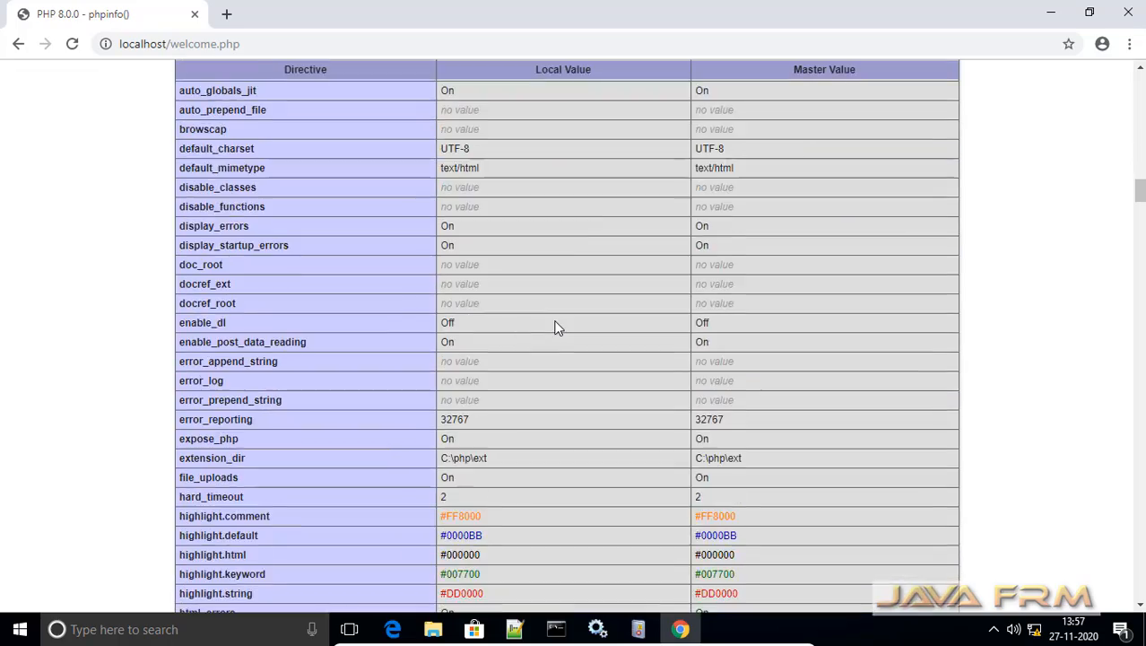
pyautogui.scroll(-20, 551, 321)
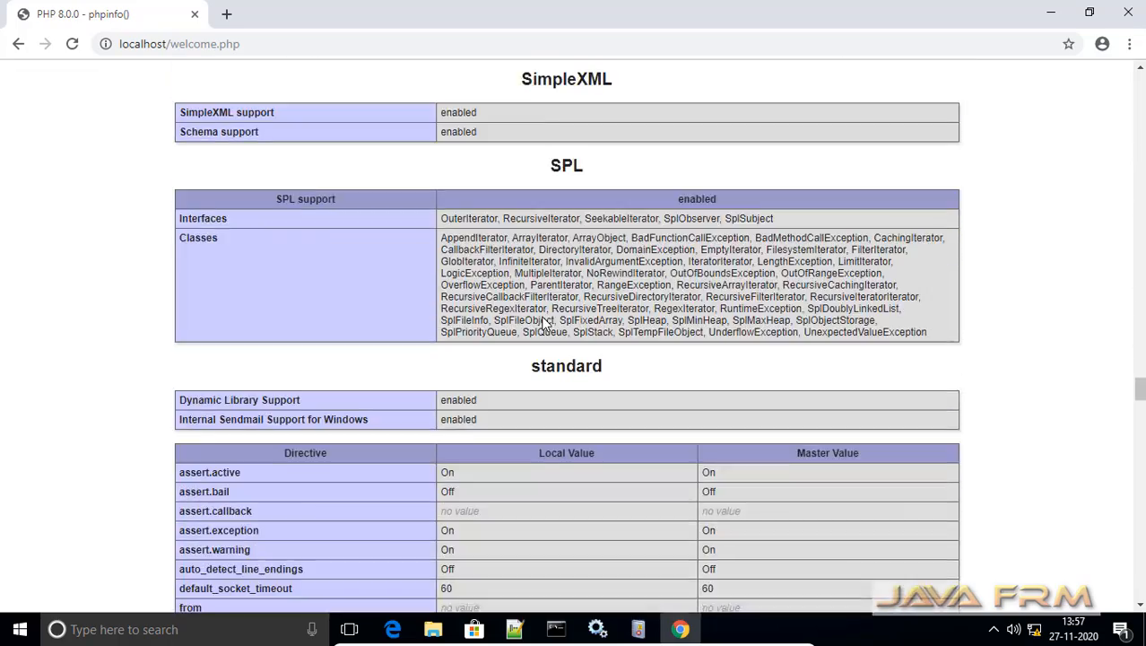
pyautogui.scroll(-20, 543, 322)
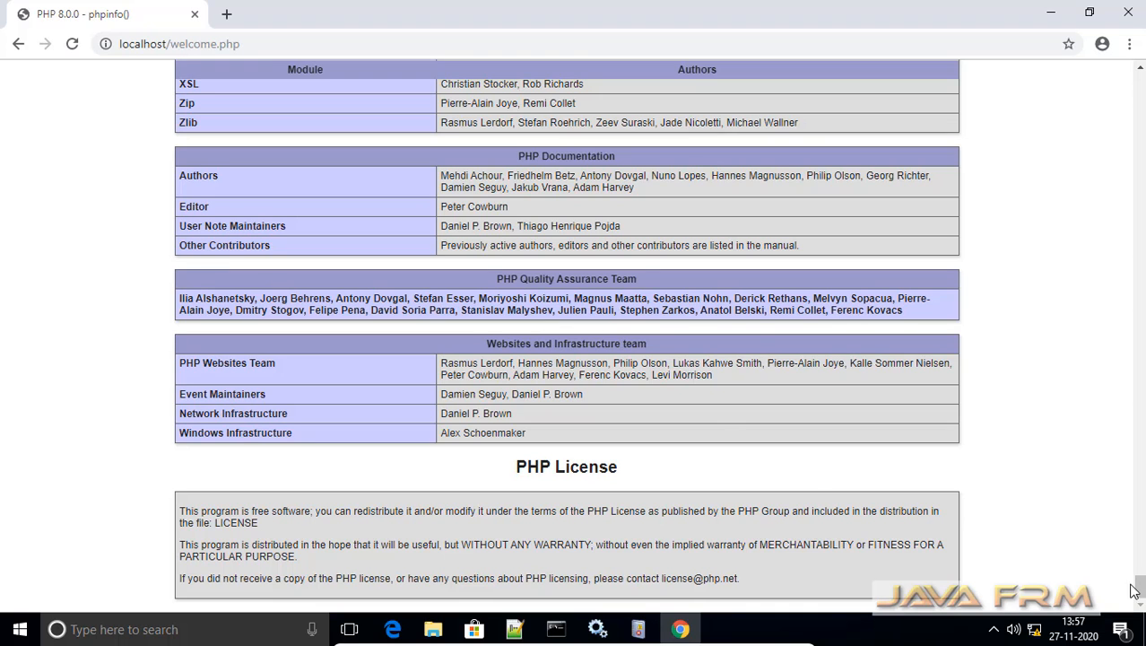
pyautogui.moveTo(1140, 585); pyautogui.dragTo(1060, 54)
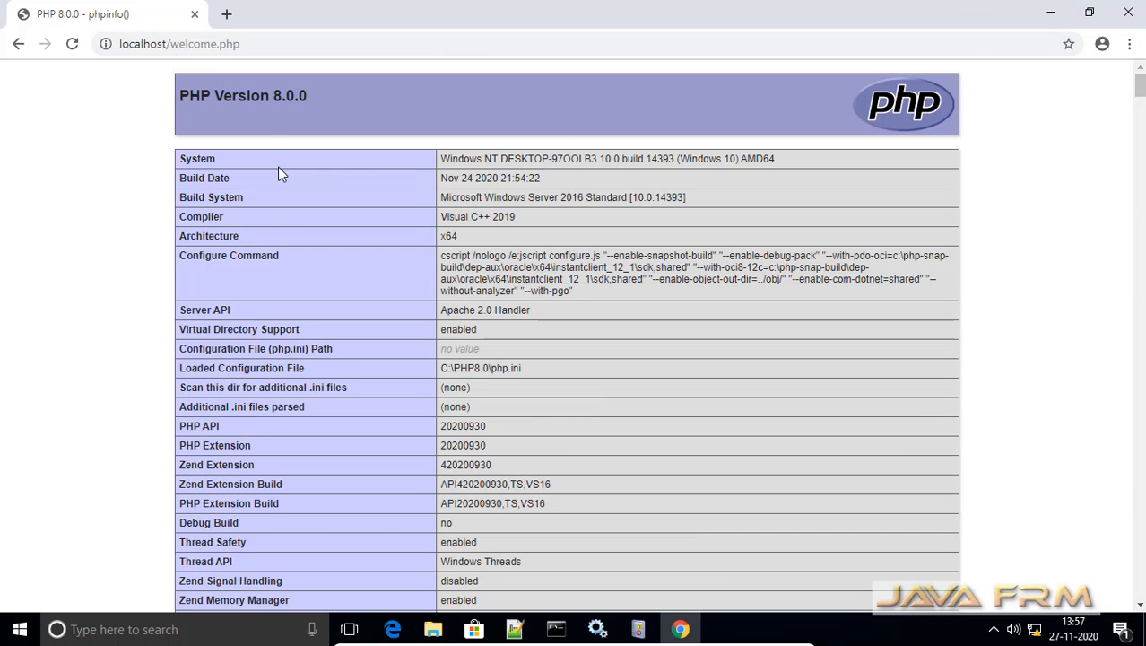